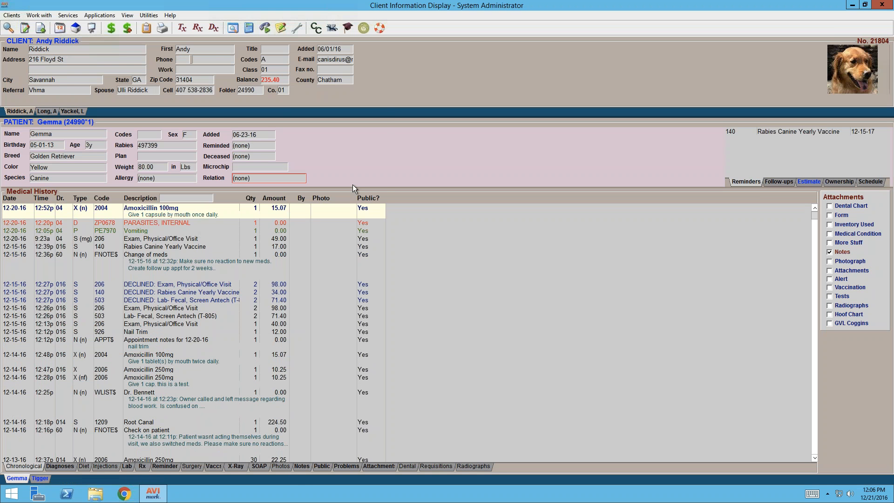
Start a new medical history entry for the current patient, using the Dental Cleaning Recommended treatment
right_click(290, 206)
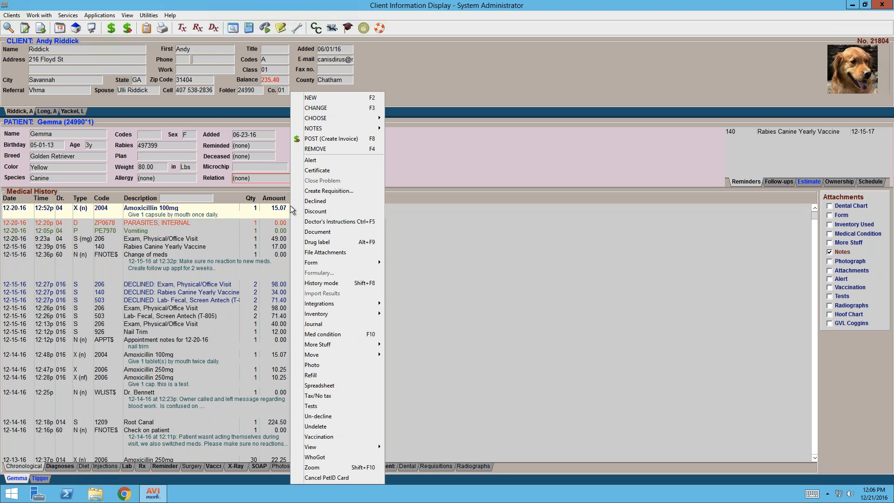
click(320, 98)
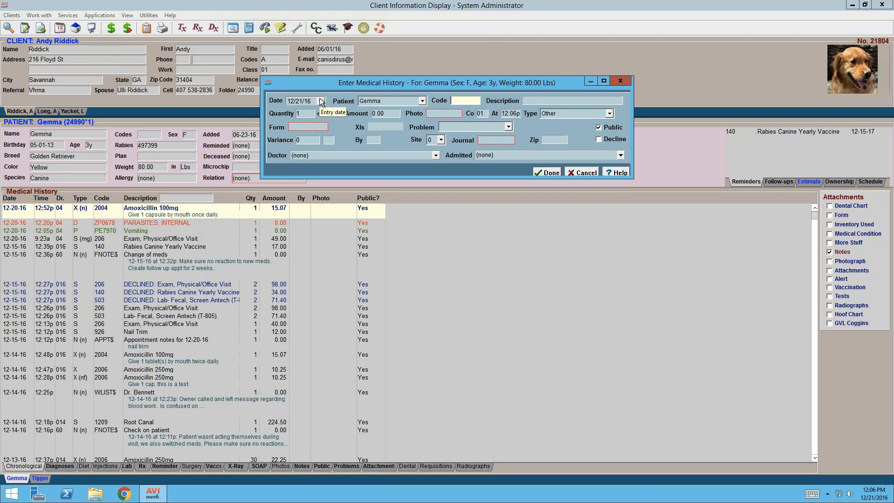
key(Tab)
text(dental)
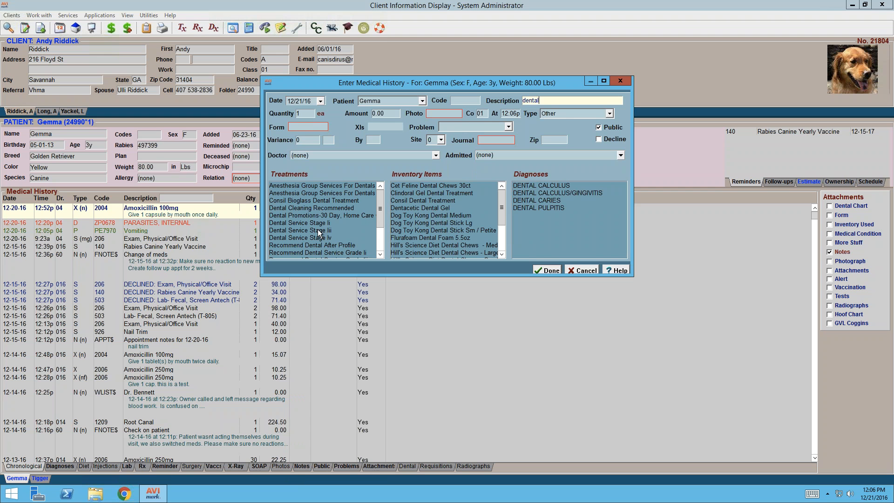
double_click(285, 209)
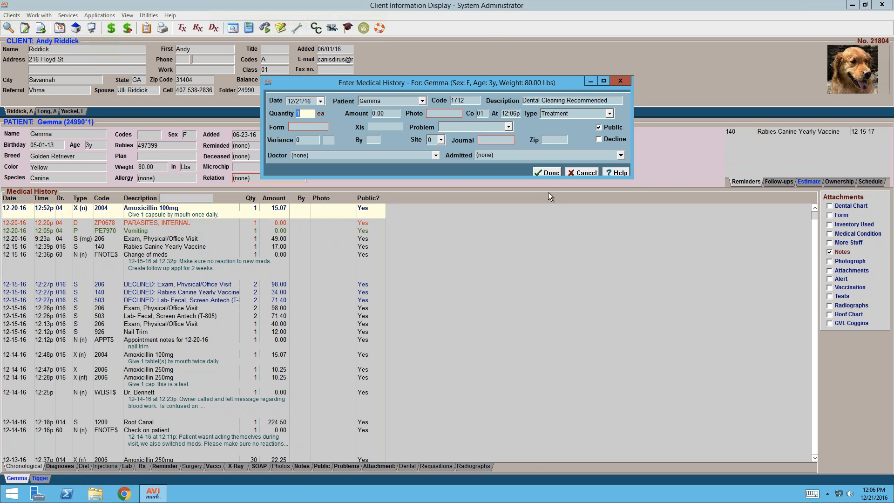
Assign doctor 014 to the Dental Cleaning Recommended entry, save it and finish entering history
click(436, 155)
click(355, 171)
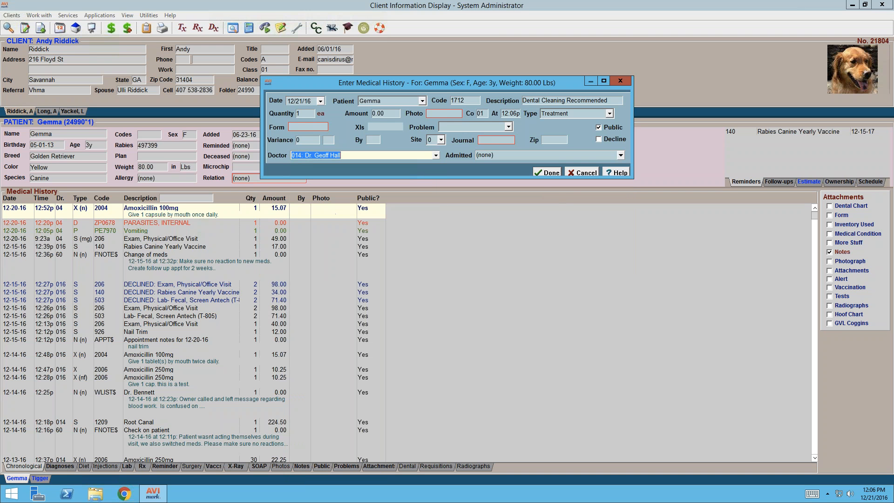
click(549, 172)
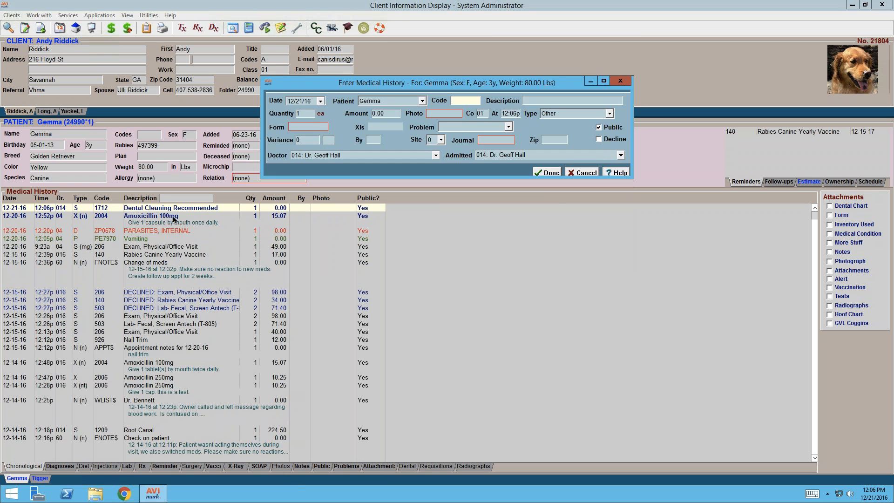
key(Escape)
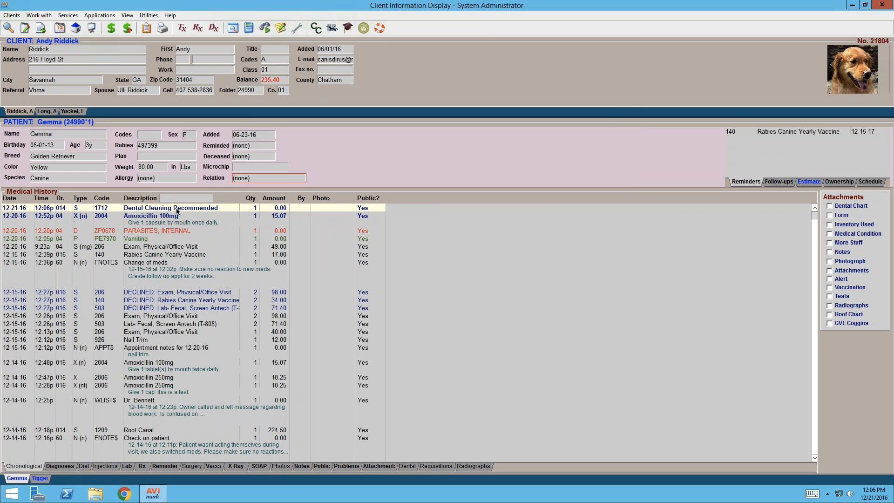
Attach a dental chart to the Dental Cleaning Recommended entry and try selecting teeth 110 and 411
click(830, 206)
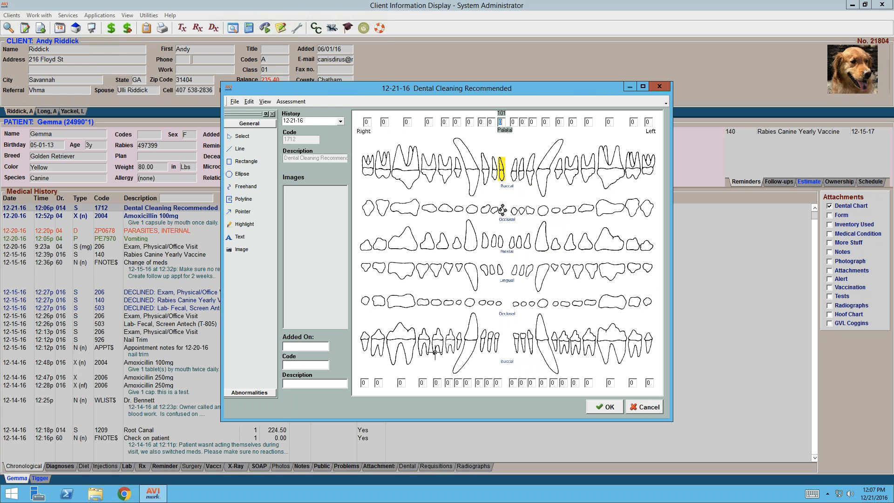
click(369, 210)
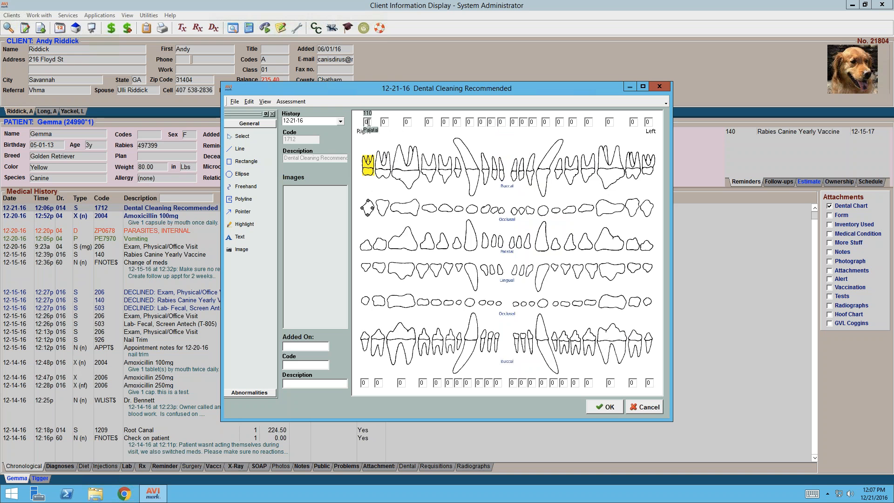
click(364, 383)
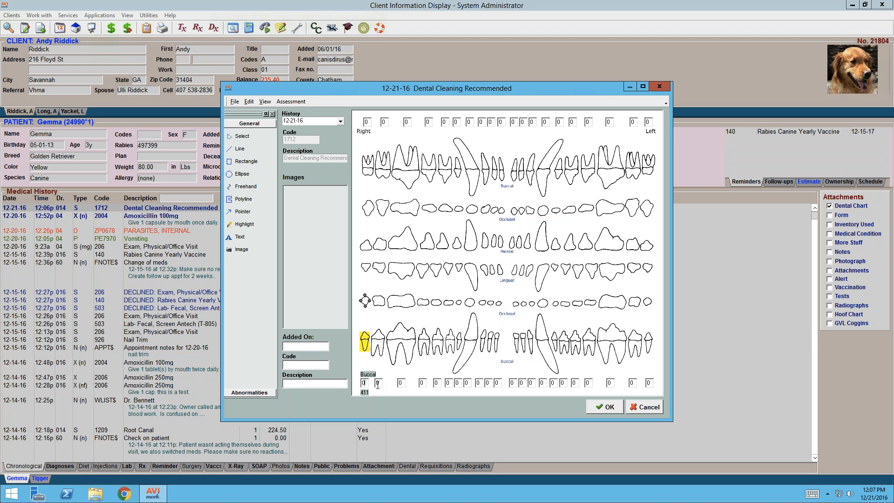
click(290, 103)
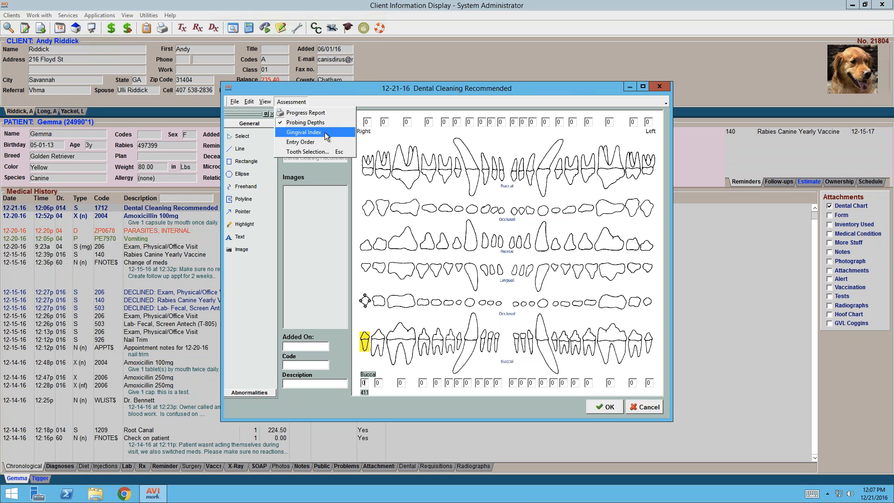
click(370, 122)
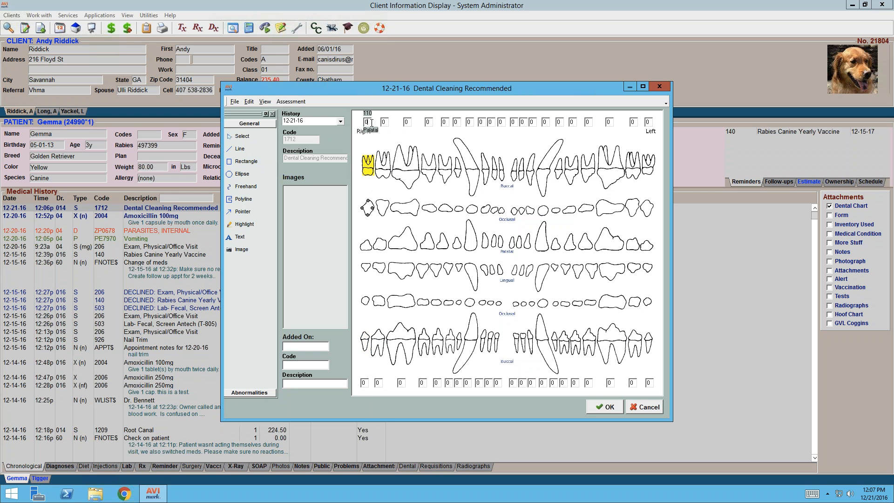
Step through the upper teeth on the chart from 102 to 110 and on to 210, and look at the assessment options
click(495, 210)
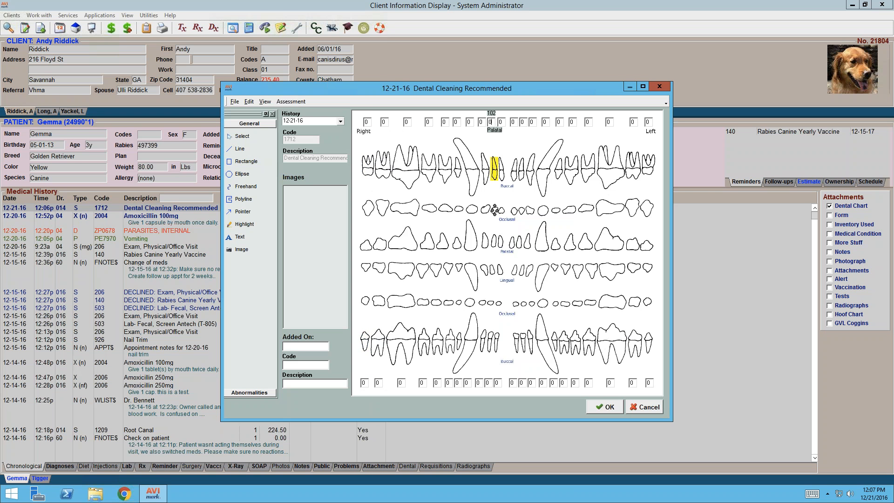
click(485, 209)
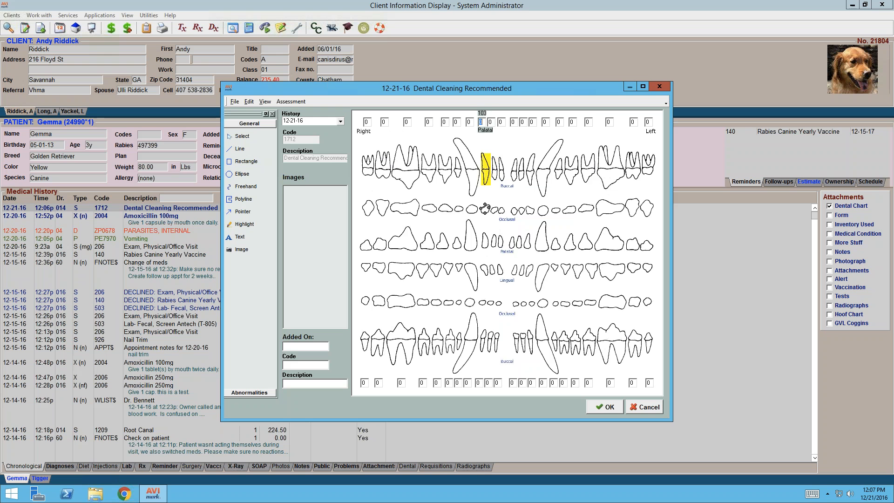
click(472, 208)
key(Tab)
key(Tab)
key(Tab)
key(Tab)
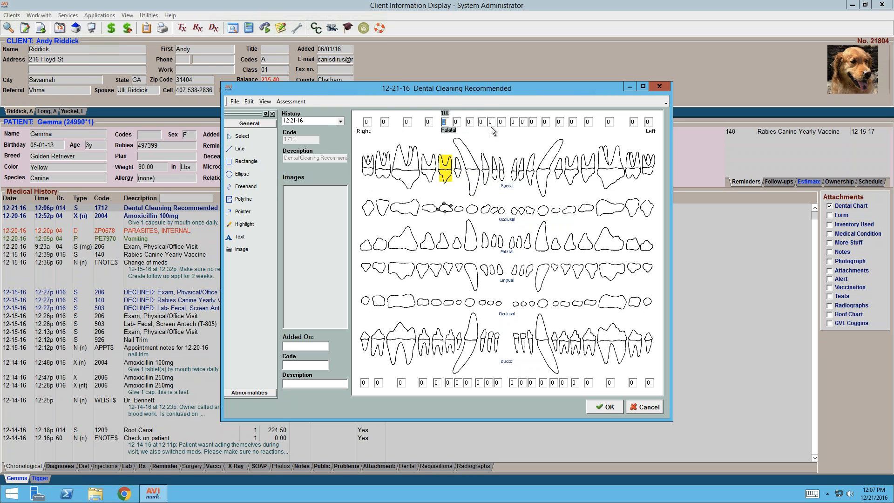
key(Tab)
key(Tab)
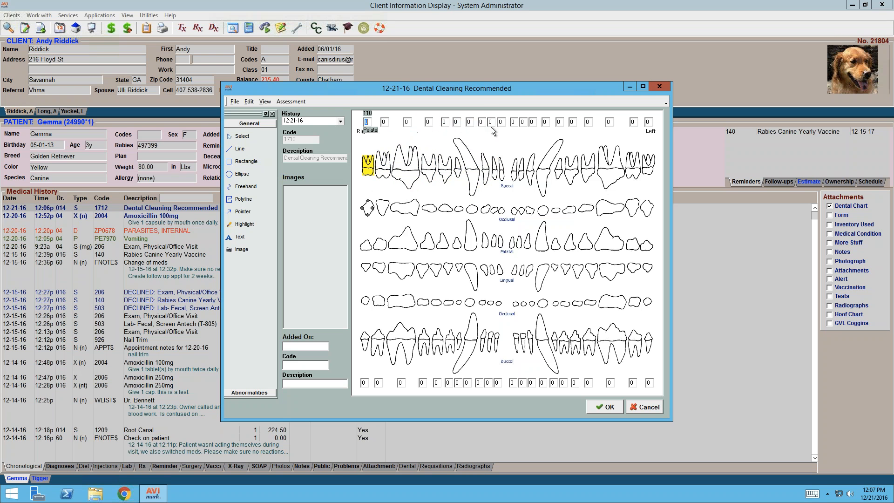
key(Tab)
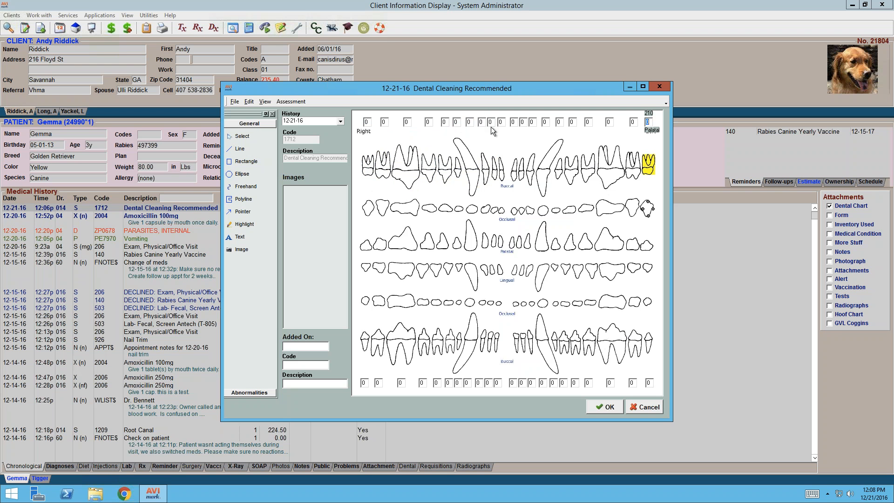
click(294, 102)
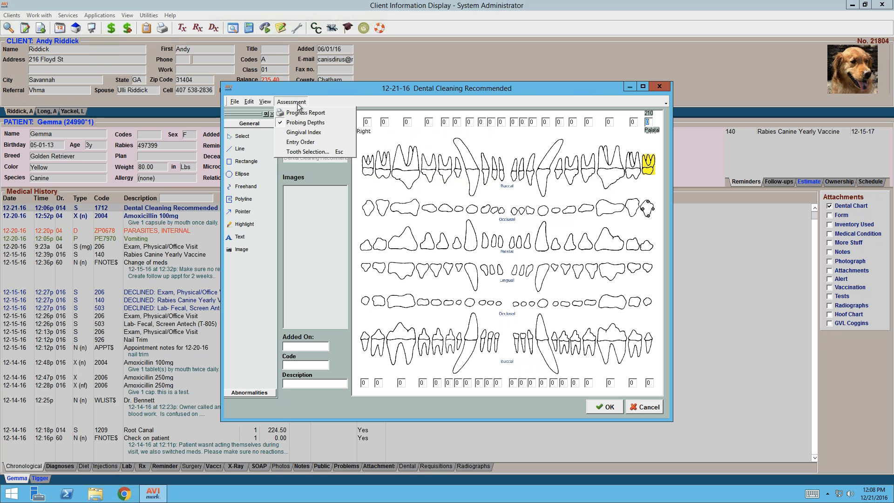
click(303, 132)
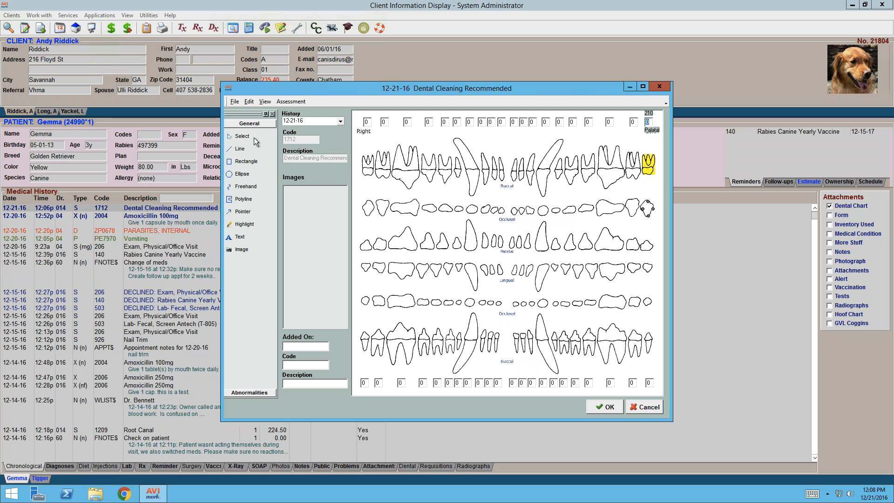
Draw a line across tooth 110 and a freehand mark on the roots of tooth 108
click(232, 150)
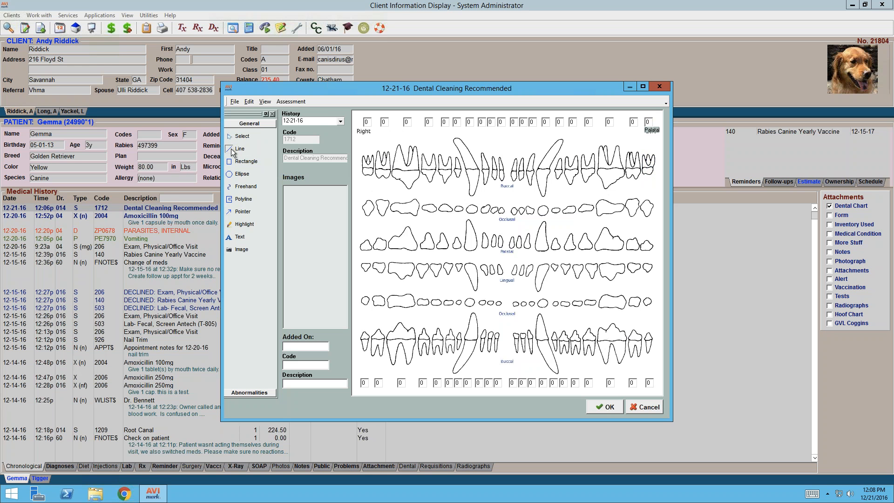
drag(357, 154, 375, 177)
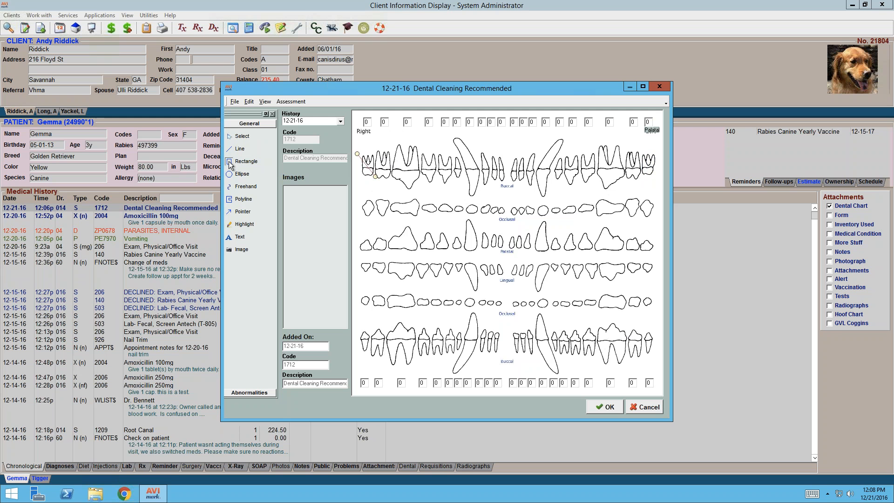
click(229, 188)
mouse_move(400, 146)
mouse_down()
mouse_move(401, 155)
mouse_move(397, 142)
mouse_move(388, 152)
mouse_move(395, 161)
mouse_move(394, 140)
mouse_move(396, 159)
mouse_move(403, 150)
mouse_up()
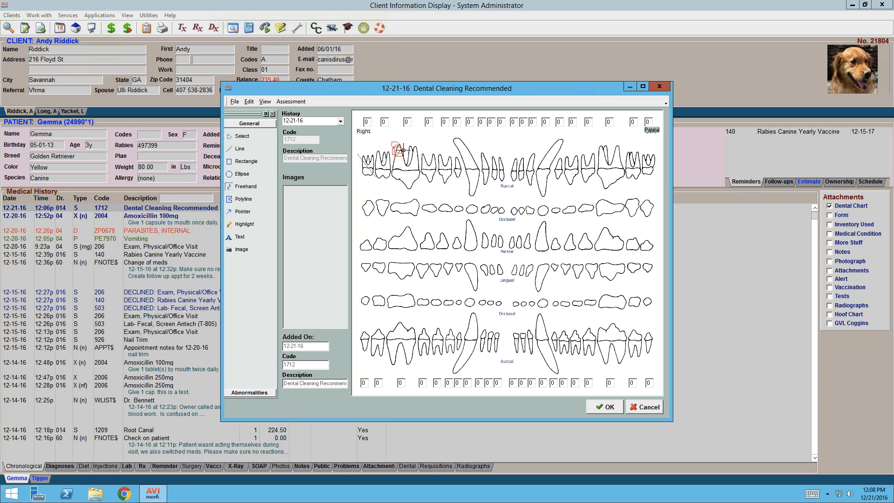
Add a pointer arrow aimed at the freehand mark on tooth 108
click(231, 139)
click(243, 150)
click(229, 213)
drag(402, 146, 414, 140)
Add a text annotation reading "type text" below the upper right molars on the chart
drag(374, 182, 401, 194)
text(lyoe tex)
key(BackSpace)
text(pe text)
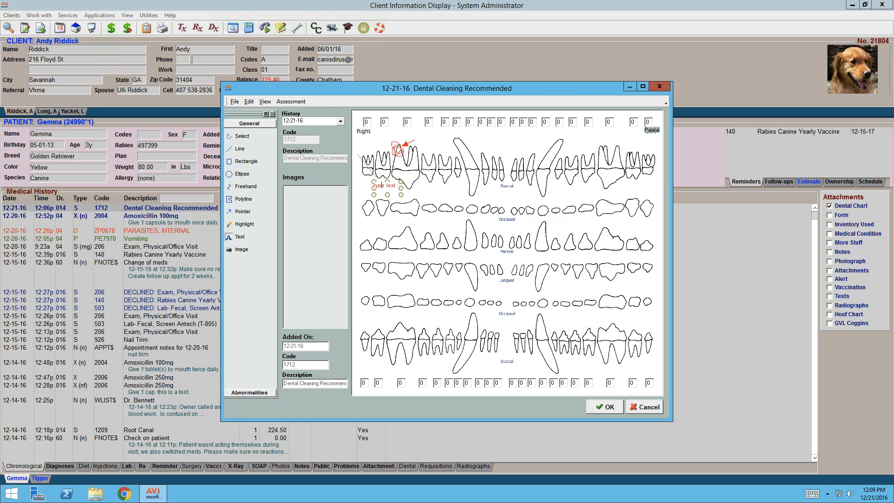
Try the Image tool for adding a picture and the Extracted Tooth abnormality marker
click(230, 250)
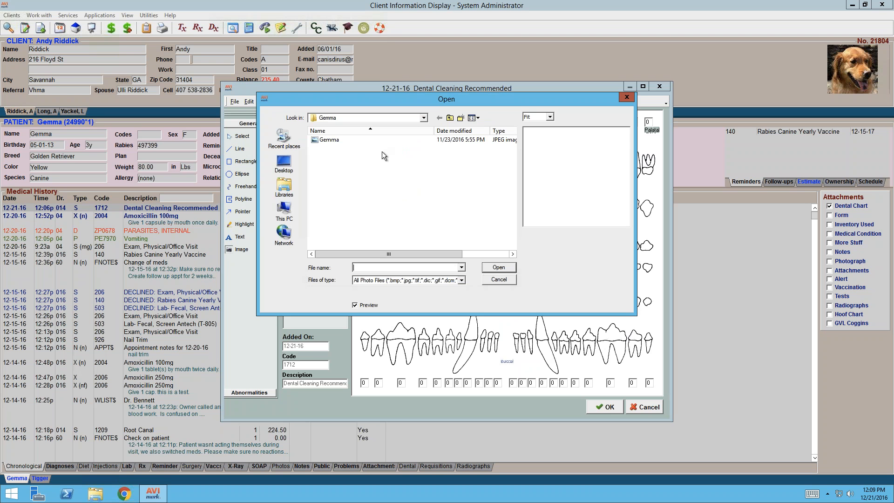
click(623, 97)
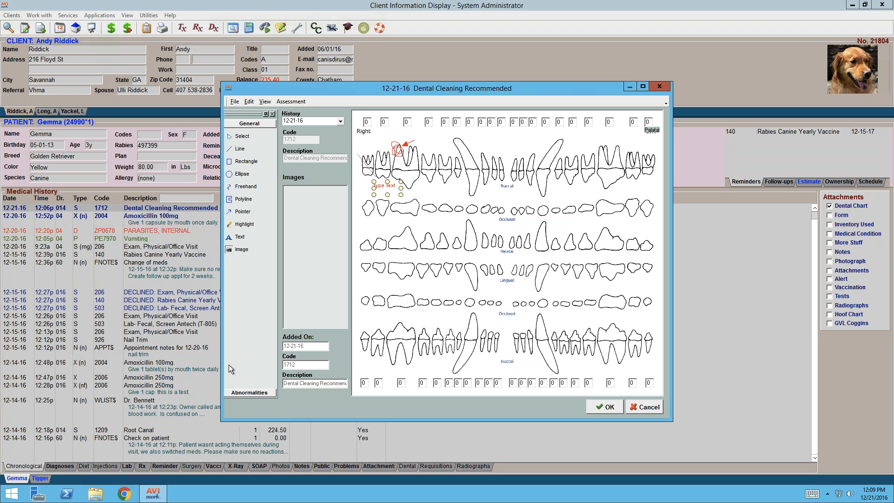
click(250, 394)
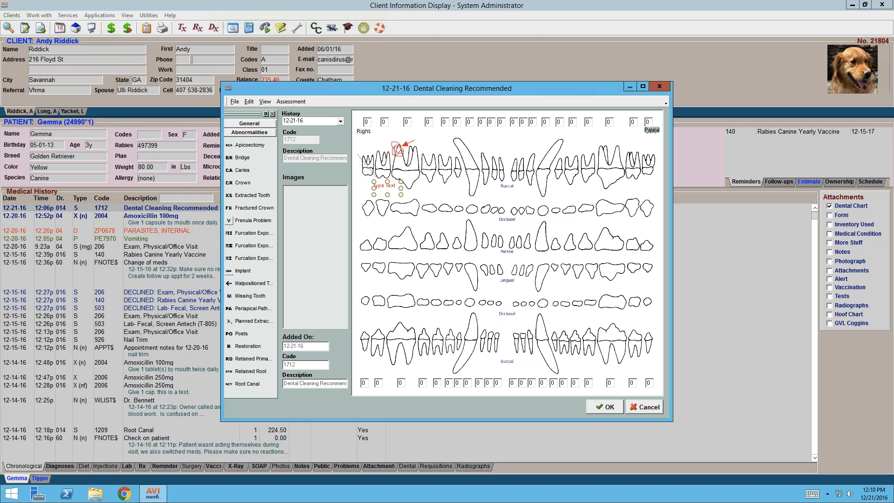
click(230, 198)
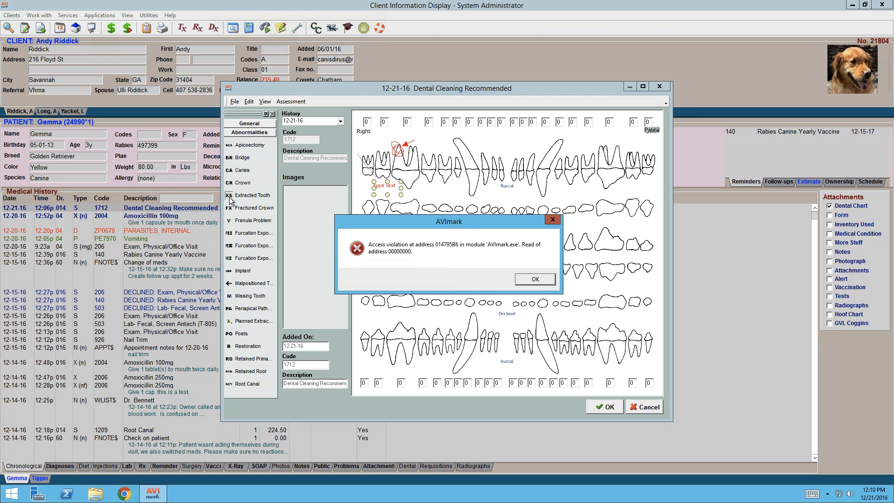
click(536, 279)
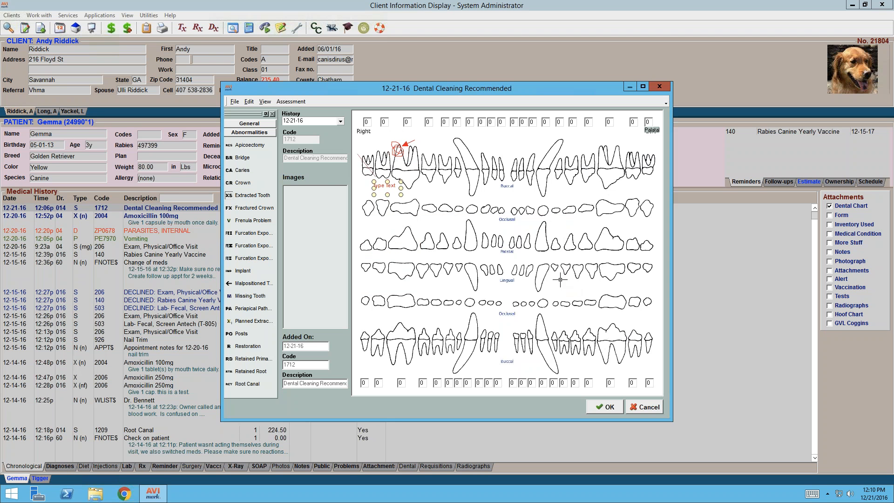
Mark tooth 208 with the Missing Tooth abnormality, covering its buccal, occlusal and palatal views
click(228, 297)
click(603, 146)
mouse_move(594, 145)
mouse_down()
mouse_move(613, 176)
mouse_move(617, 252)
mouse_move(627, 262)
mouse_up()
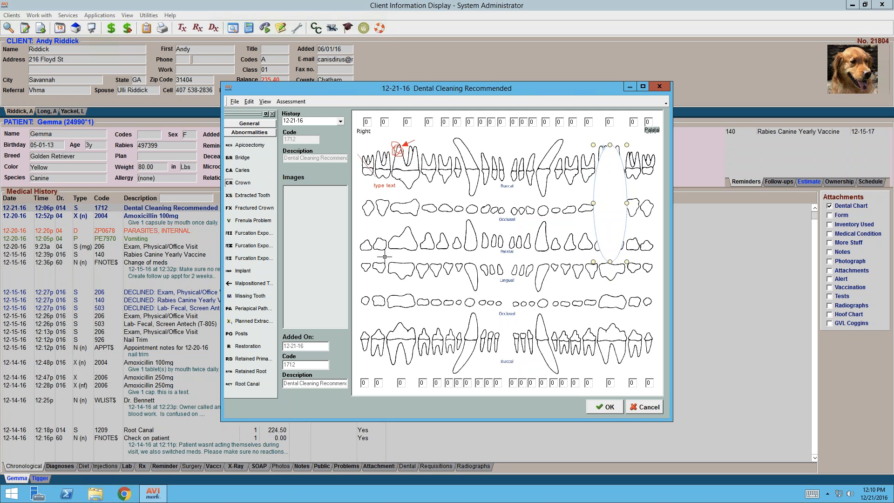
Draw a freeform line down through the views of lower right tooth 409 and save the dental chart
mouse_move(385, 258)
mouse_down()
mouse_move(412, 359)
mouse_move(360, 234)
mouse_up()
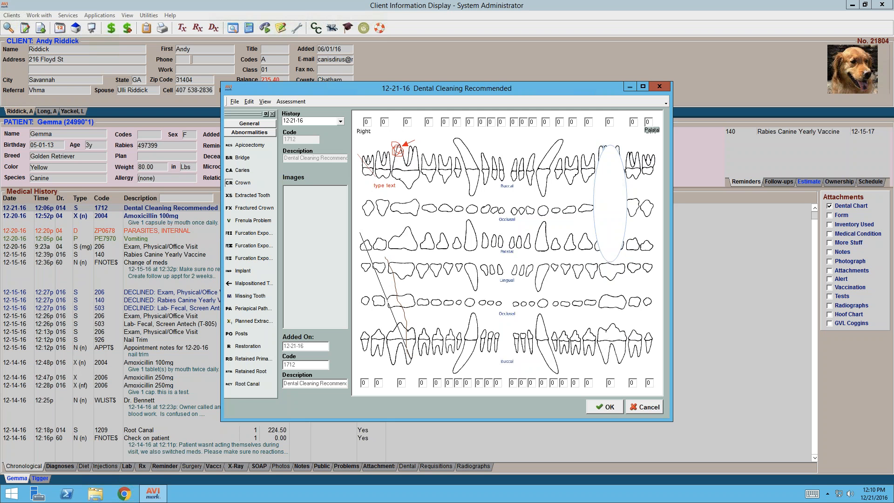
click(249, 123)
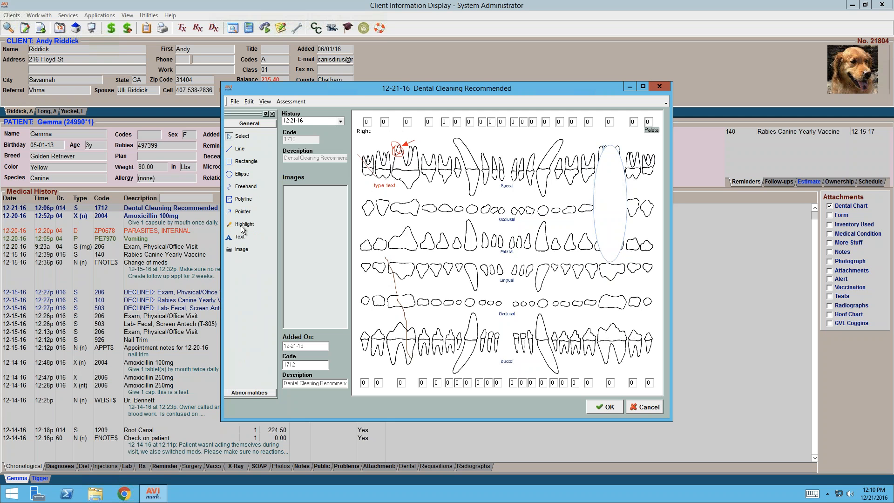
click(248, 394)
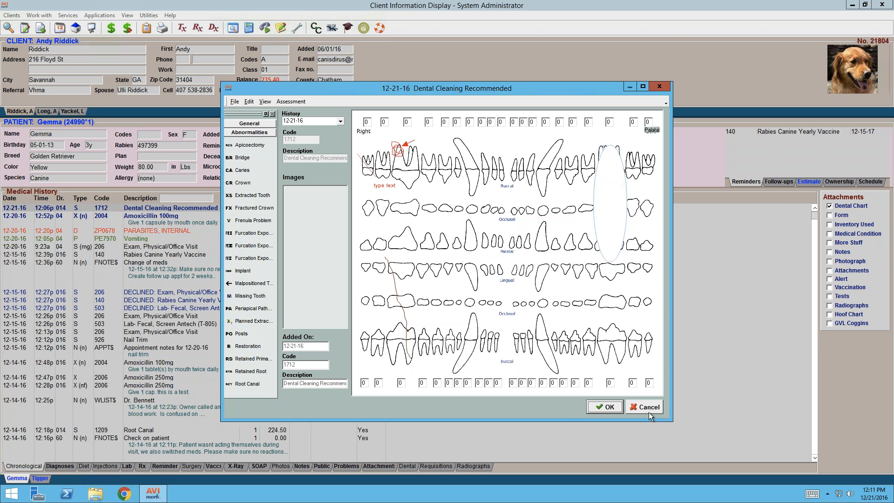
click(605, 408)
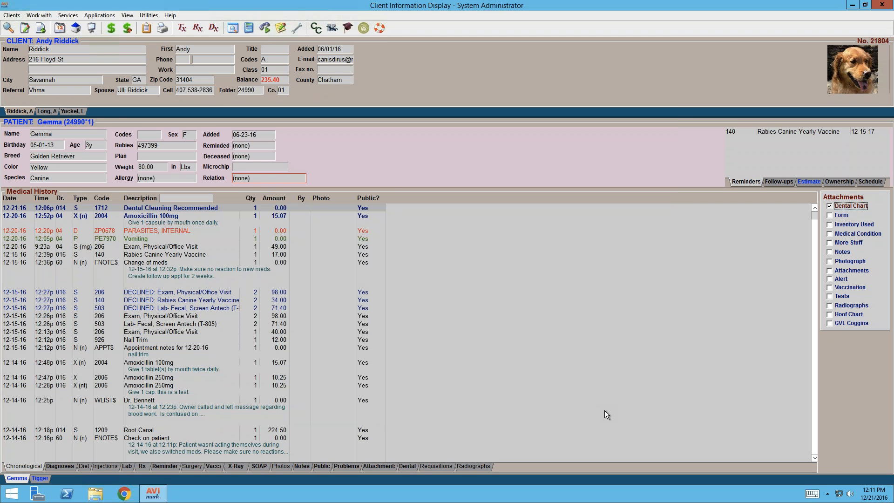
Open the Problem List and show the problems in the Dental Abnormalities category
click(47, 16)
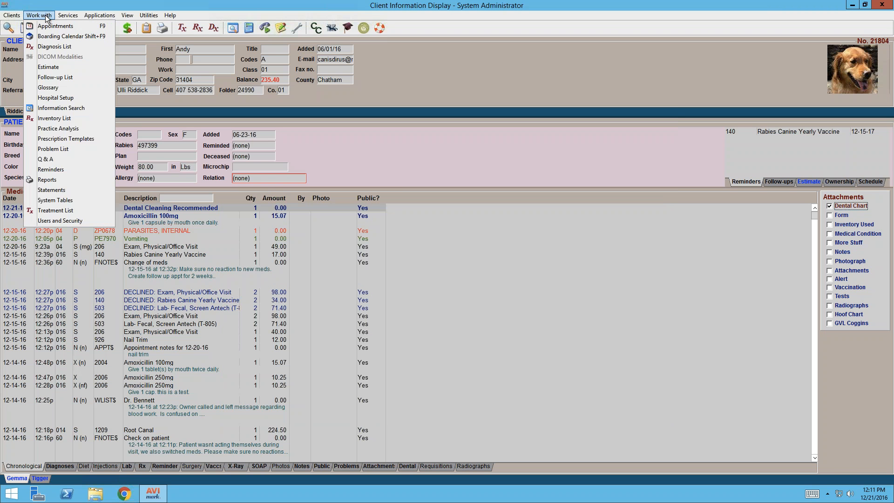
click(74, 149)
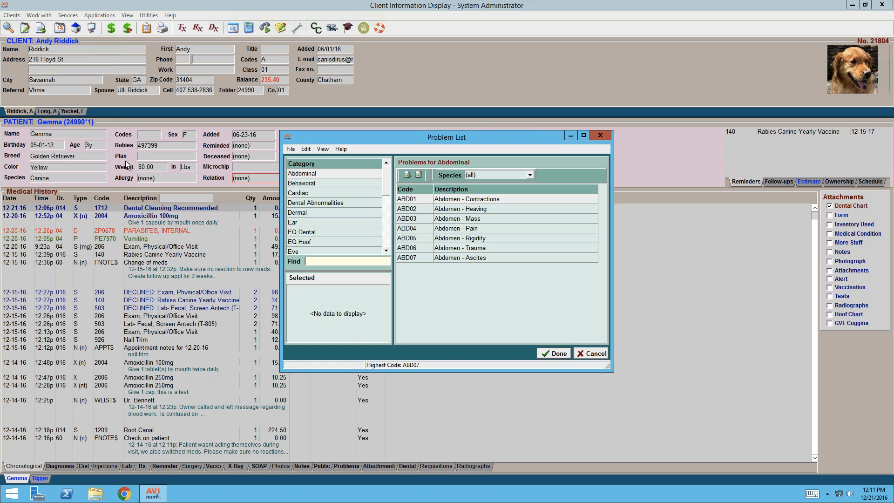
click(339, 203)
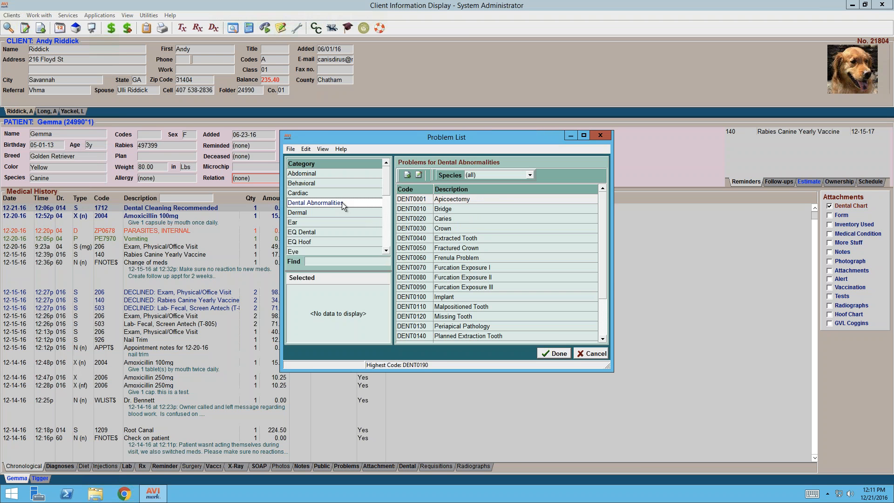
click(479, 238)
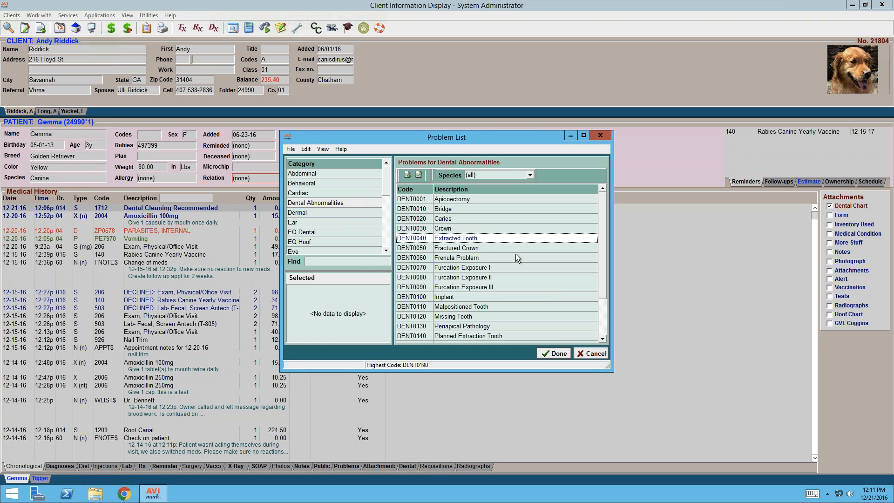
Open the Implant problem's dental properties and keep Include On Dental enabled, the same dental icon and Image as the dental annotation
click(486, 297)
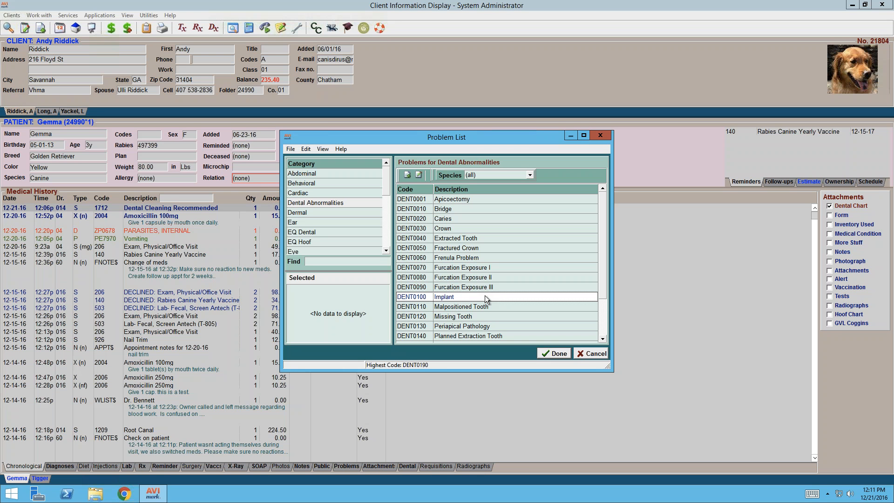
right_click(455, 296)
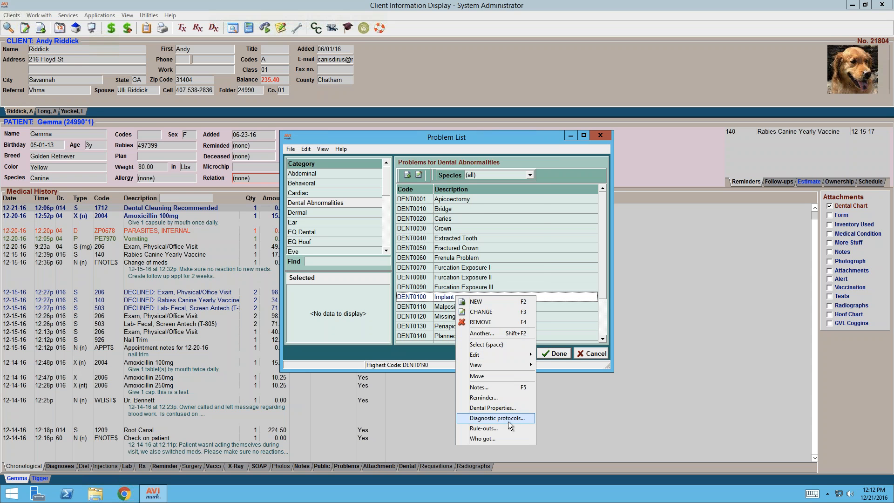
click(513, 408)
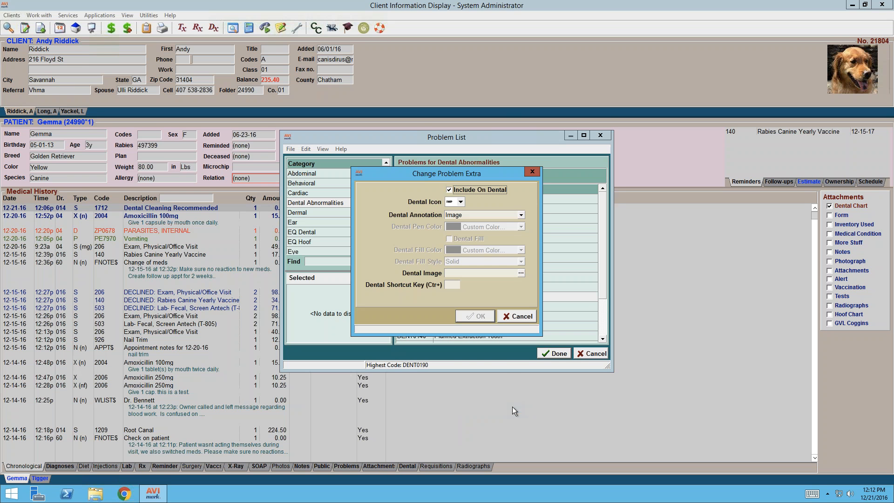
click(448, 190)
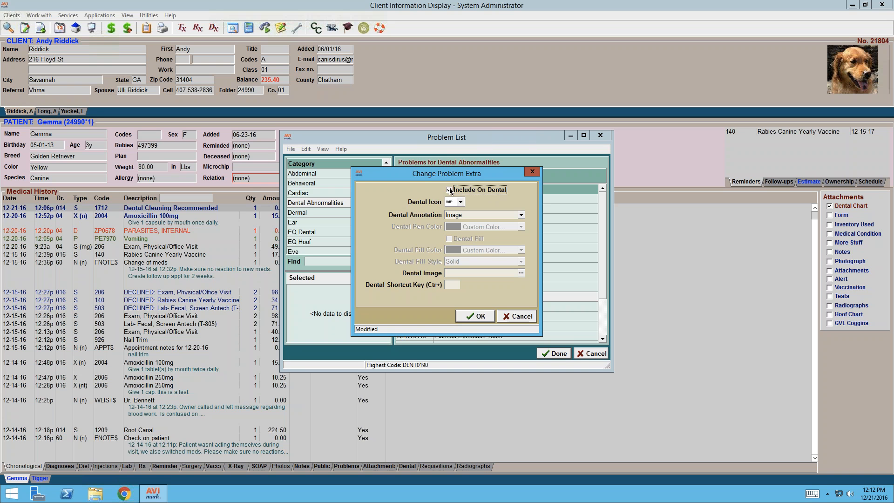
click(450, 190)
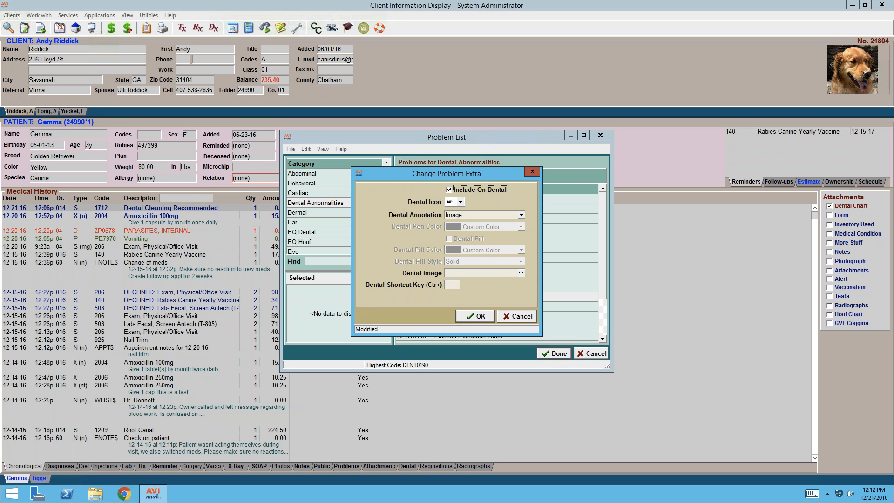
click(461, 202)
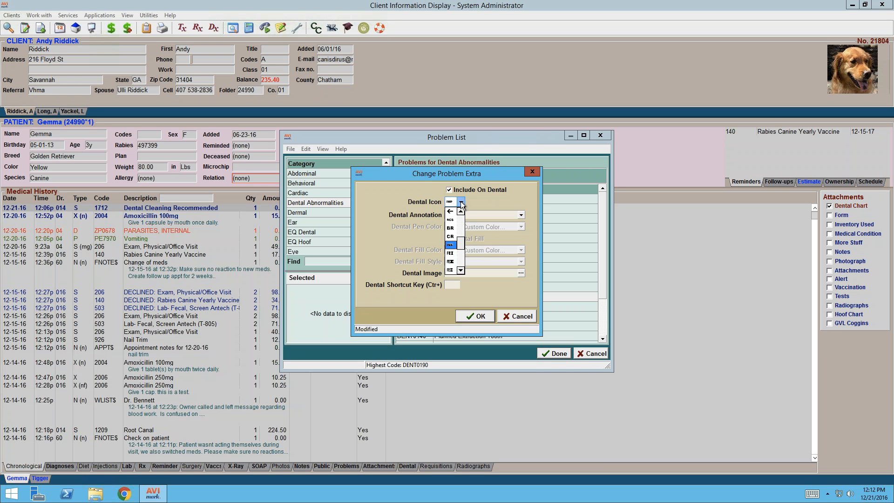
click(451, 246)
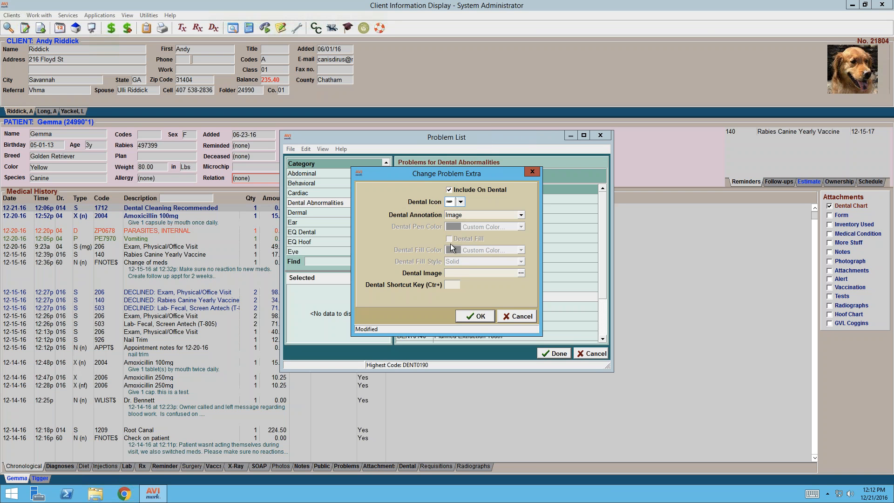
click(522, 216)
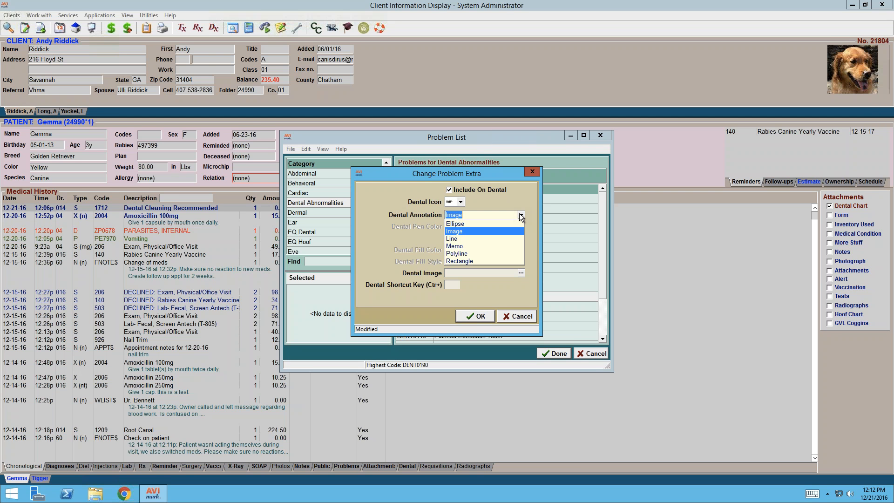
click(455, 233)
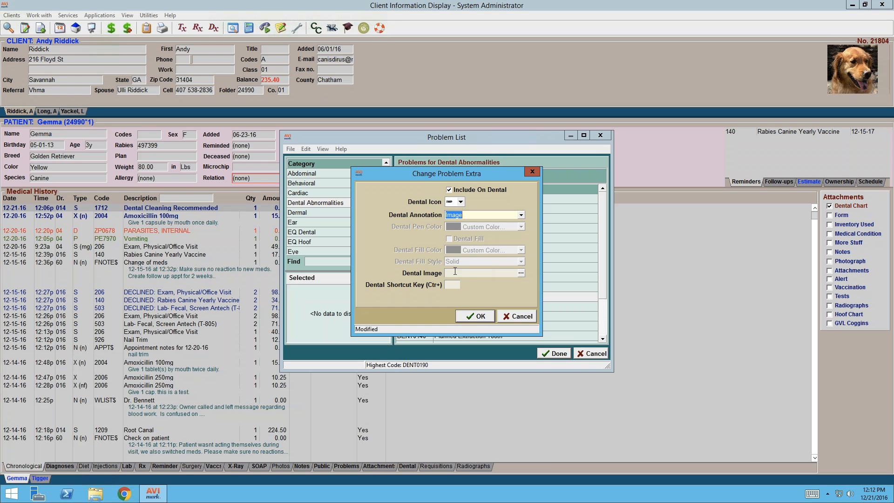
Assign the Implant file from the AVImark Dental folder as the Implant problem's dental image and save its properties
click(518, 274)
click(522, 273)
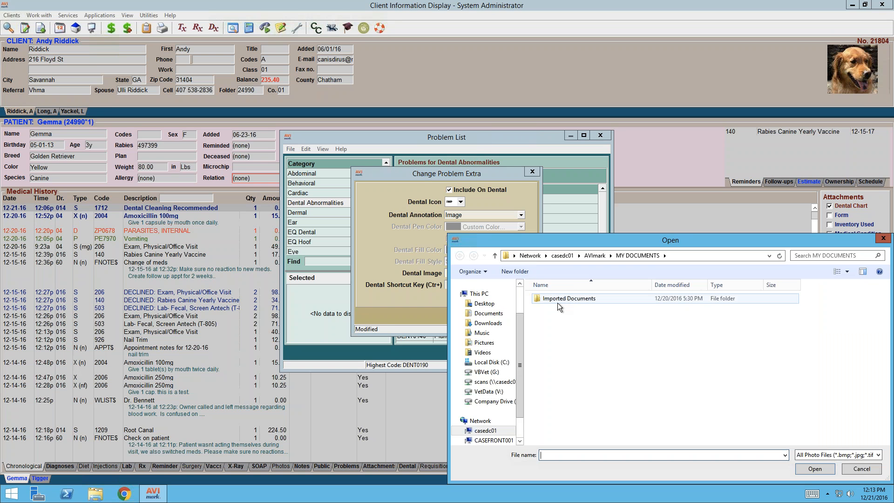
click(588, 254)
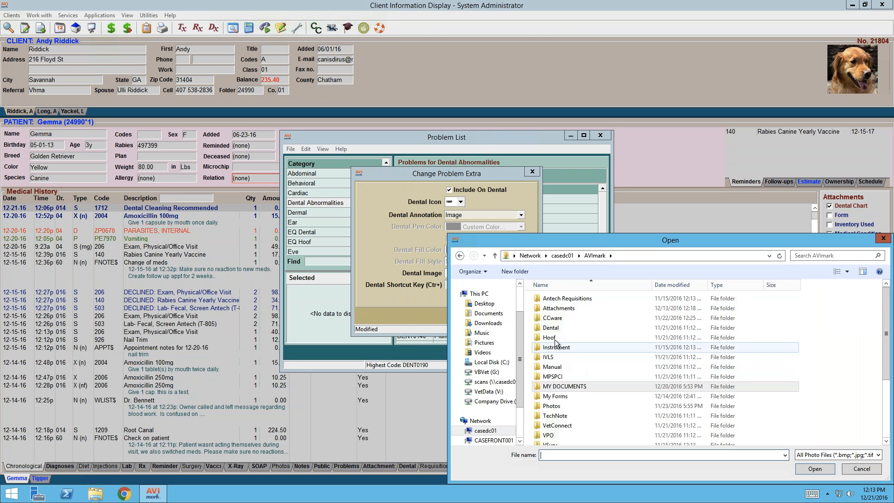
double_click(552, 328)
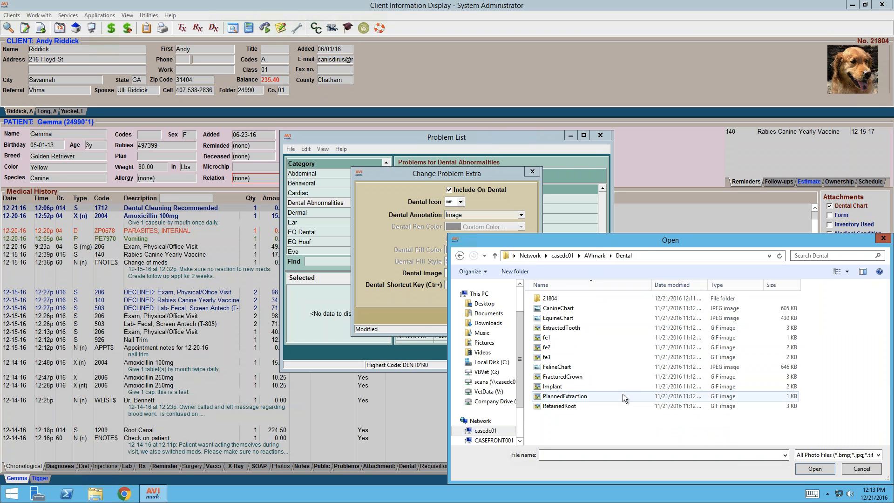
click(574, 386)
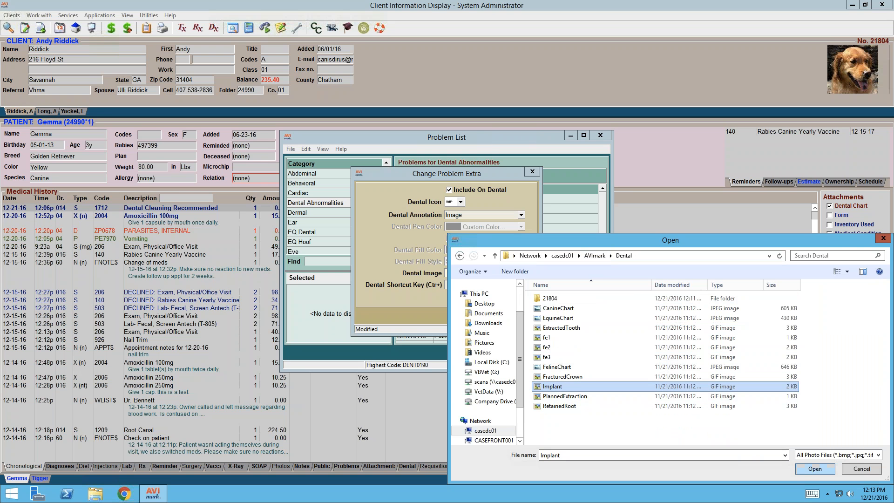
click(806, 469)
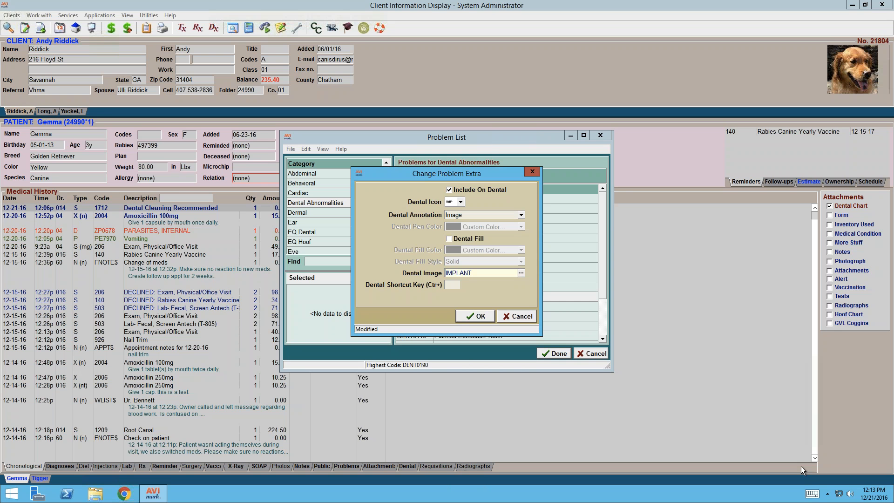
click(469, 318)
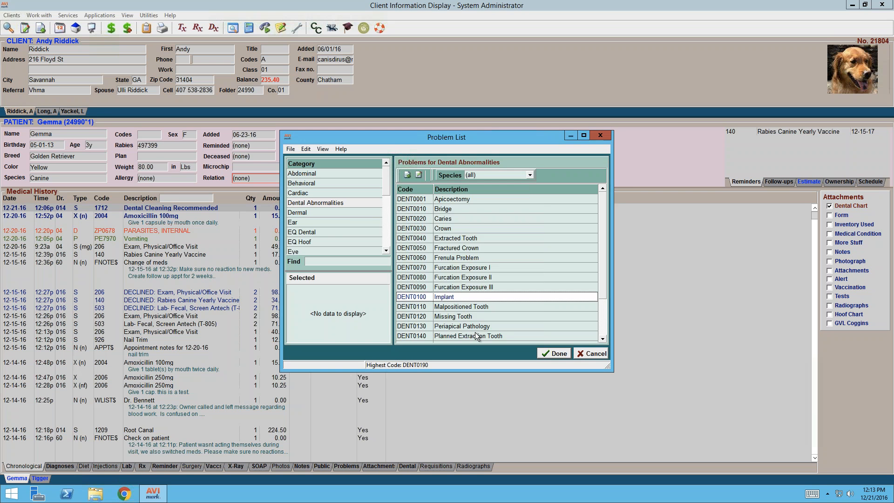
Assign the ExtractedTooth file as the dental image in the Extracted Tooth problem's dental properties and save them
click(471, 238)
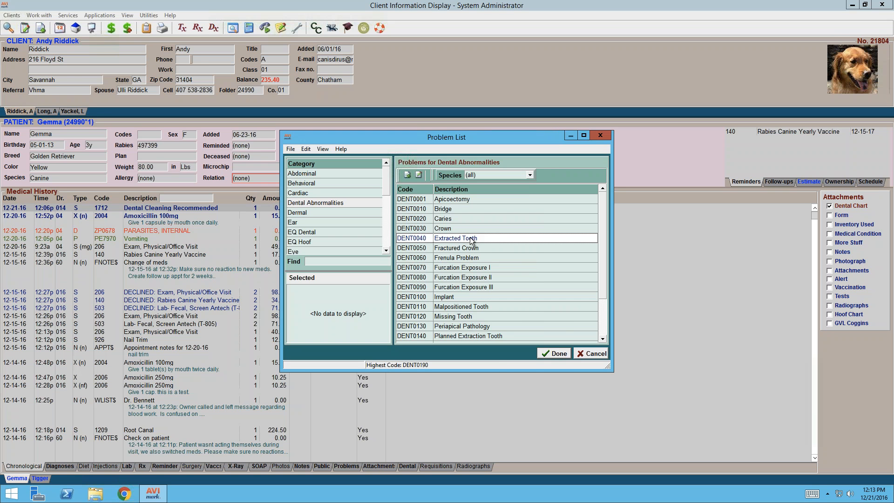
right_click(488, 241)
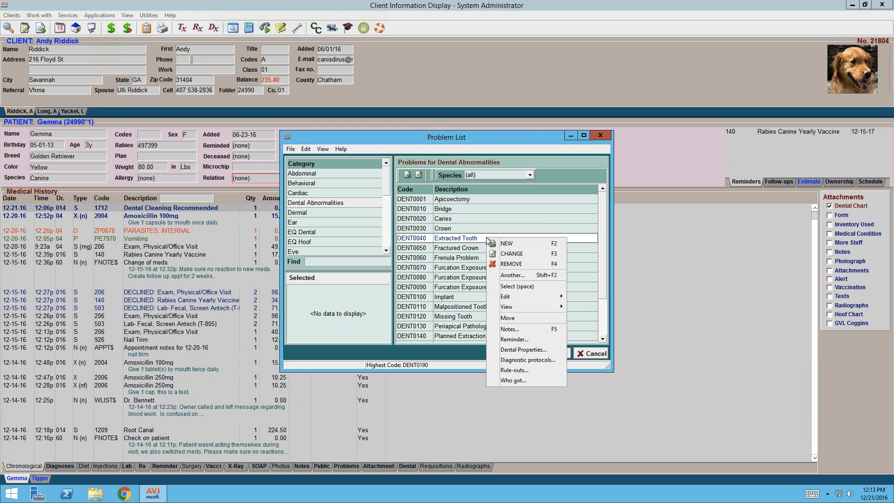
click(541, 351)
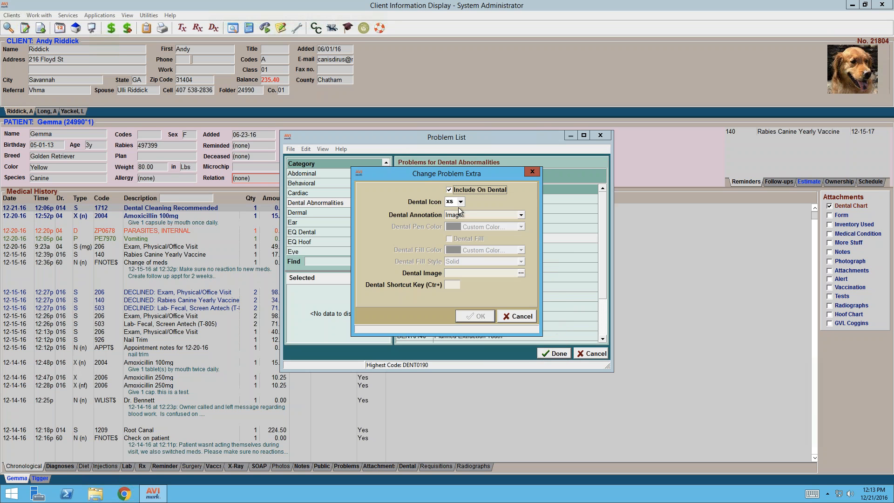
click(521, 273)
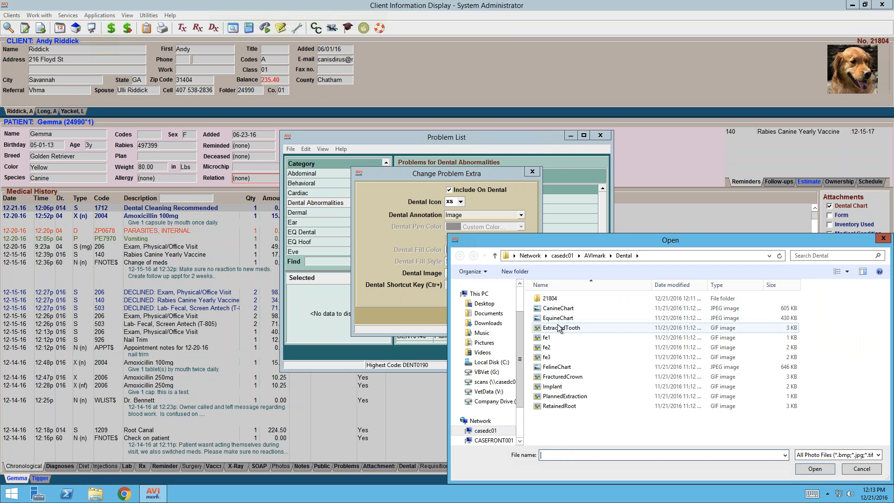
click(558, 328)
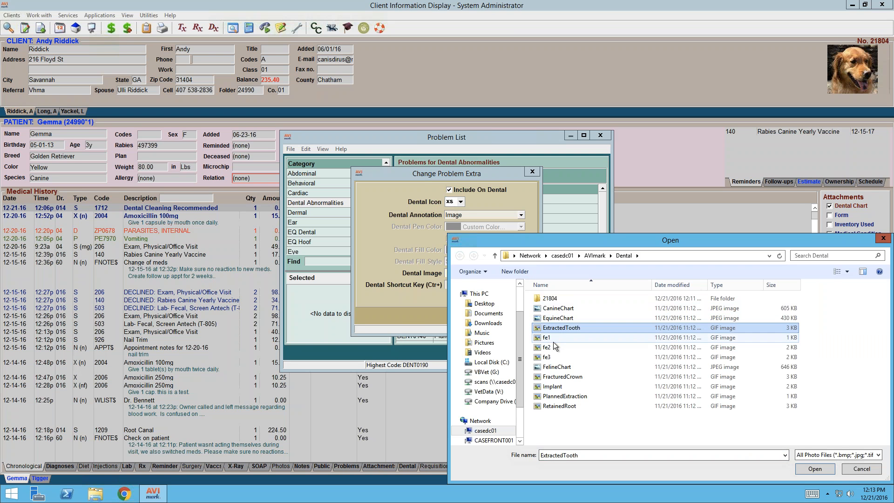
click(815, 469)
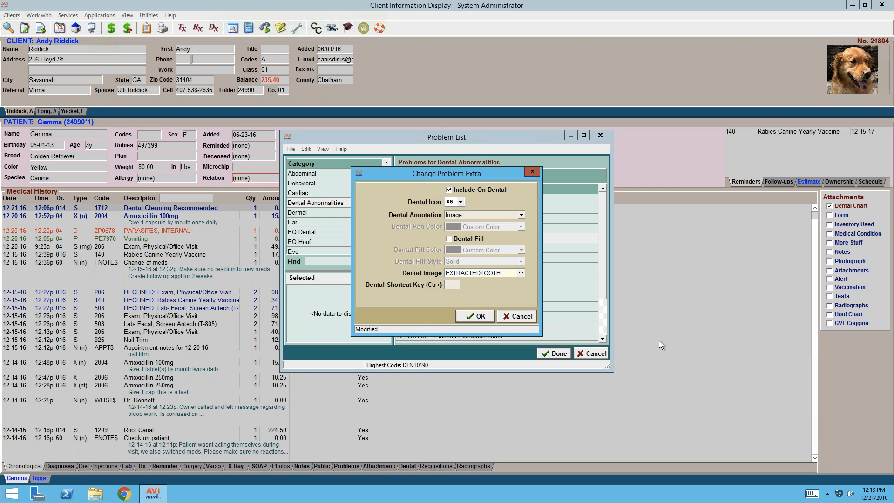
click(477, 317)
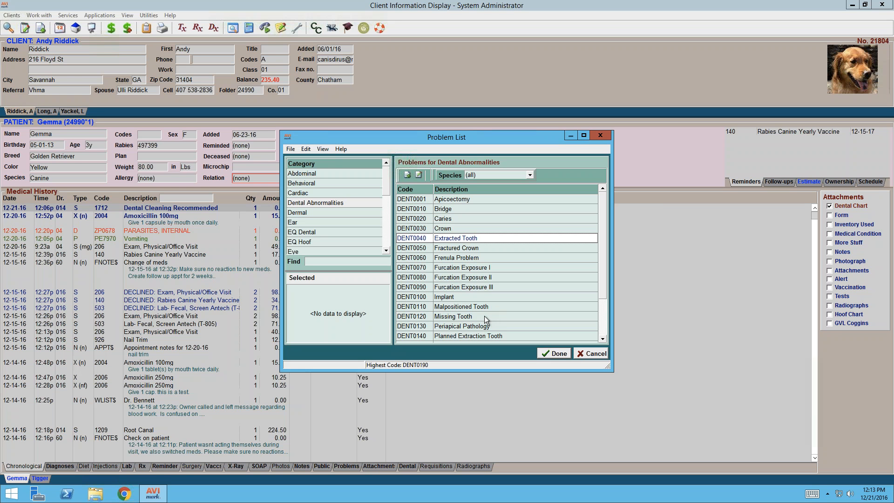
Examine the Missing Tooth problem's dental properties, including the available annotation types, and close them without changes
click(481, 316)
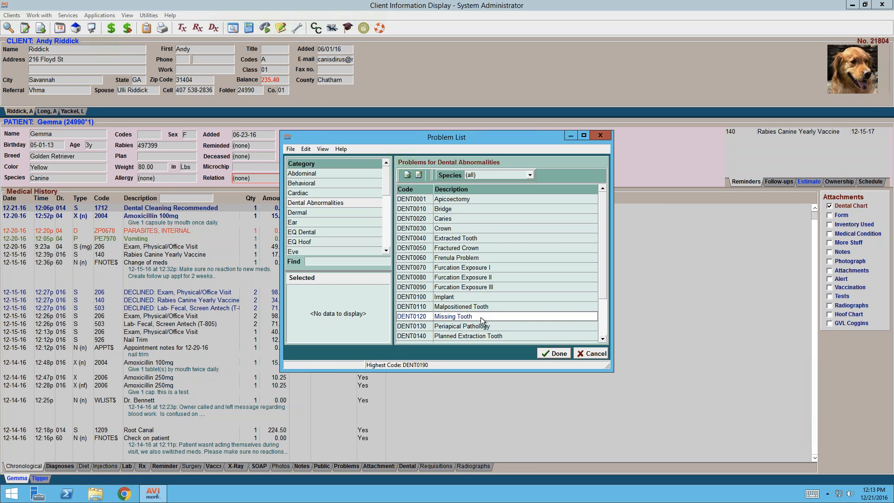
right_click(474, 316)
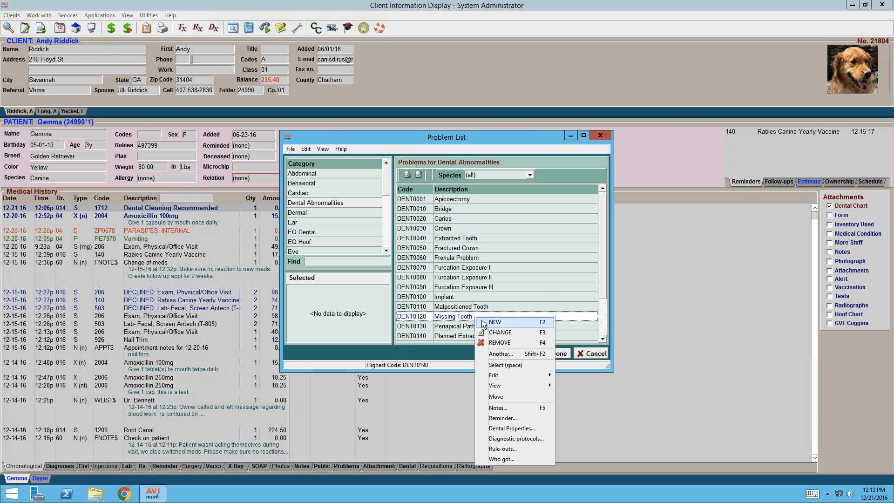
click(518, 429)
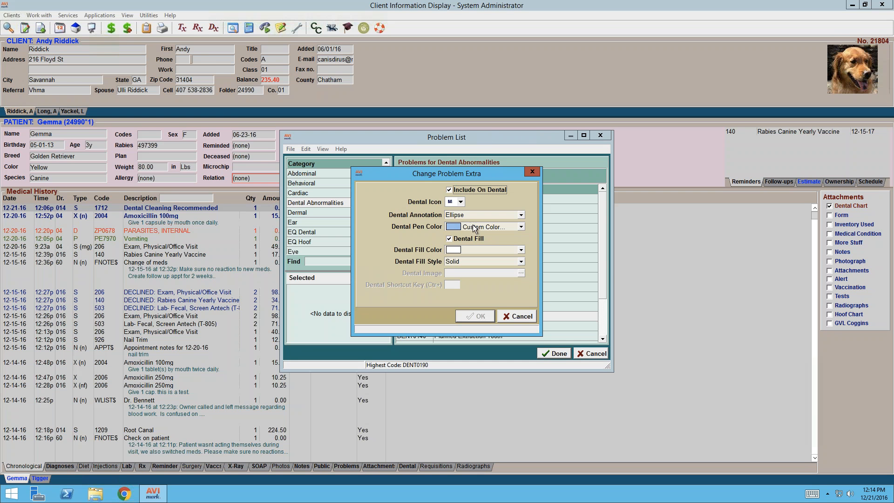
click(521, 215)
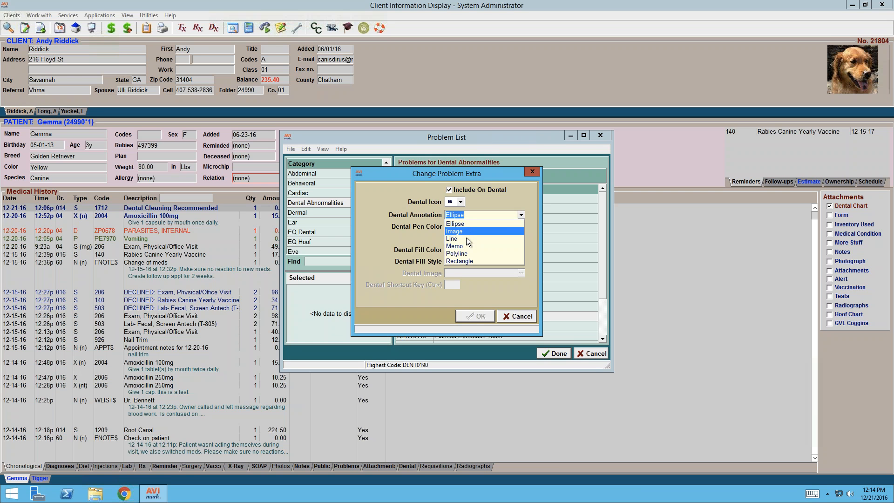
click(490, 202)
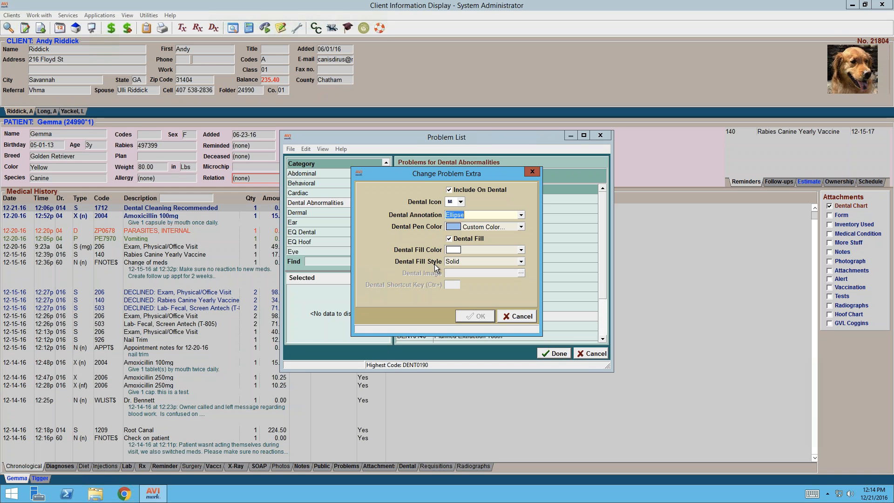
click(524, 316)
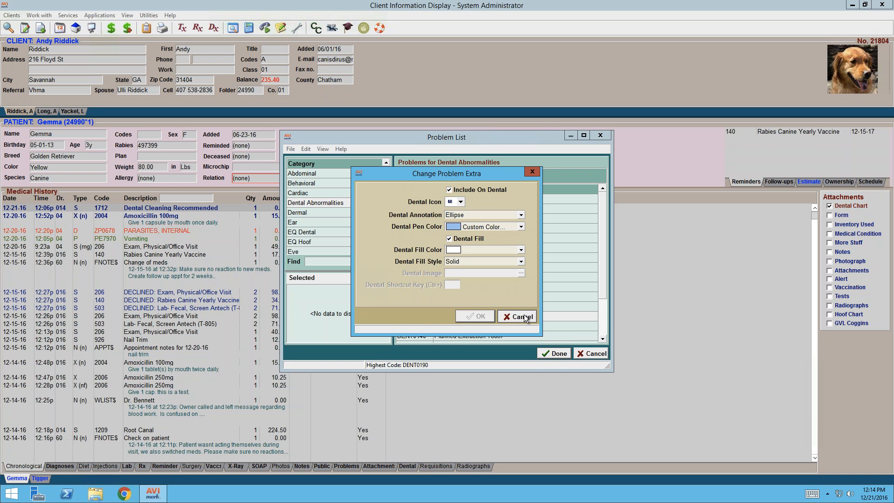
Close the Problem List and reopen the dental chart attached to the 12-21-16 Dental Cleaning Recommended entry
click(554, 354)
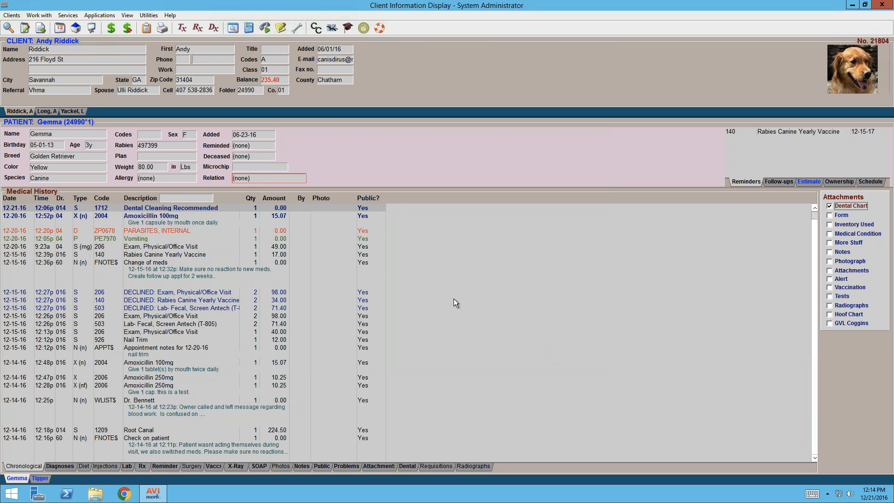
click(275, 209)
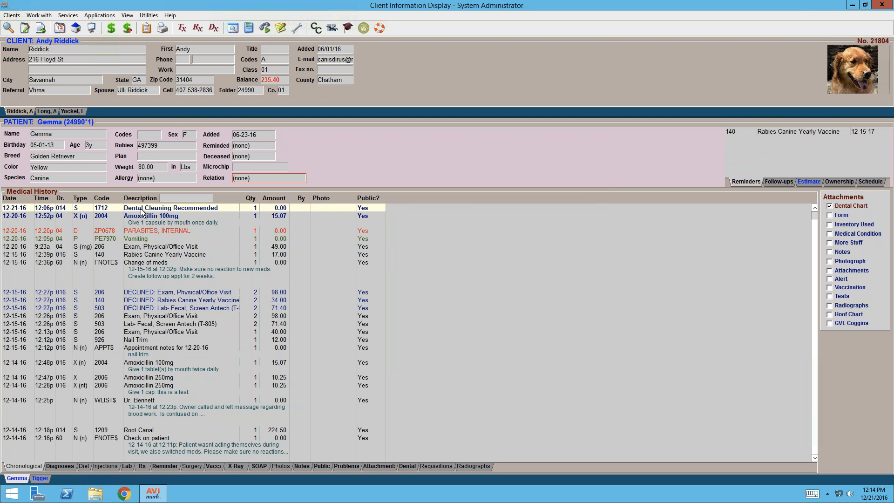
click(854, 205)
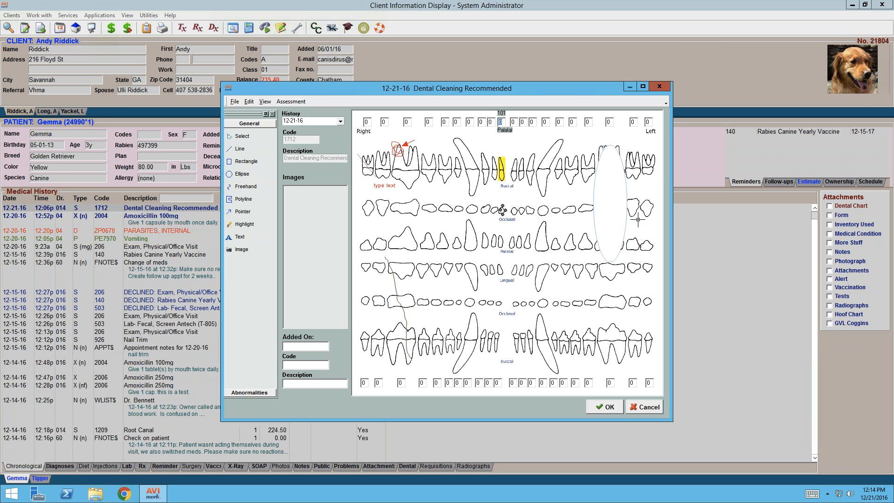
Mark the large lower molar on the chart's Left side with the Extracted Tooth abnormality across its lingual, occlusal and buccal views
click(250, 392)
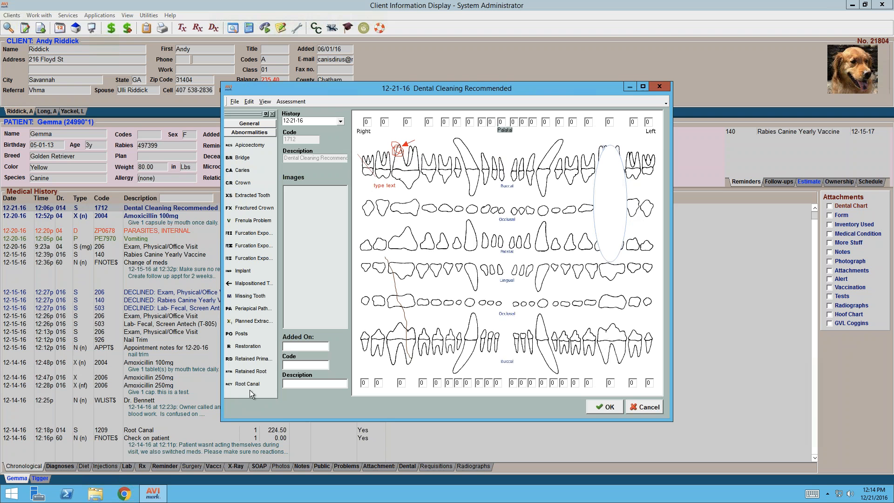
click(228, 198)
drag(599, 263, 625, 367)
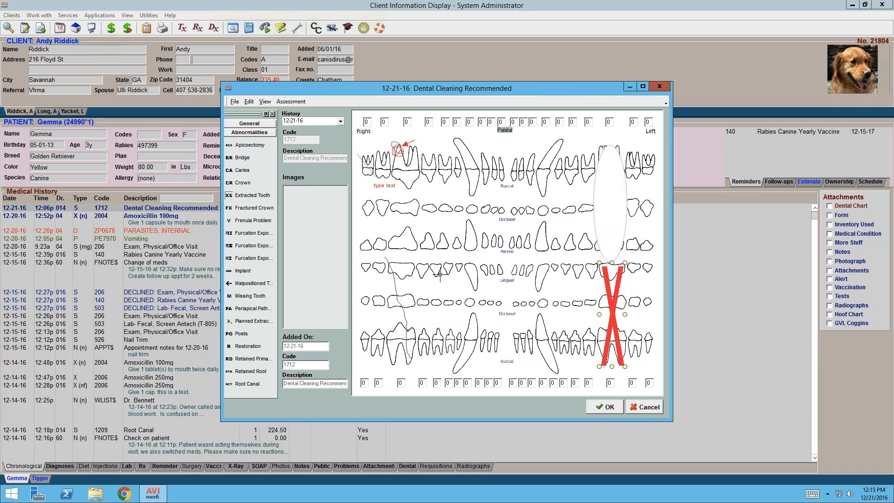
Examine the Triadan tooth selection prompt and the assessment entry order's quadrant and direction options, closing both without changes
click(282, 103)
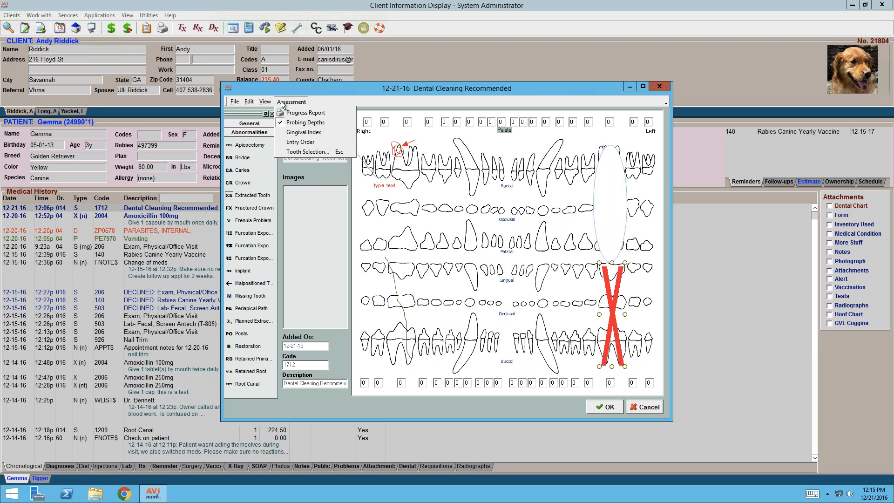
click(286, 153)
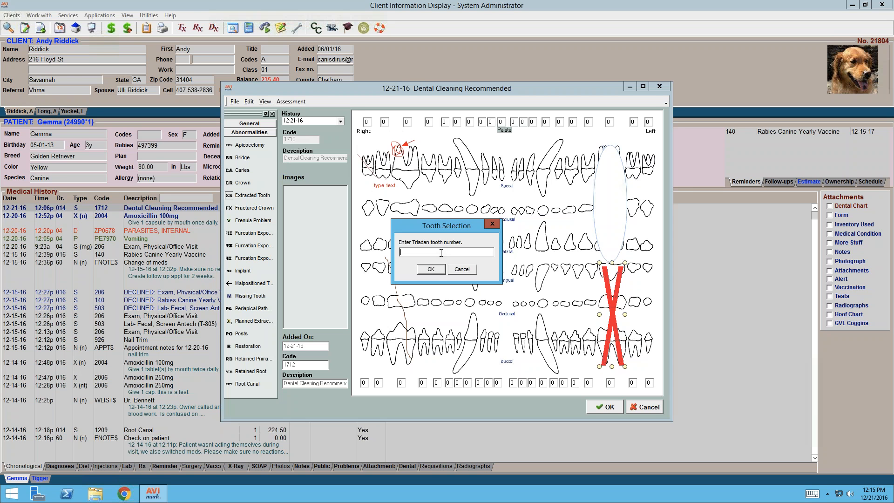
click(490, 224)
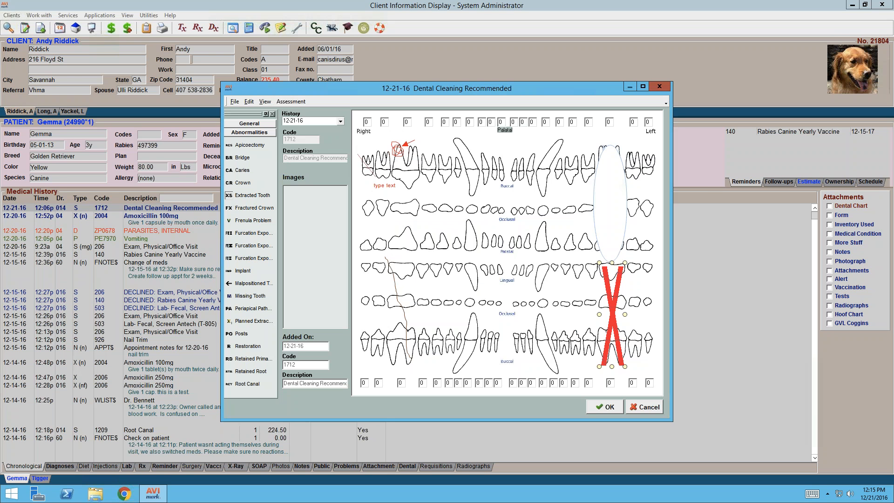
click(291, 102)
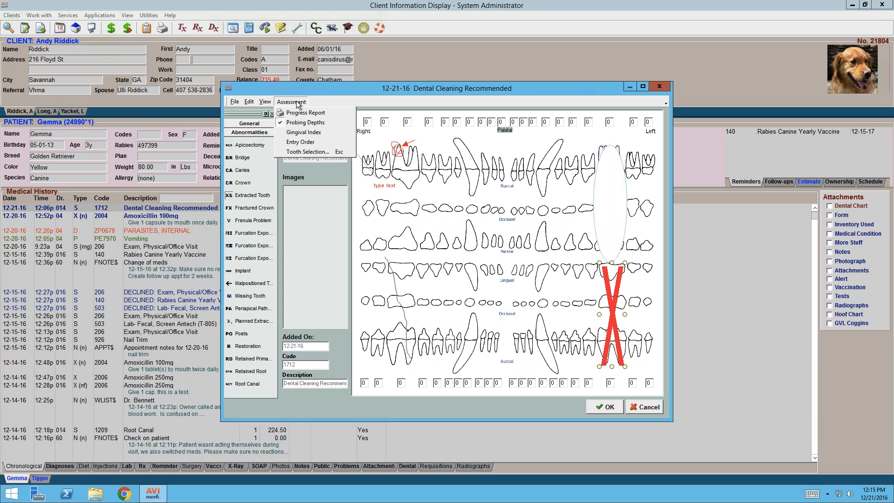
click(320, 144)
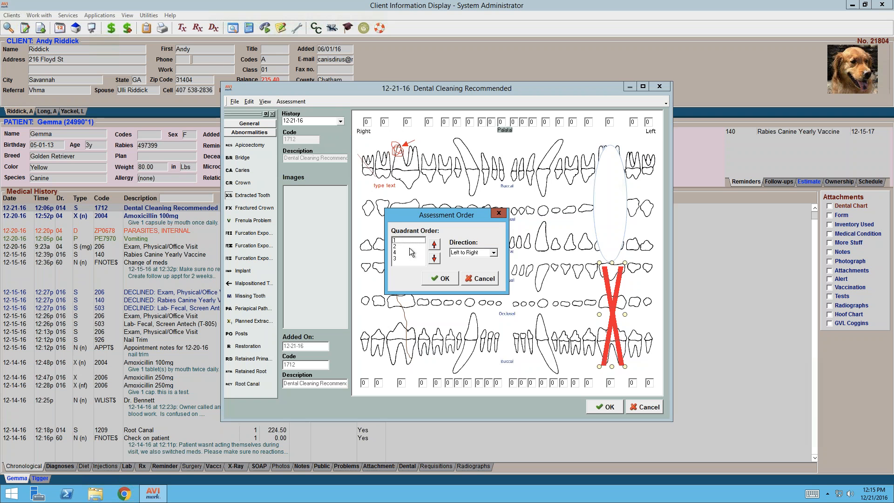
click(485, 251)
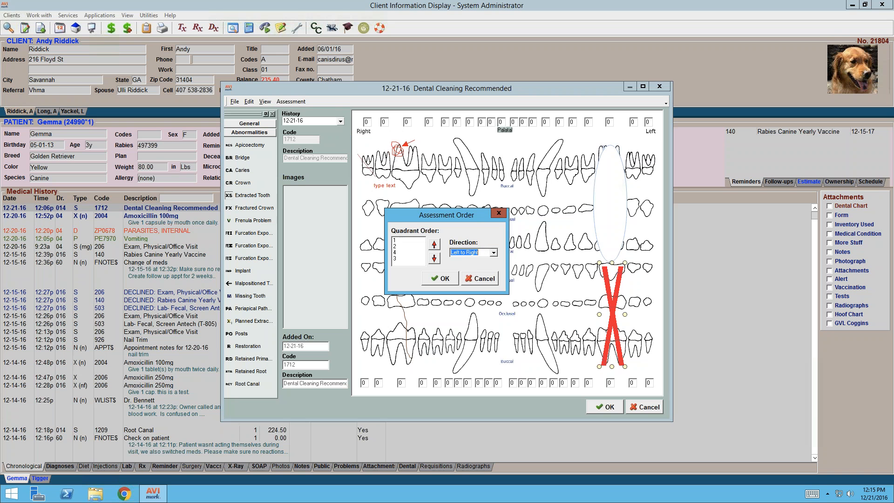
click(494, 253)
click(499, 214)
click(499, 214)
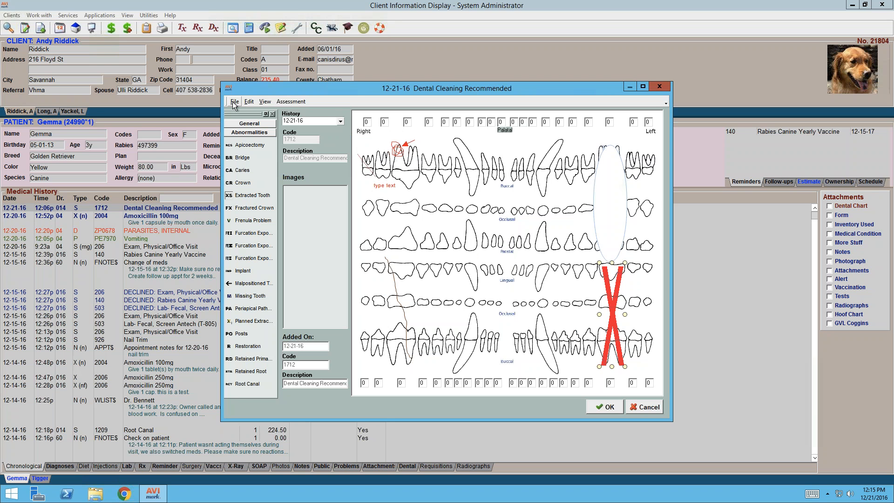
Preview the dental chart's printout, close the preview and print options, and save the chart
click(234, 102)
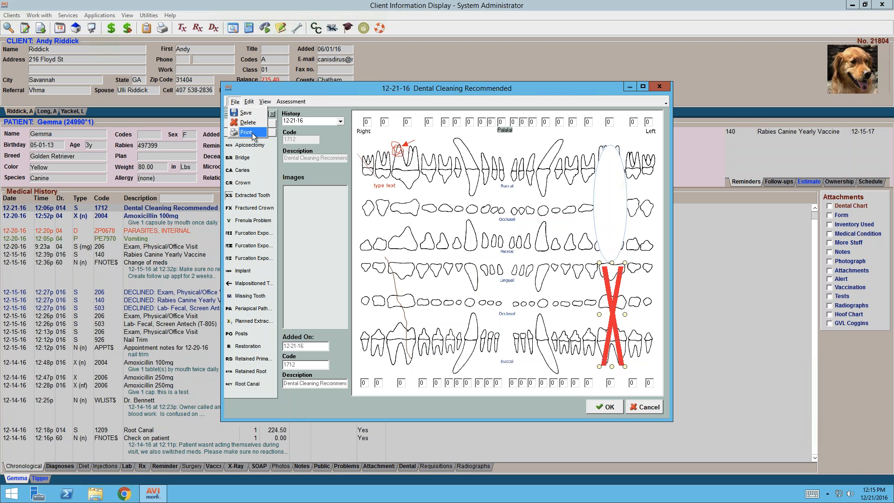
click(253, 133)
click(391, 272)
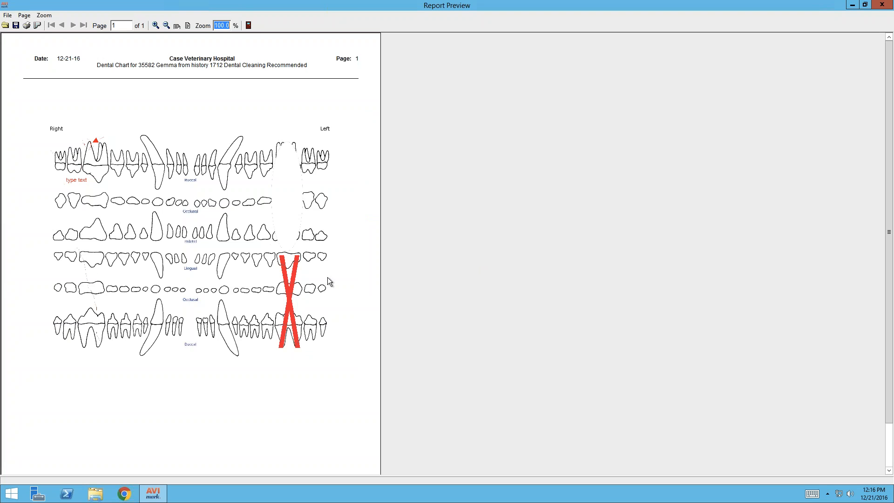
click(884, 8)
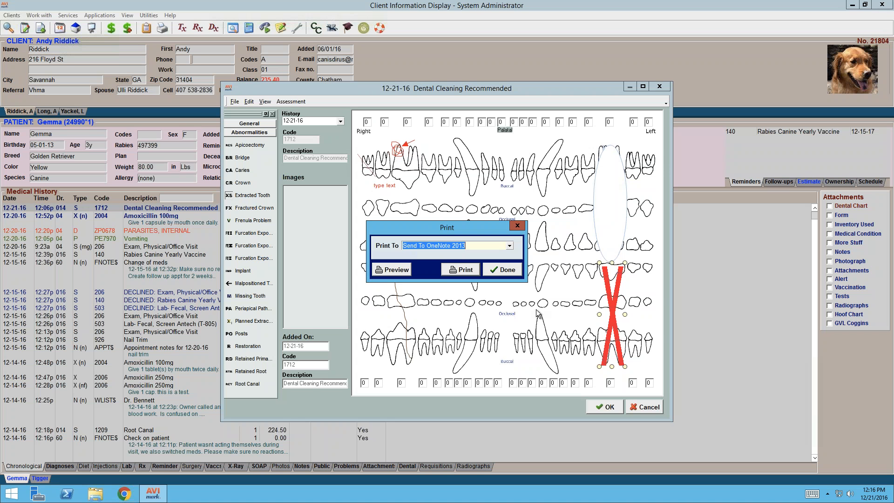
click(501, 270)
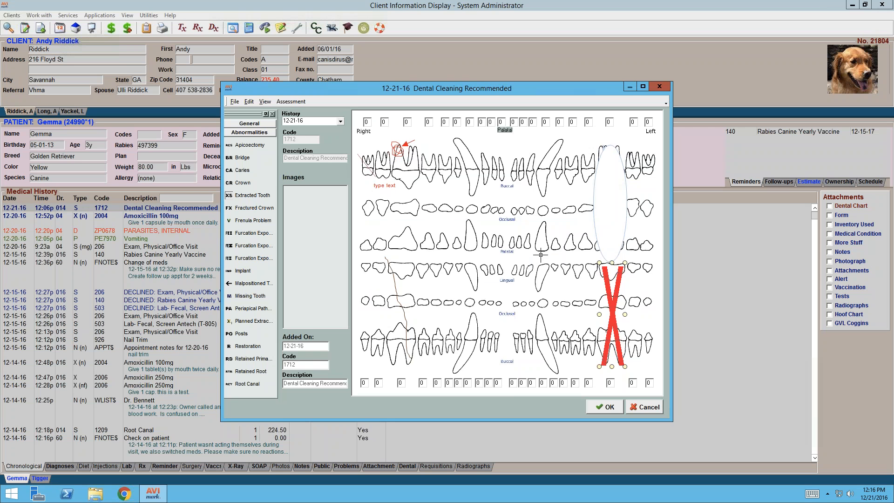
click(605, 407)
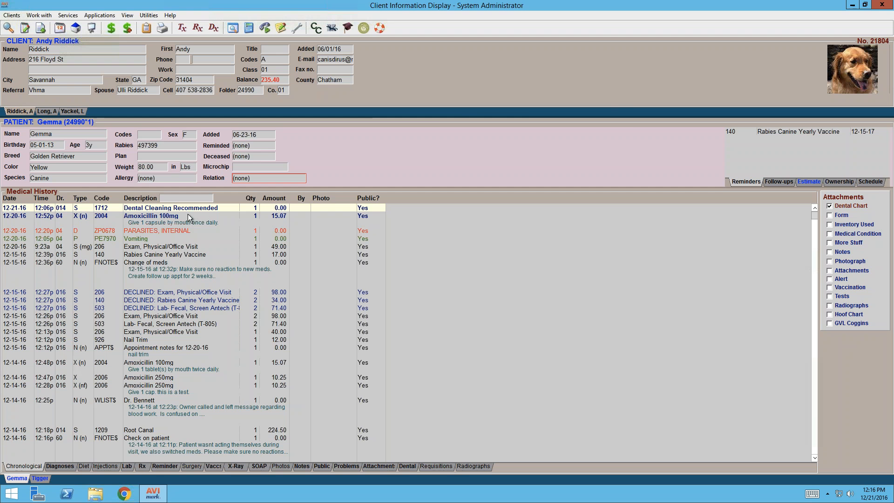
Change the Dental Cleaning Recommended history entry's date to 12/19/2016 and save it
double_click(26, 210)
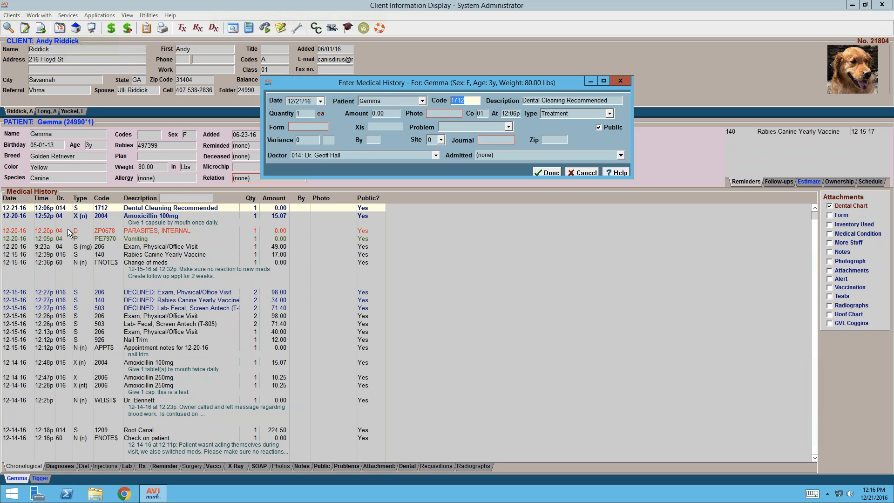
click(321, 101)
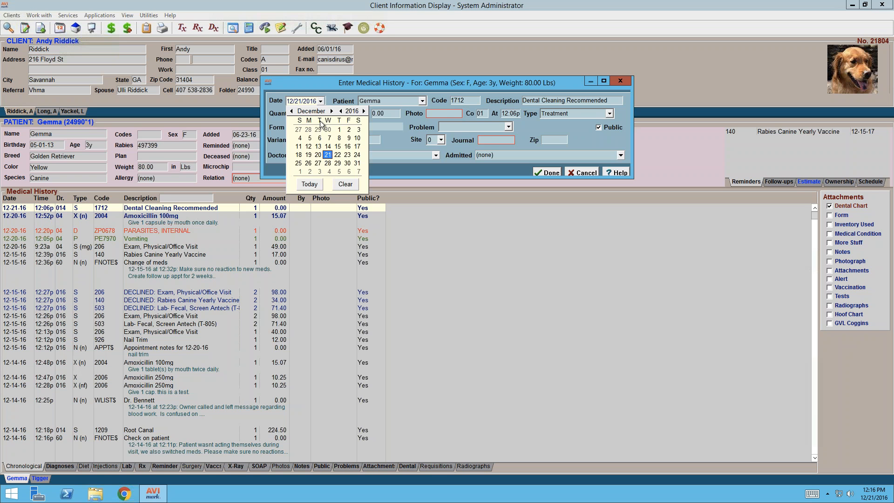
click(309, 154)
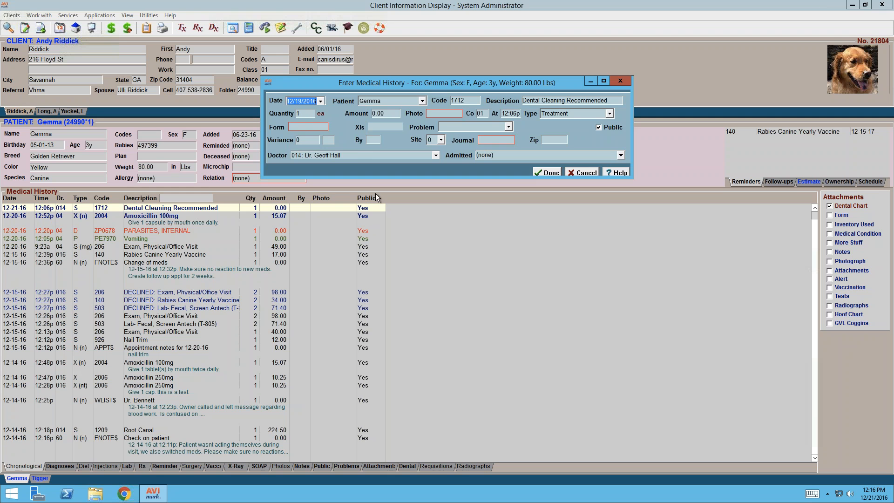
click(549, 172)
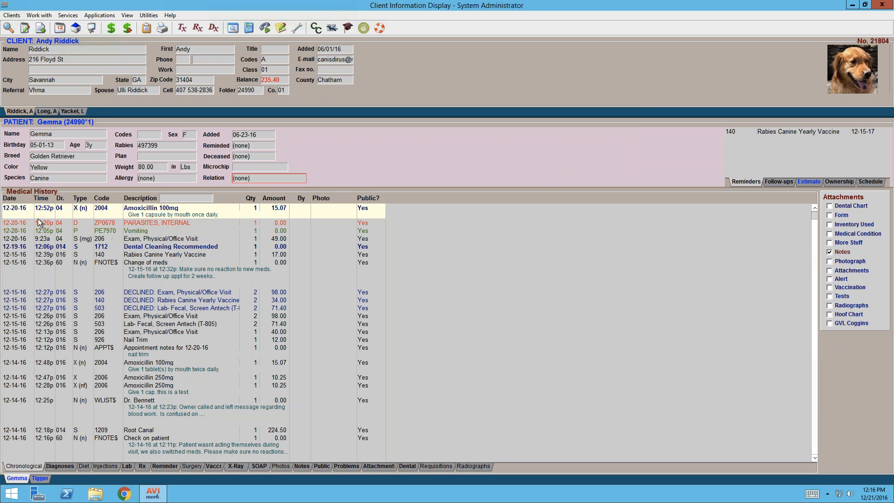
click(140, 249)
Add a 12/21/16 medical history entry for the Recommend Dental Service Grade Ii treatment, searching descriptions for "dental", and close the blank follow-on entry
click(223, 208)
right_click(228, 208)
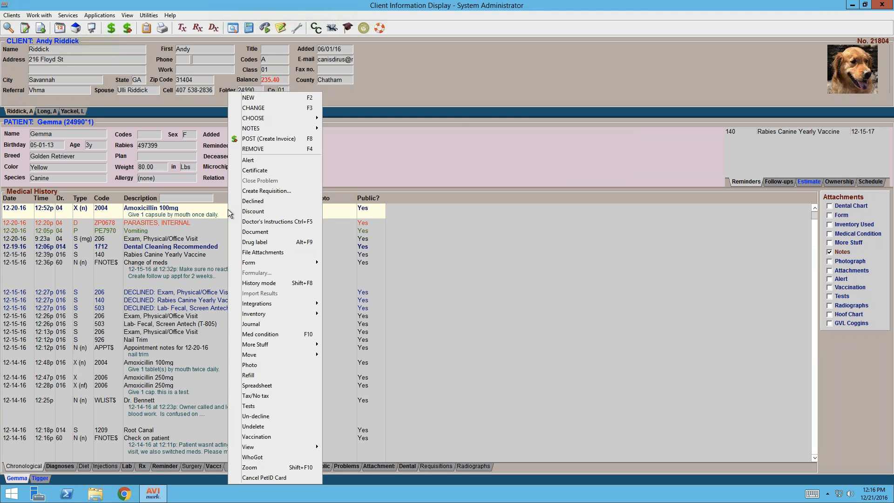
click(264, 97)
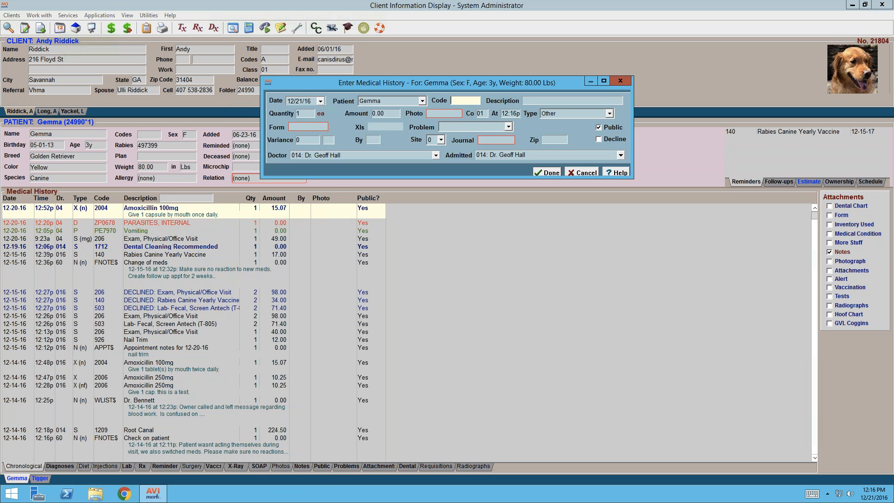
key(Tab)
text(dent)
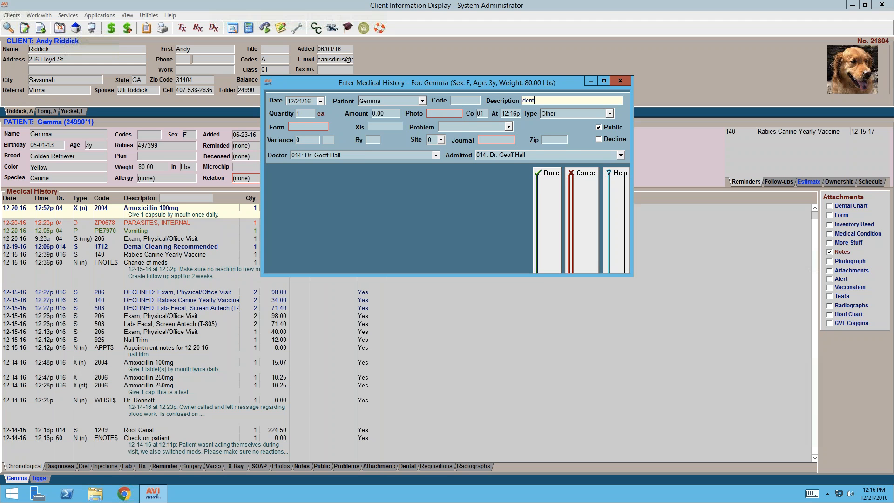
text(al)
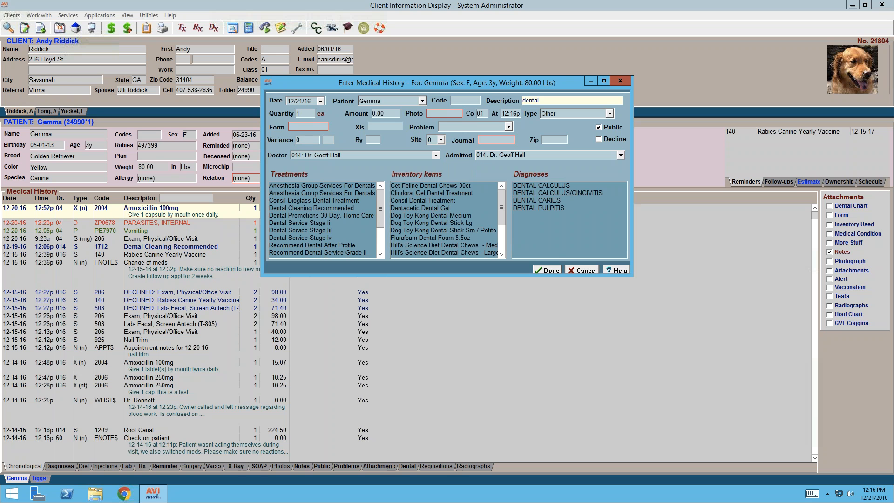
drag(380, 209, 379, 243)
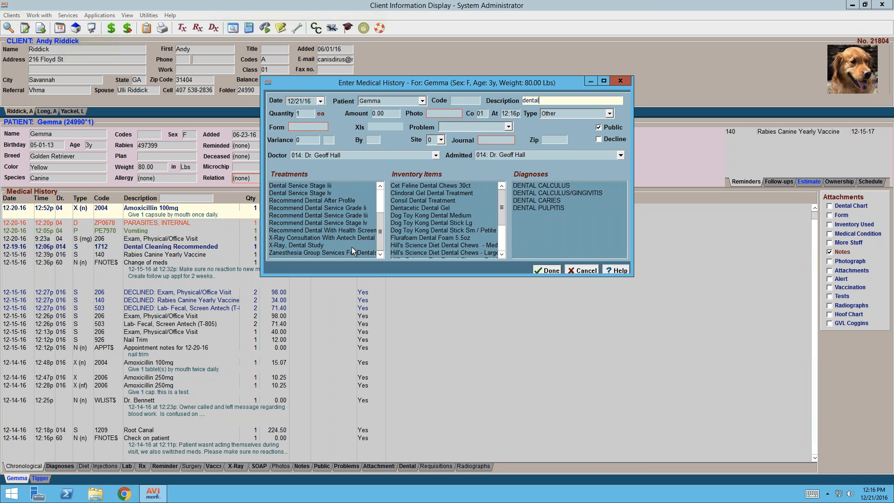
double_click(305, 208)
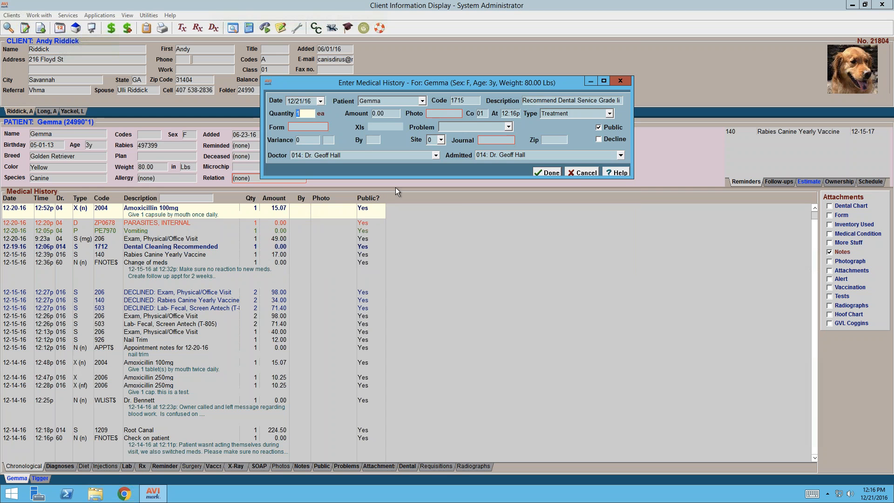
click(547, 173)
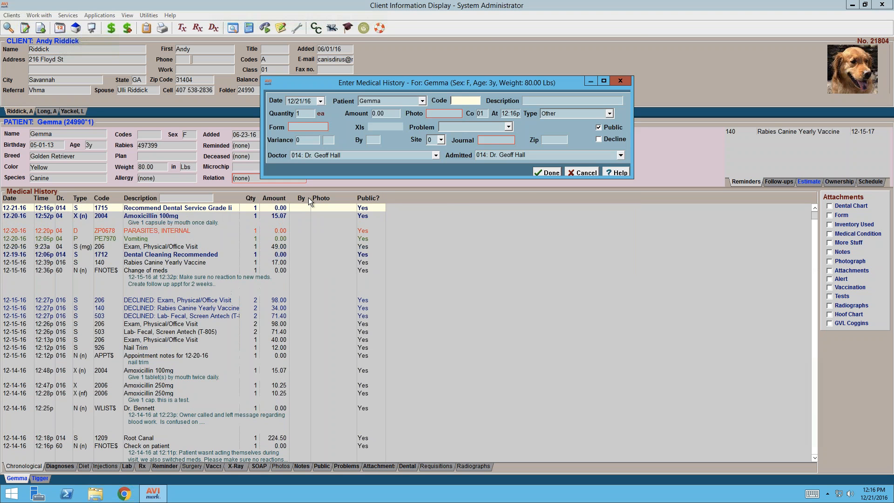
click(619, 82)
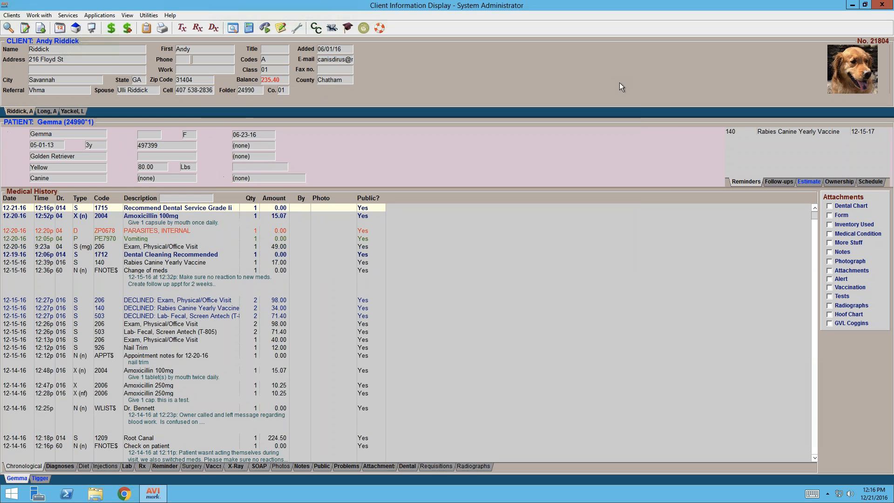
Open the dental chart for the Recommend Dental Service Grade Ii entry and show annotations from the current history only
click(842, 207)
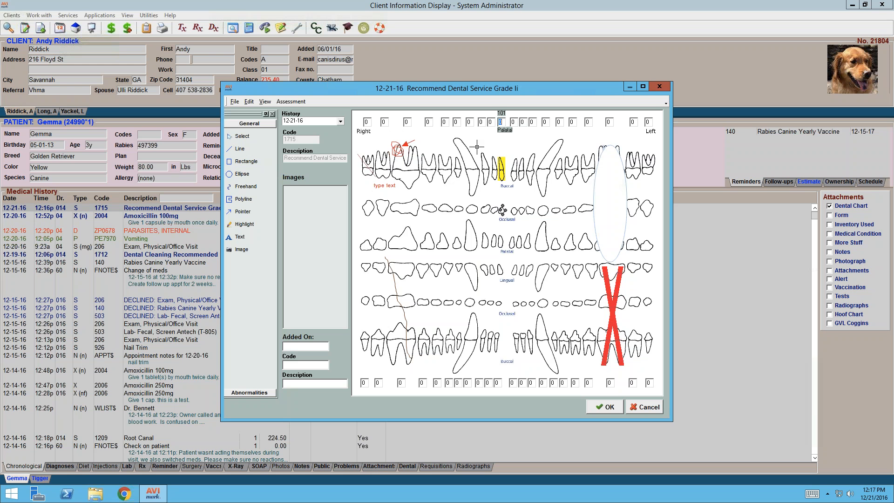
click(266, 102)
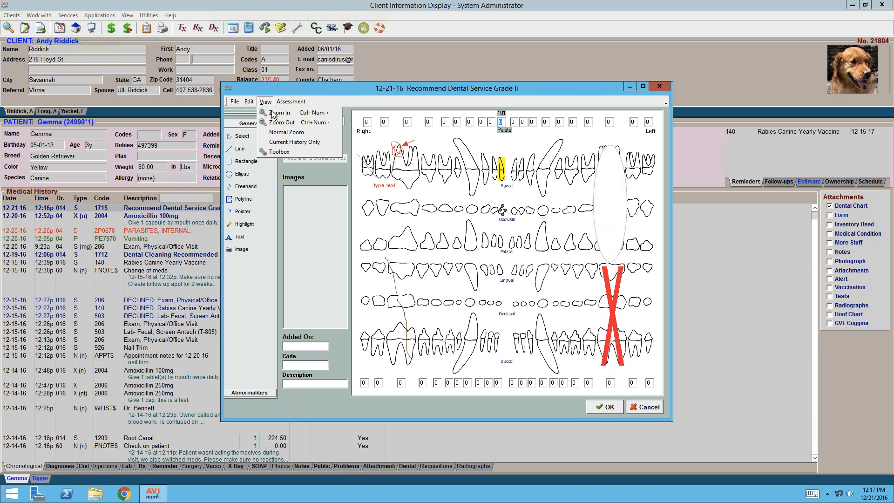
click(282, 145)
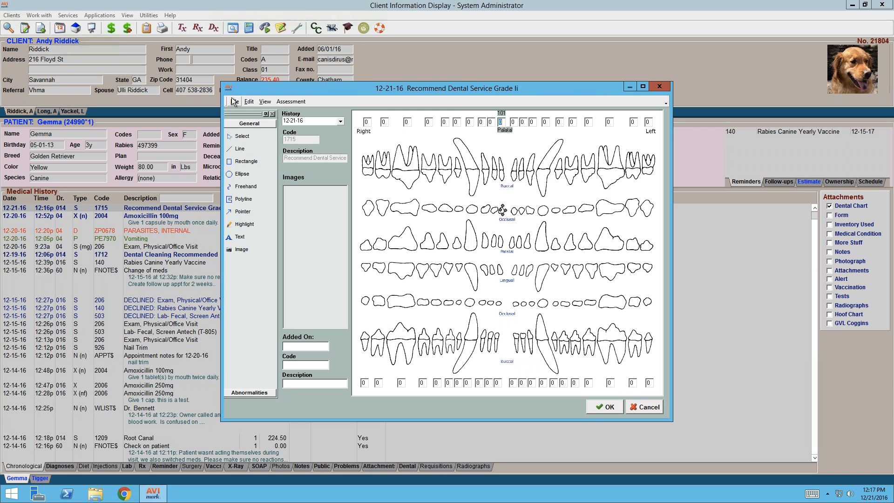
Place the Implant abnormality over the large upper tooth on the chart's Right side, spanning its buccal, occlusal and palatal views
click(267, 393)
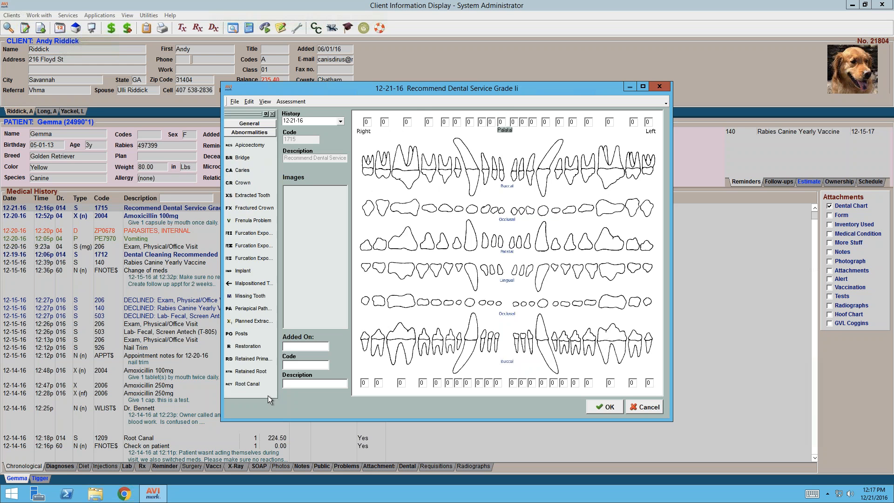
click(231, 271)
drag(390, 151, 421, 253)
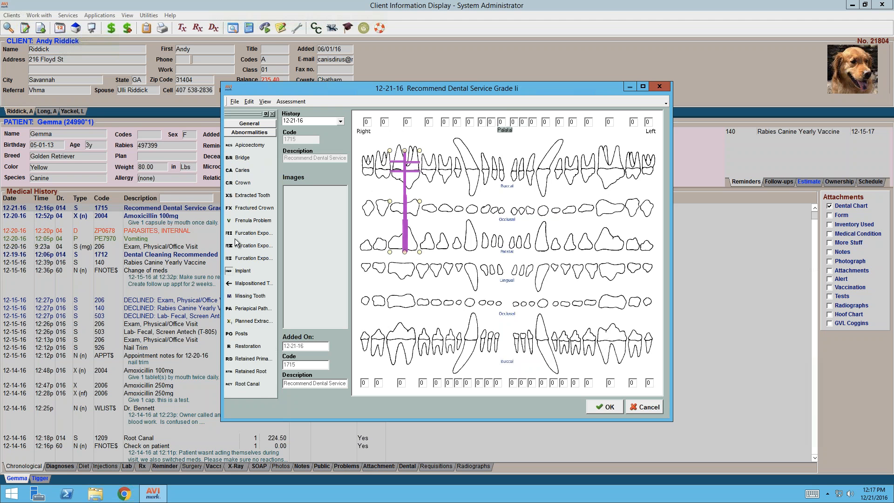
Try to choose the Fractured Crown and the first Furcation Exposure abnormalities for annotating the chart
click(235, 208)
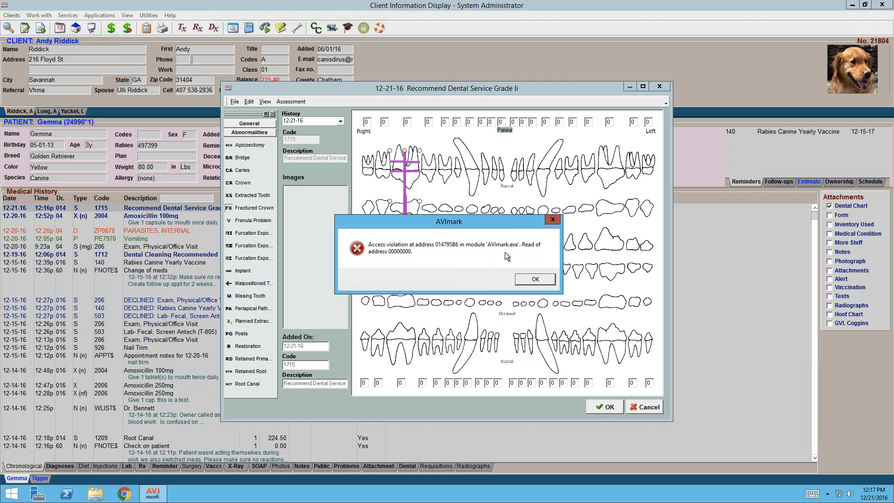
click(536, 279)
click(233, 235)
click(540, 280)
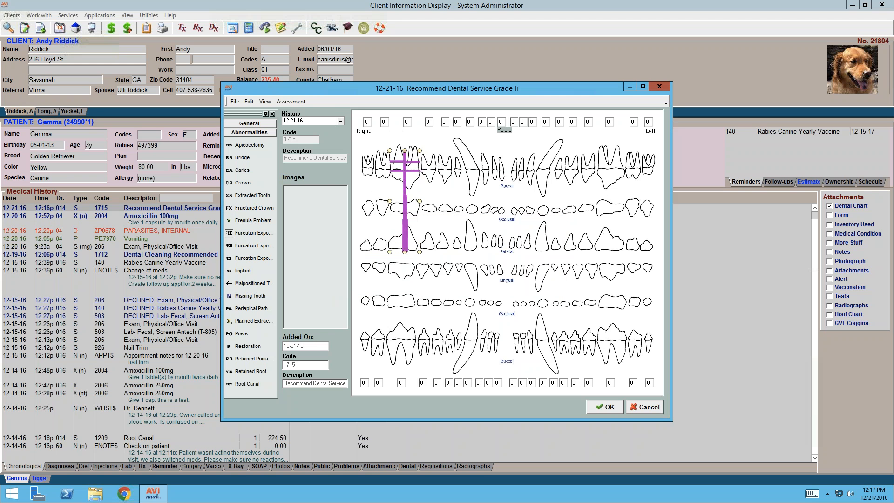
Draw two Malpositioned Tooth arrows over the upper teeth on the chart's Left side, one of them in the palatal row
click(228, 285)
mouse_move(599, 162)
mouse_down()
mouse_move(567, 166)
mouse_move(576, 182)
mouse_move(571, 212)
mouse_up()
drag(566, 233, 576, 256)
Preview the printout of the dental chart showing current-history annotations only, and close the preview and print dialog
click(235, 102)
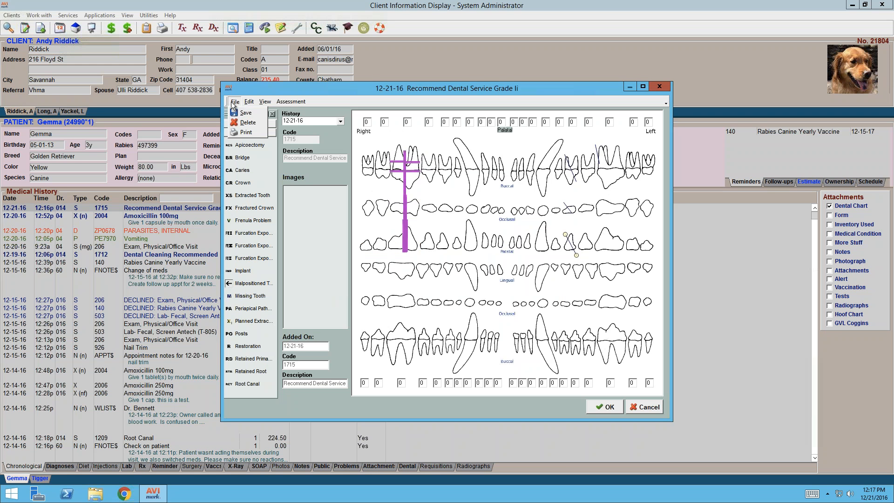
click(255, 136)
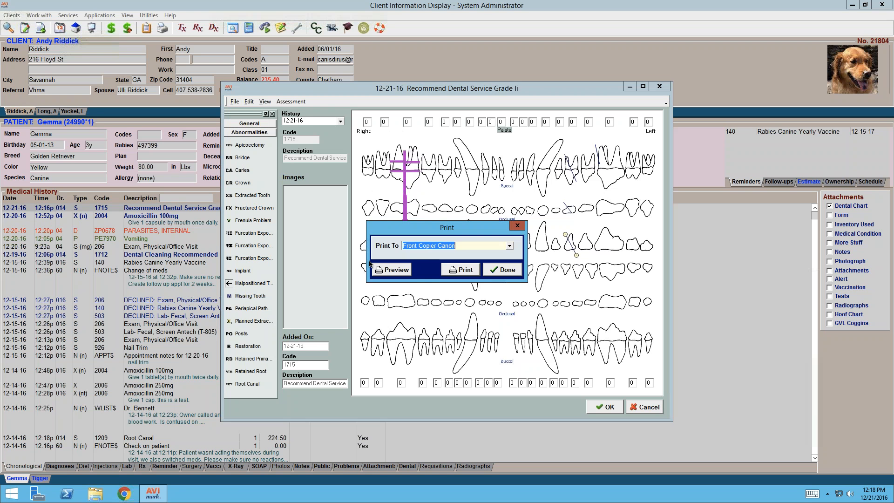
click(394, 270)
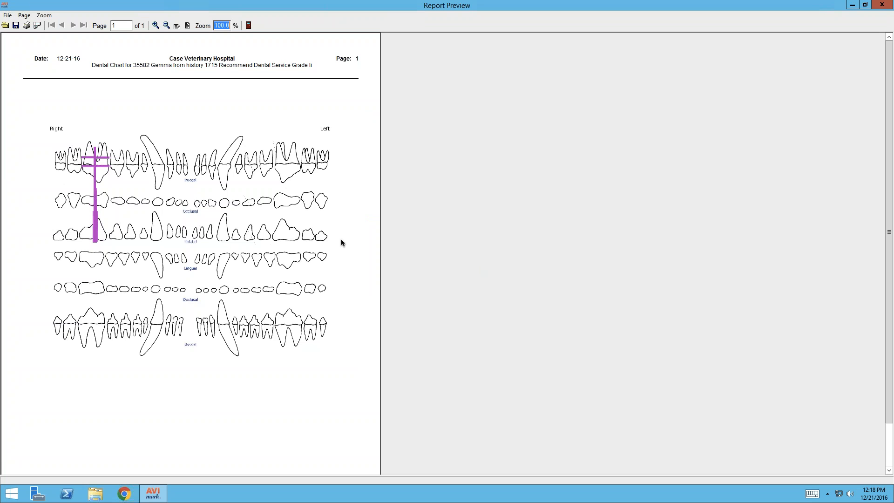
click(883, 5)
click(502, 270)
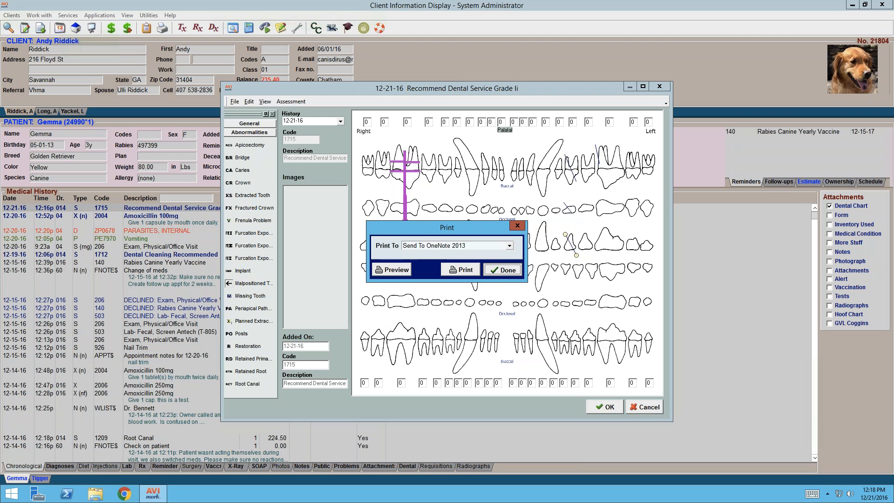
Turn off Current History Only, preview the printout of the chart with annotations from all histories, and close the preview and print dialog
click(265, 101)
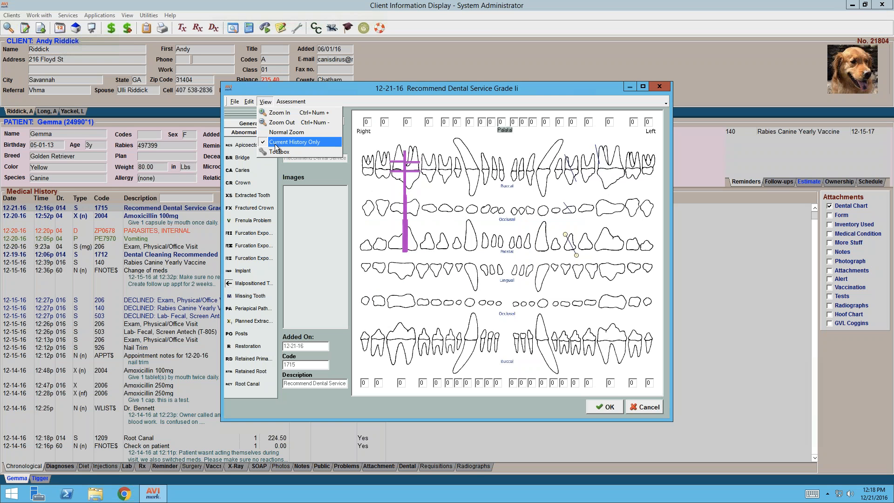
click(275, 145)
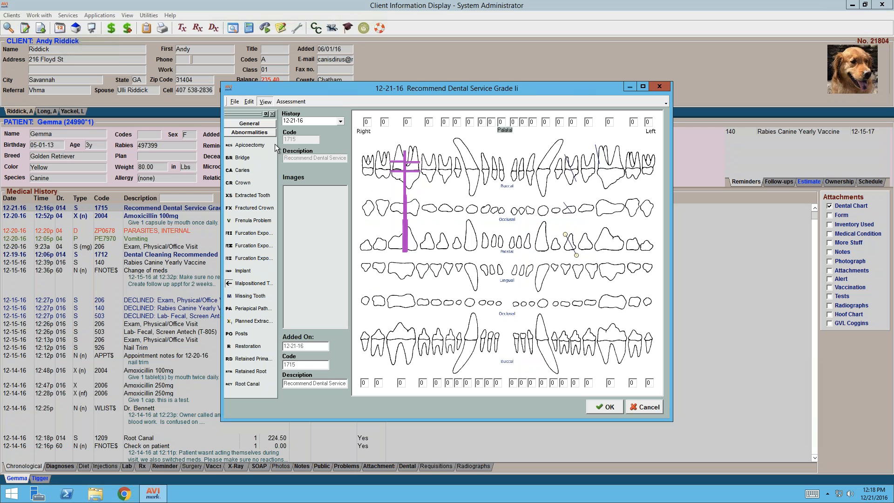
click(234, 102)
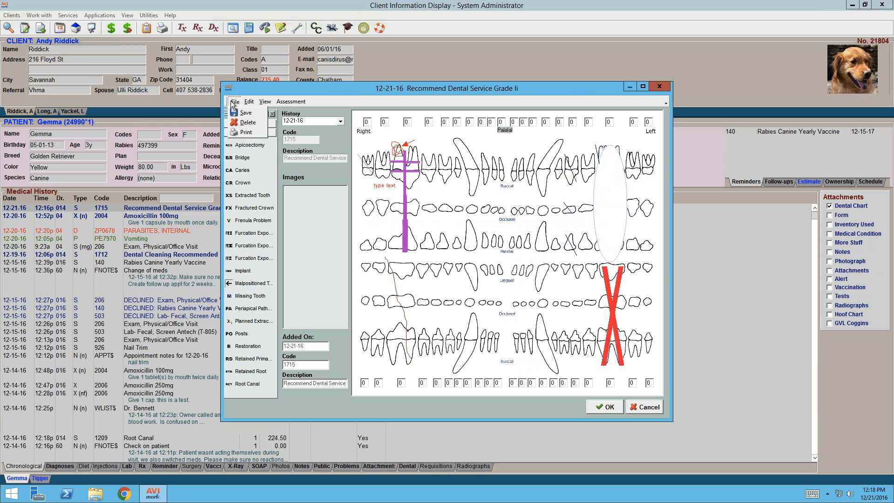
click(246, 132)
click(392, 270)
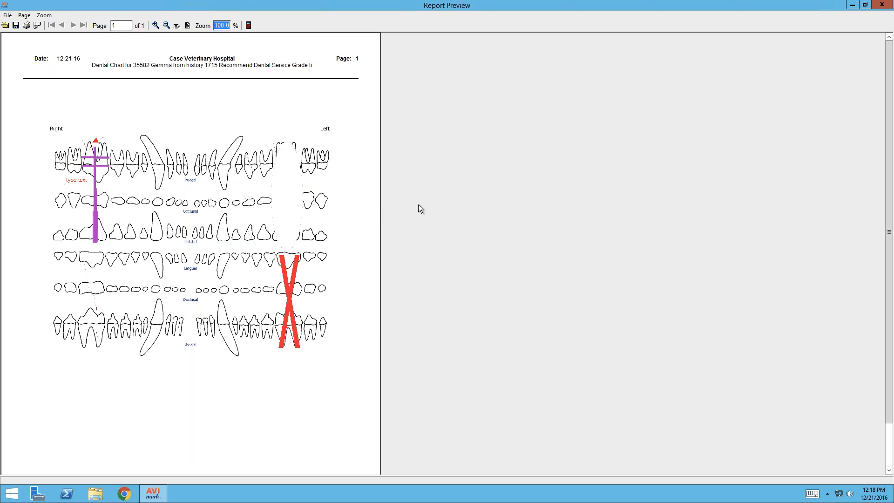
click(882, 5)
click(516, 273)
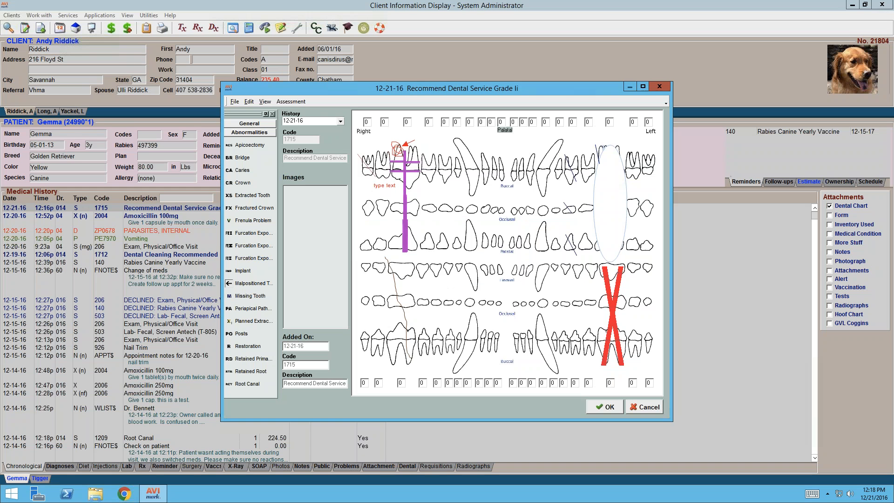
Switch the chart's history to 12-19-16, saving the changes to the current chart, and return to 12-21-16
click(298, 124)
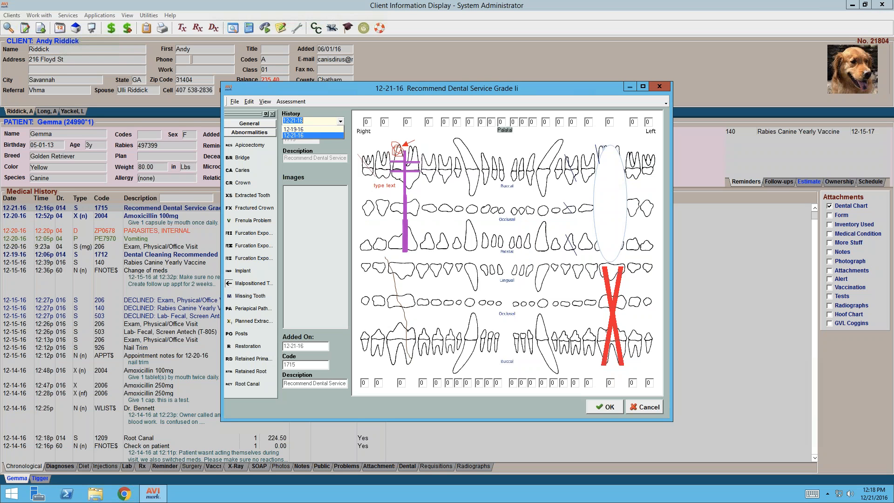
click(298, 130)
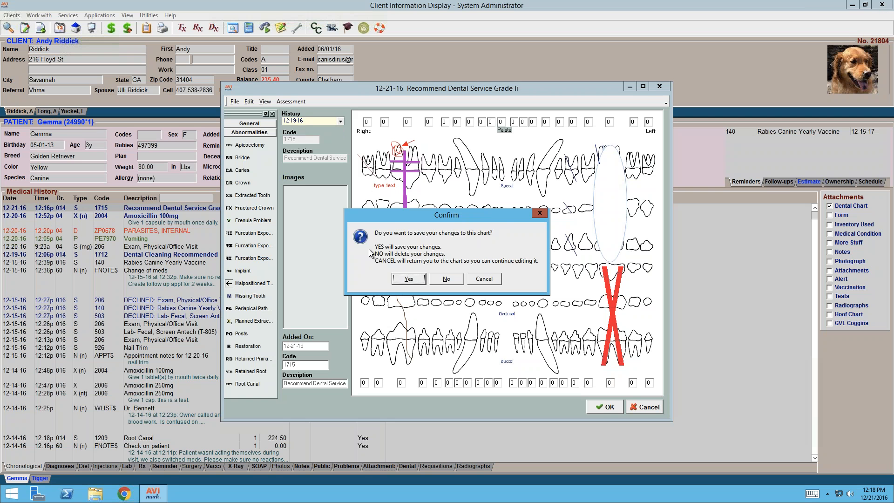
click(399, 282)
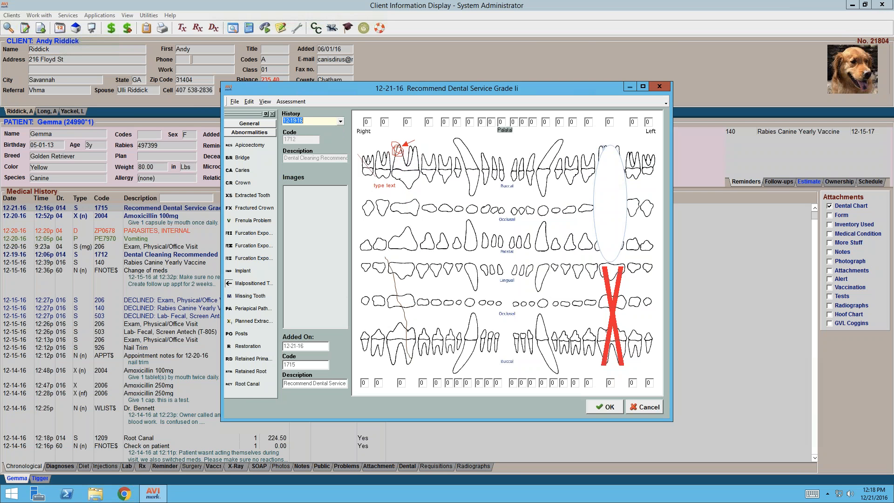
click(340, 121)
click(293, 133)
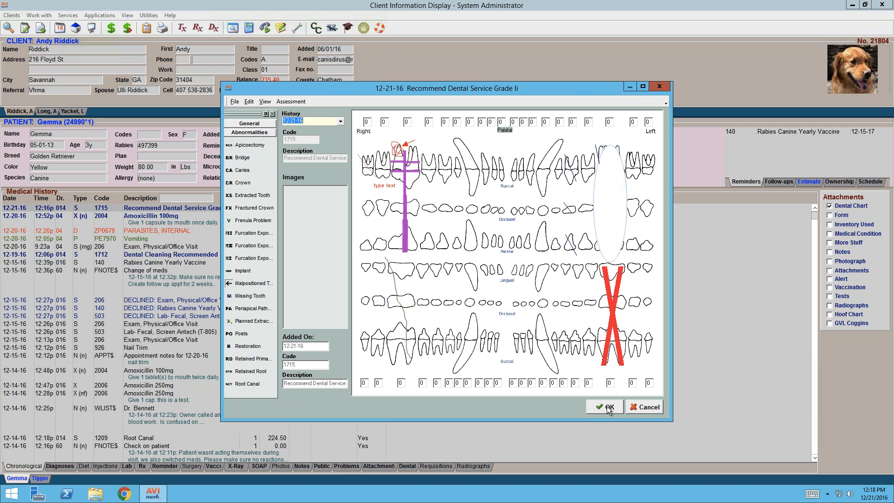
Try to select the "type text" label for deletion, and delete the stray Malpositioned Tooth arrows drawn over it
click(250, 100)
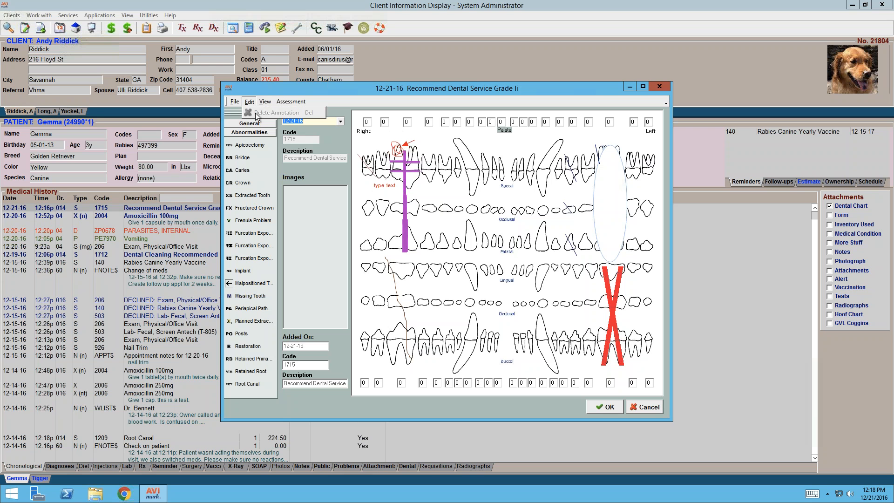
click(376, 186)
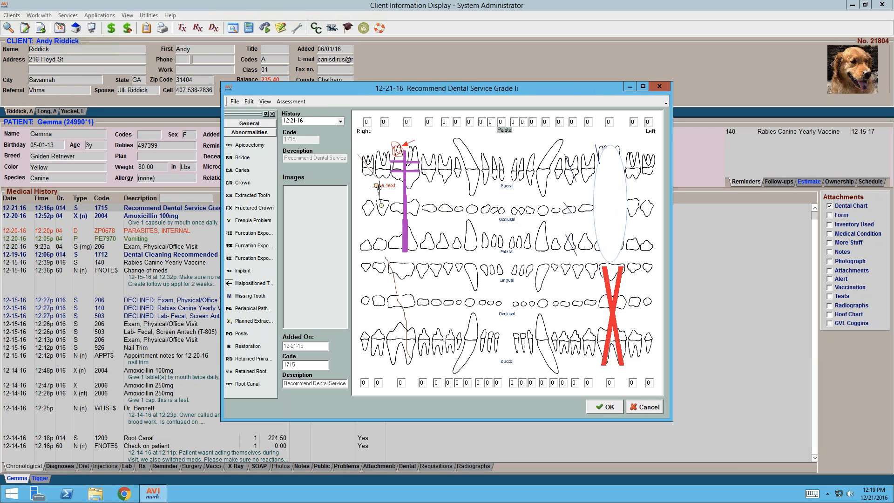
click(380, 183)
click(249, 124)
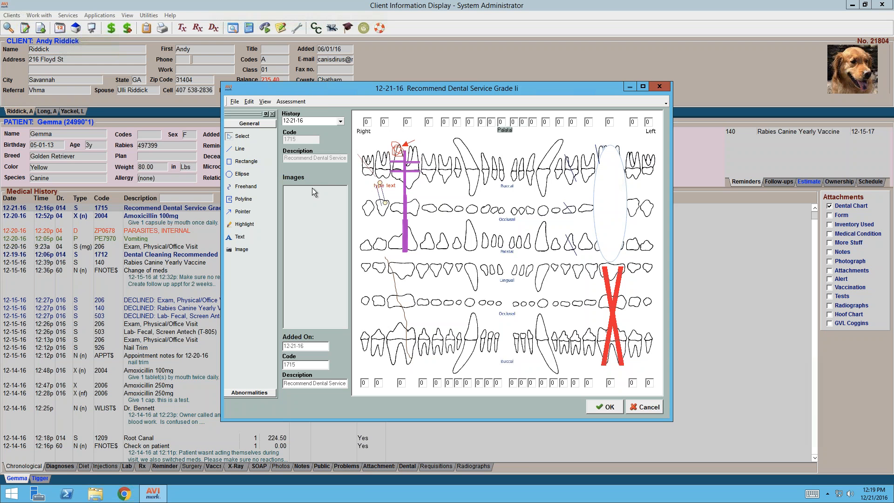
click(251, 102)
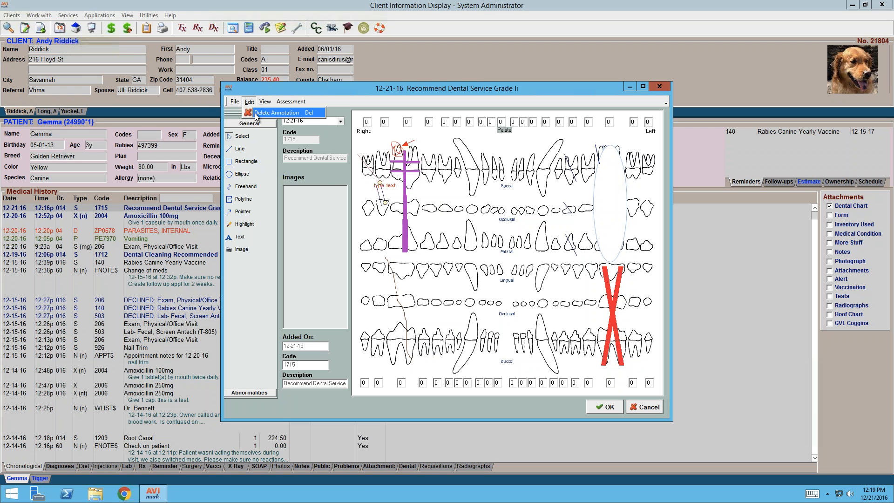
click(255, 113)
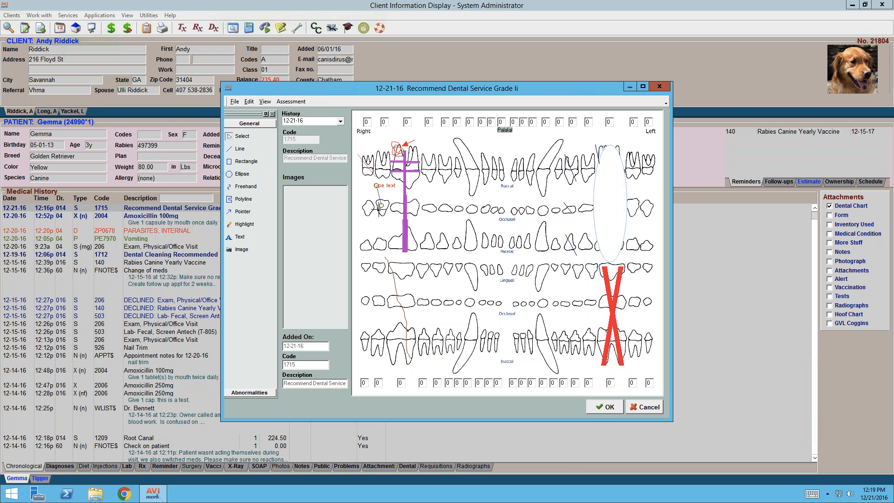
click(250, 102)
click(256, 111)
Accept the annotated dental chart and close it
click(235, 102)
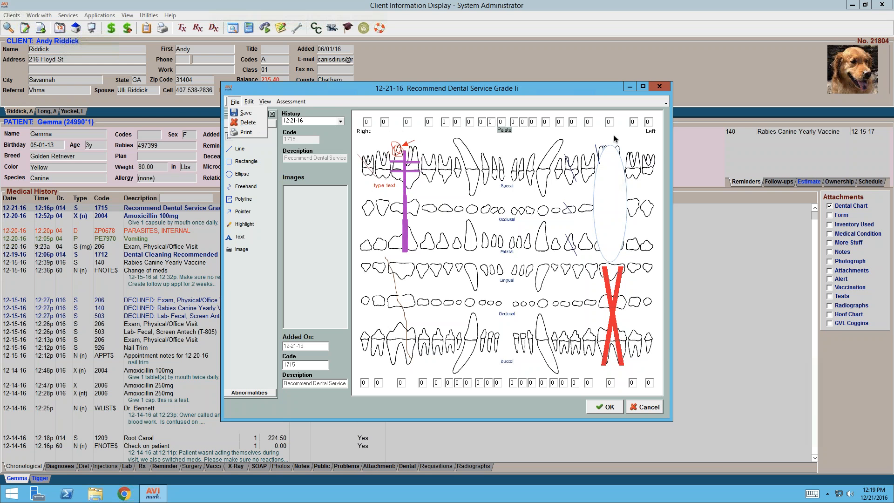
click(599, 411)
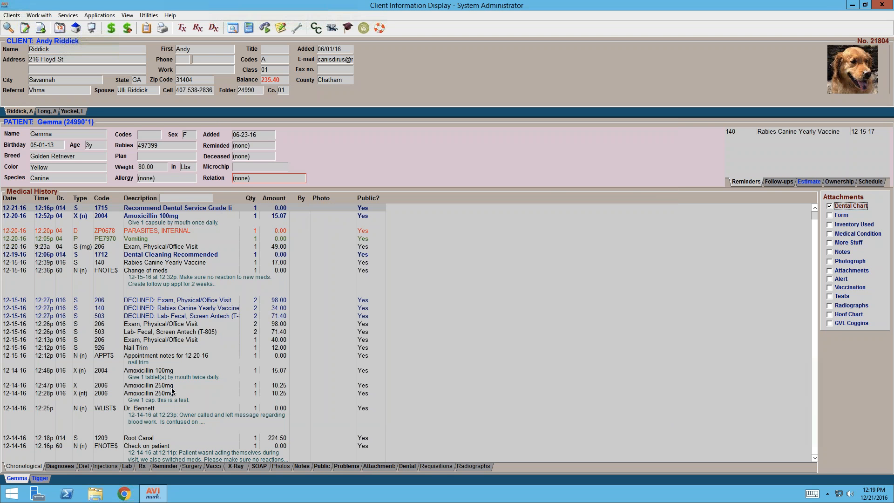
View only the patient's dental history entries, return to the chronological history and select the Recommend Dental Service Grade Ii entry
click(409, 468)
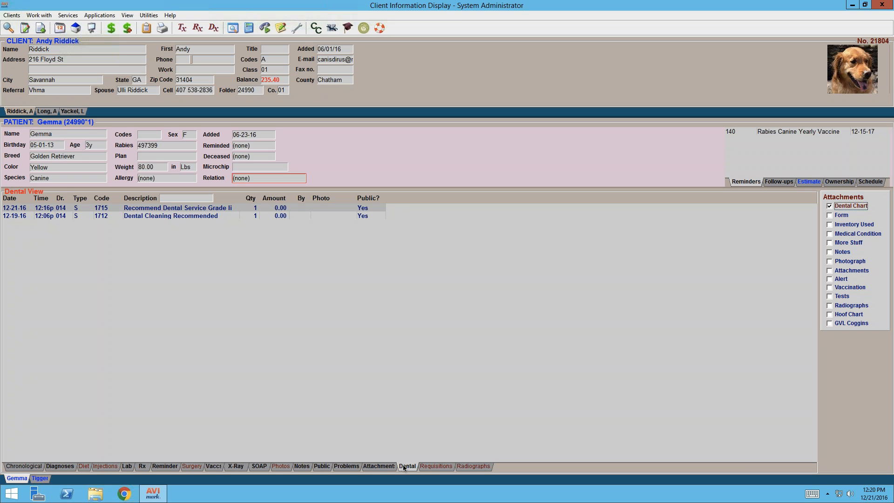
click(37, 468)
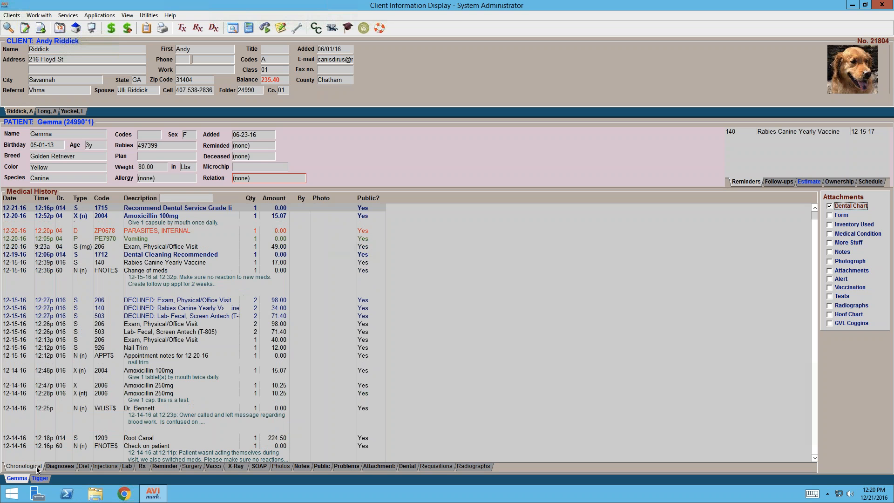
click(247, 208)
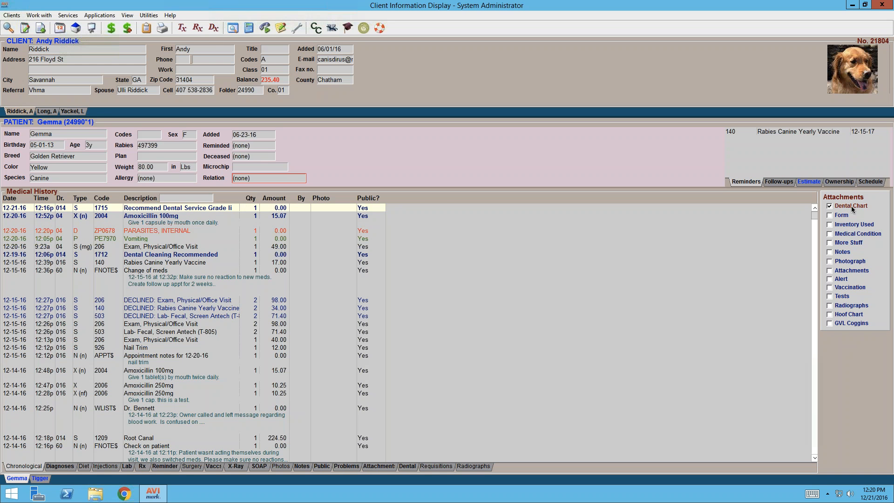
Open the Dental Service Stage Ii treatment record from the Dental category of the Treatment List
click(182, 28)
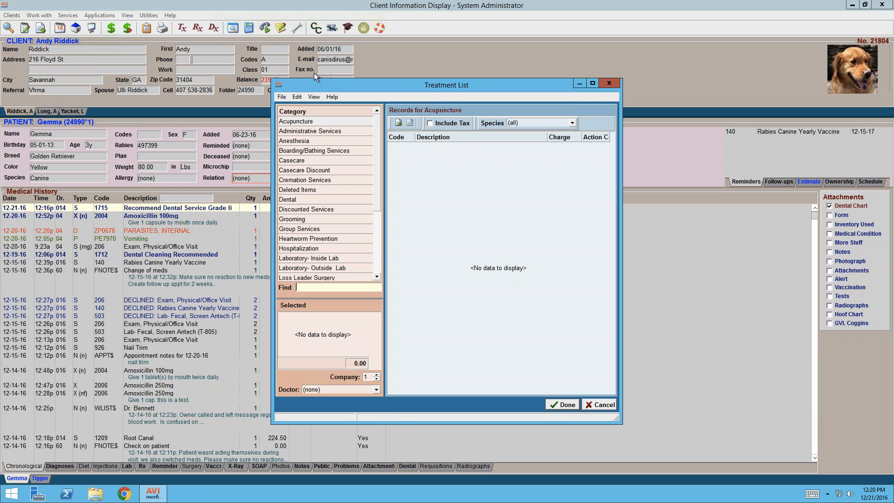
click(302, 199)
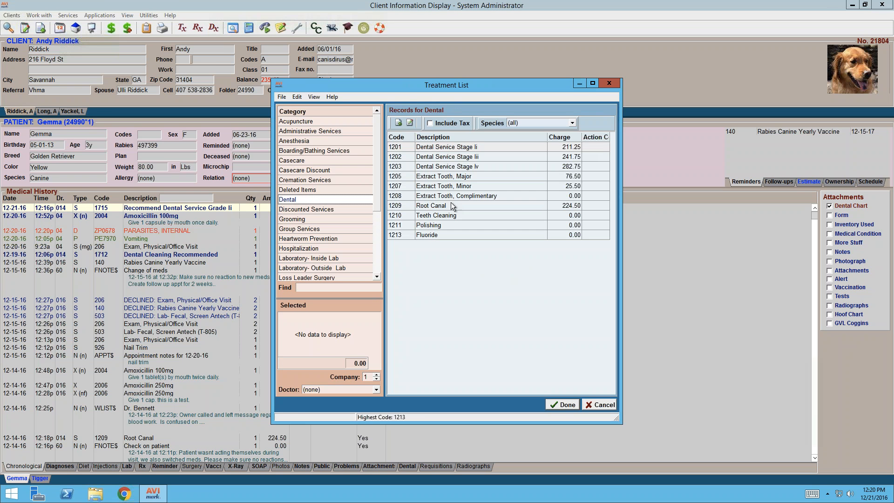
click(459, 147)
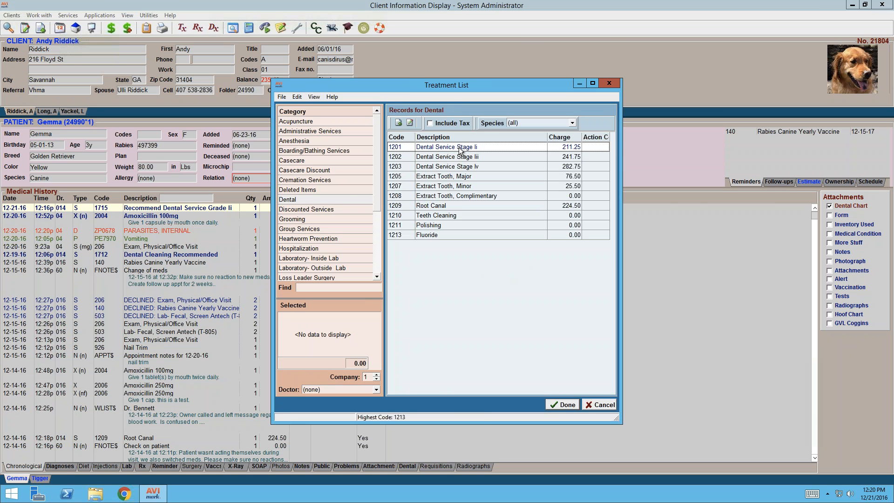
double_click(460, 148)
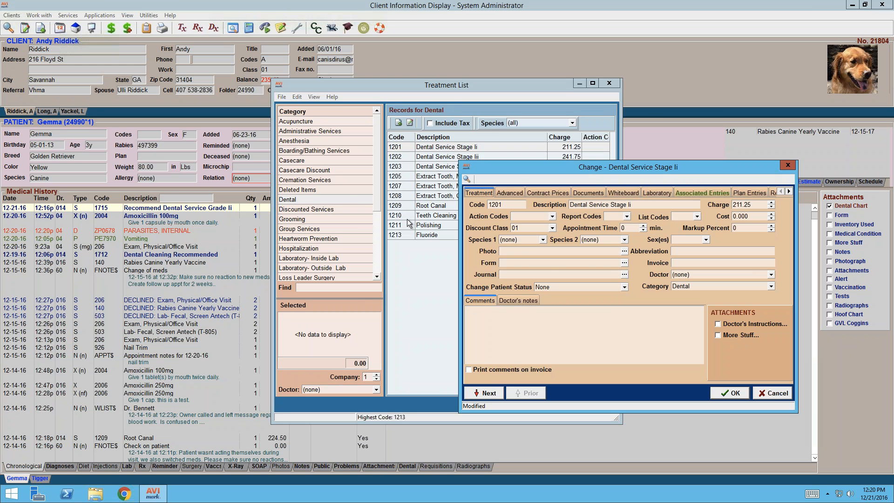
Look for the Dental Assessment action code among the treatment's action codes, and close the record and Treatment List without choosing one
click(552, 216)
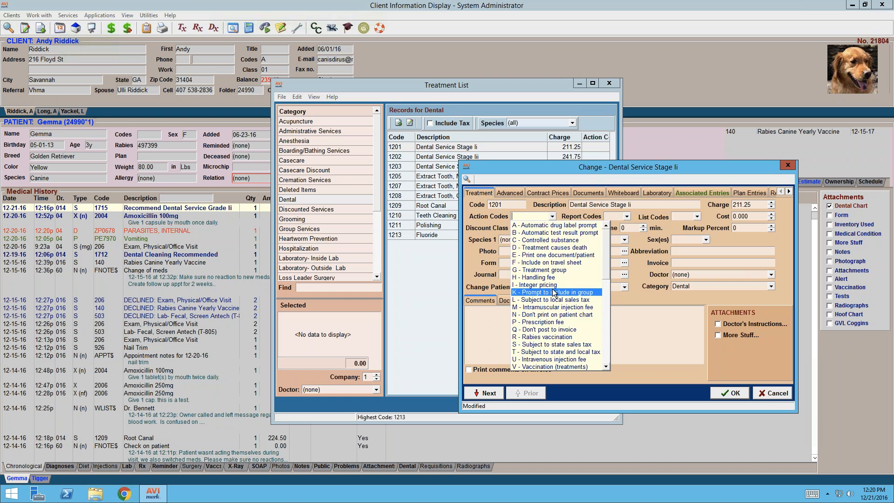
scroll(553, 298, down, 3)
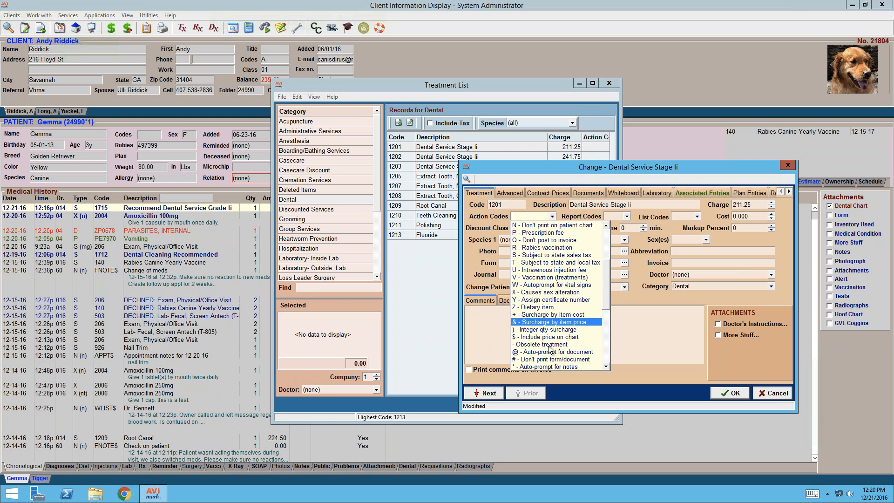
scroll(550, 349, down, 3)
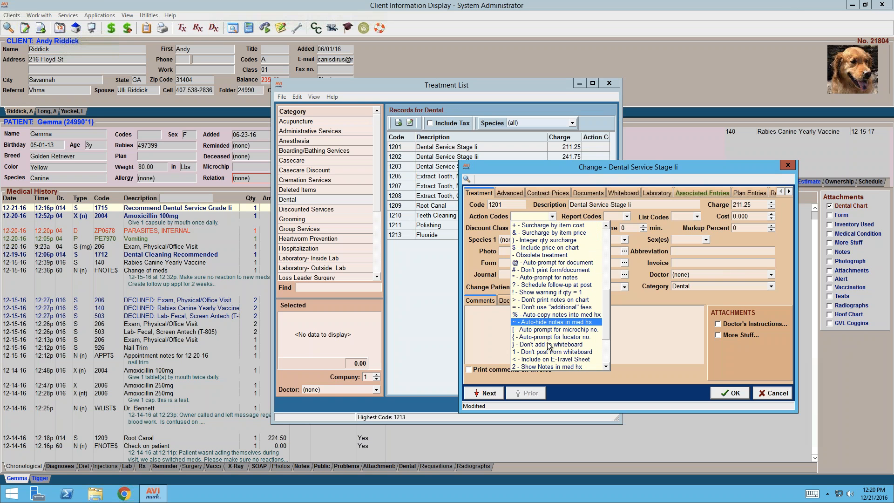
scroll(550, 347, down, 3)
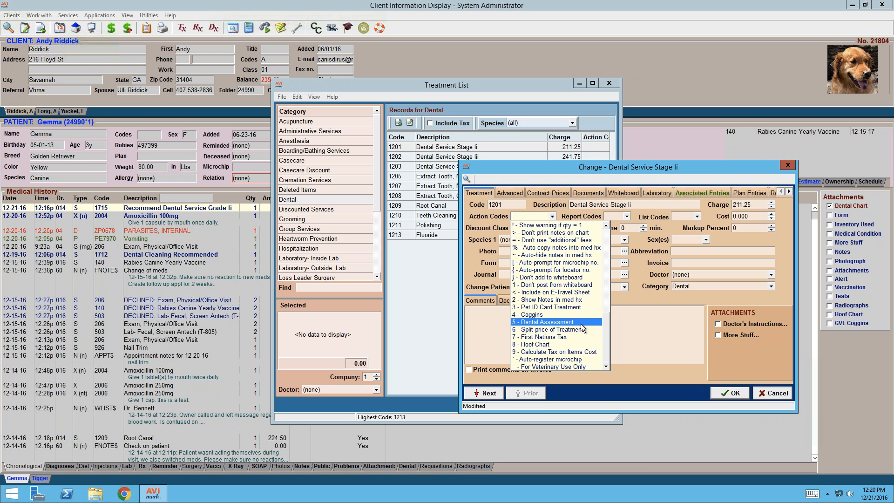
click(787, 166)
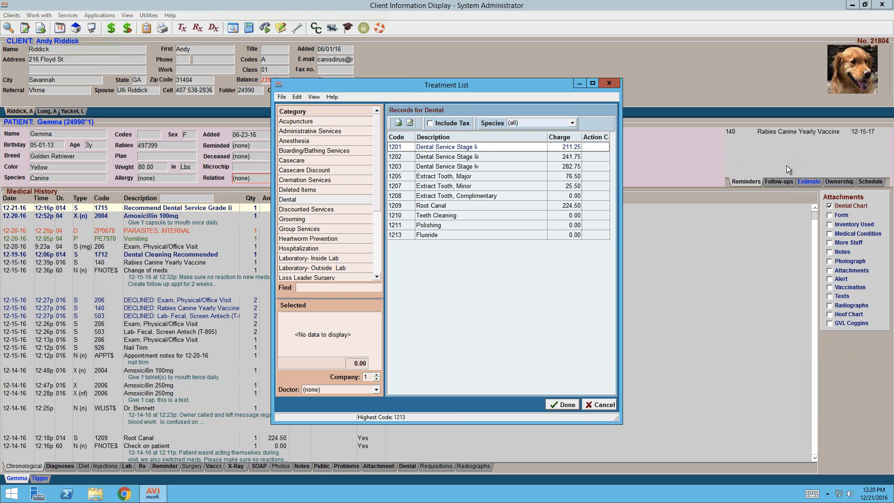
click(559, 403)
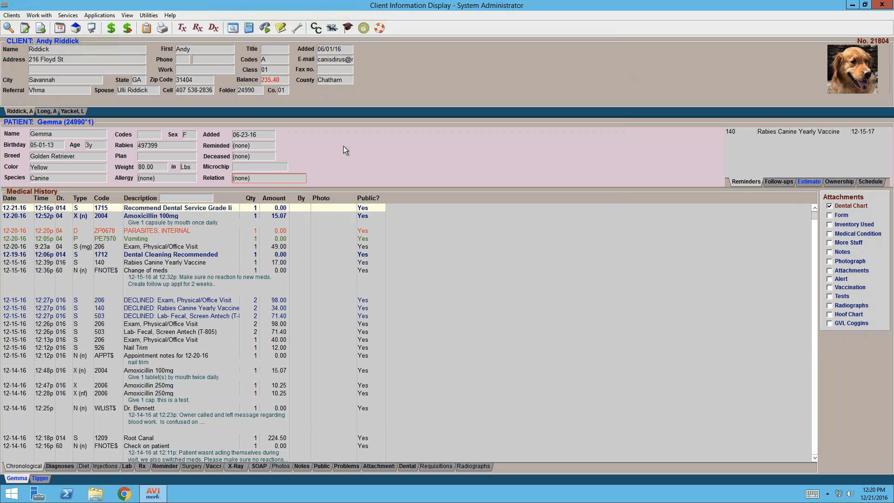
Move the focus to the client's record and open the Whiteboard
click(86, 49)
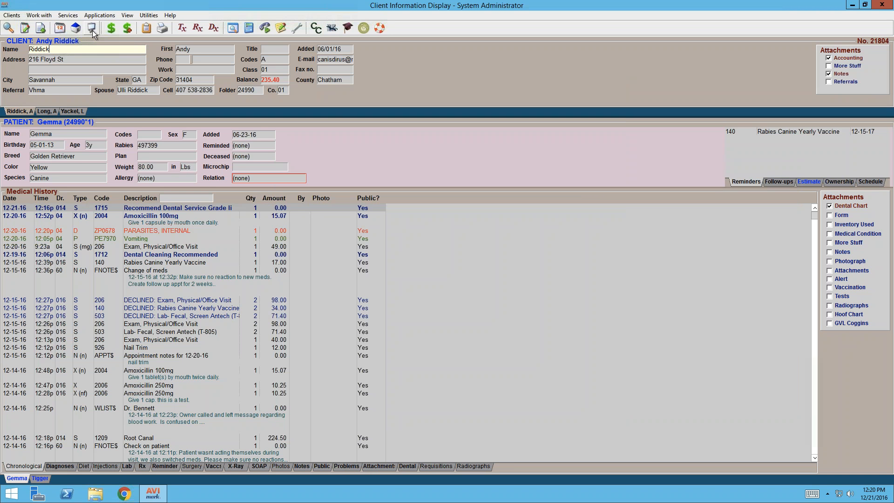
click(92, 29)
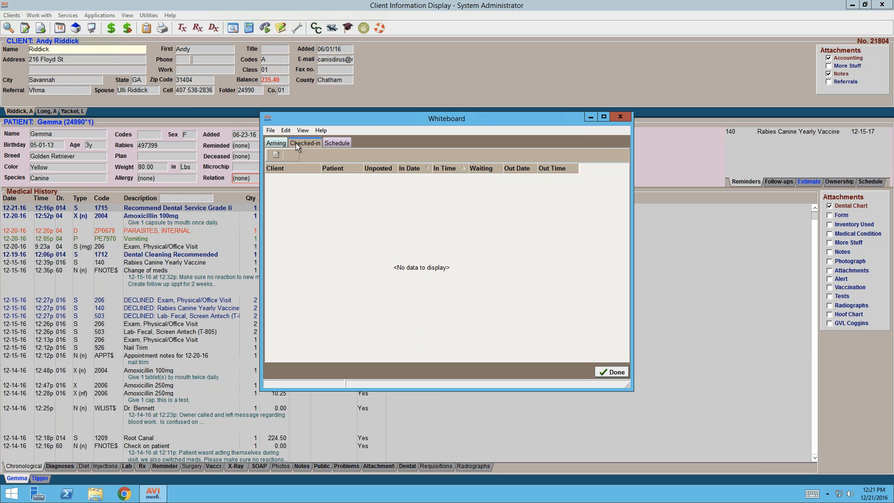
Open the arriving boarding reservations and preview their printed census limited to check-in dates from 12/21/16 to 12/21/16
click(275, 143)
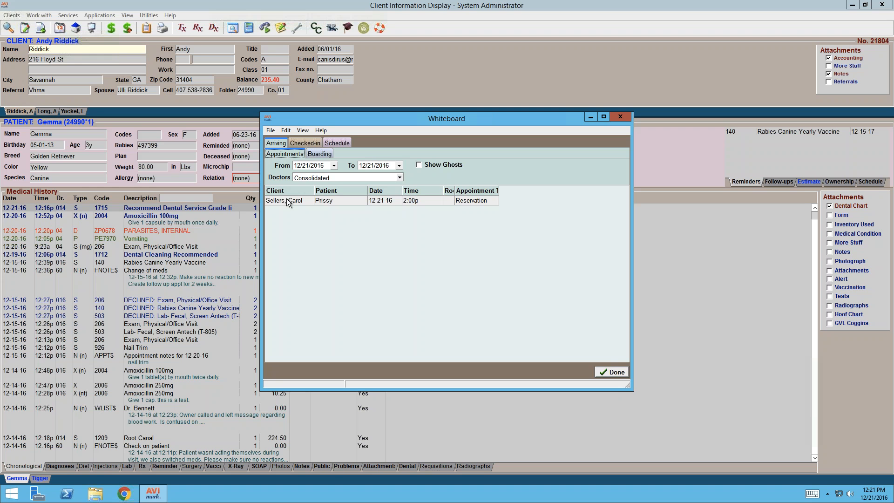
click(319, 155)
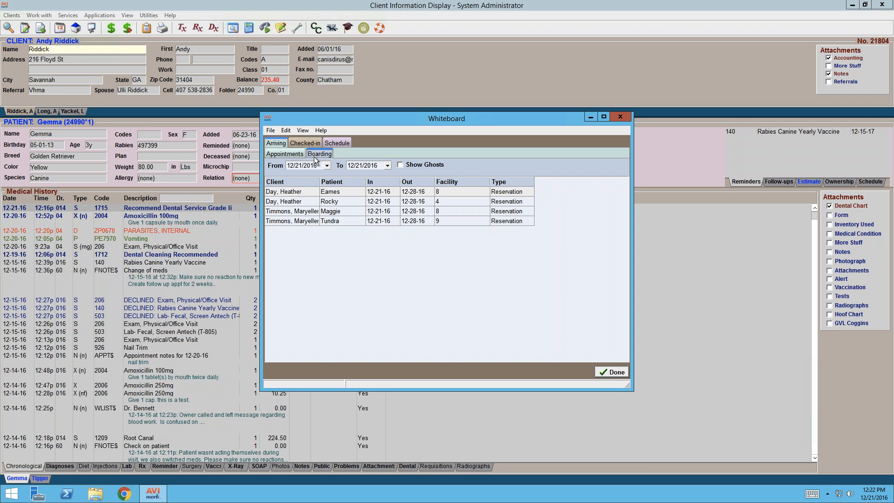
click(270, 131)
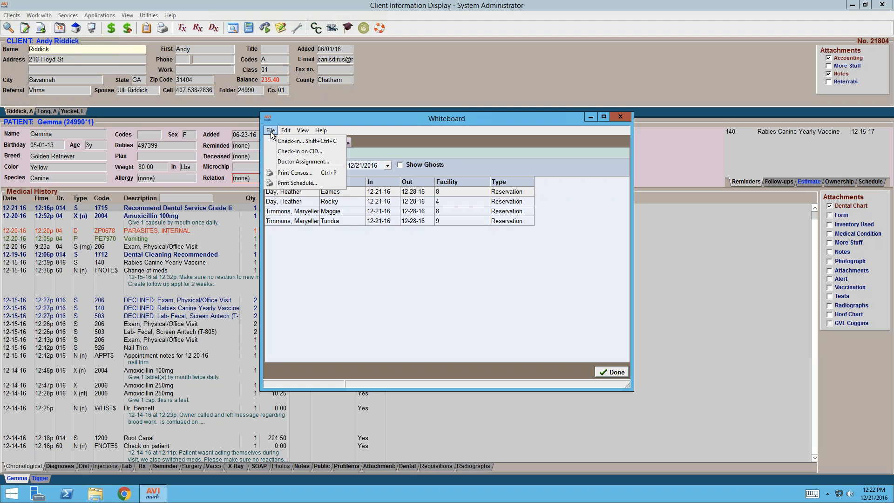
click(280, 175)
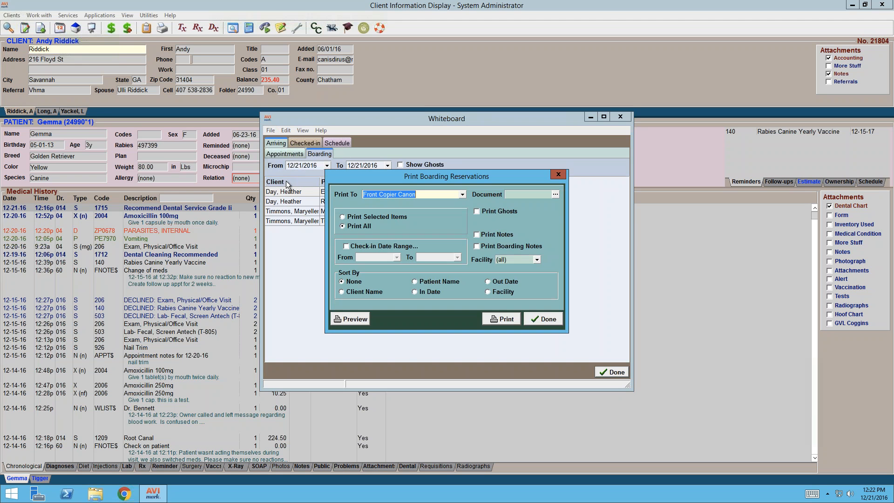
click(345, 247)
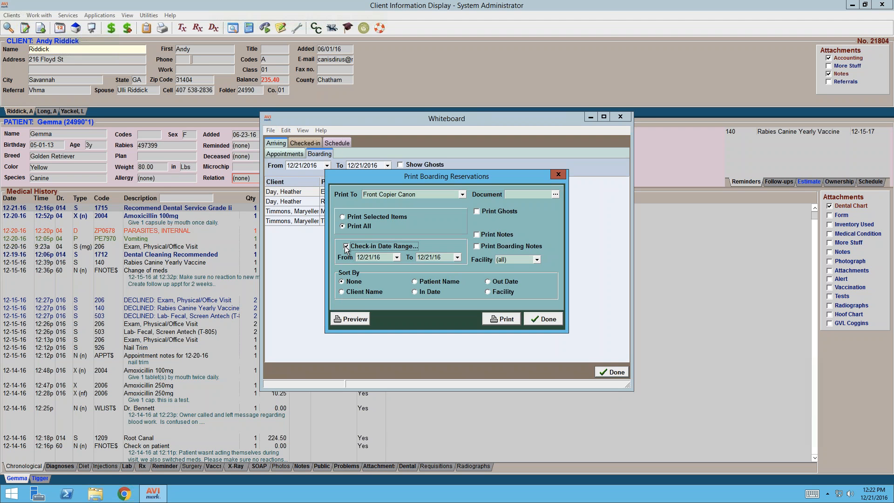
click(347, 320)
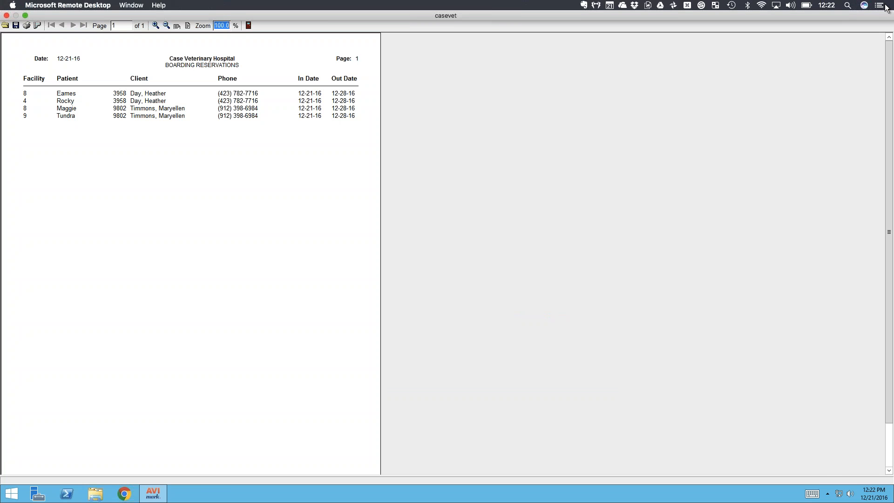
Close the report preview and leave the boarding reservations print setup without printing
click(879, 5)
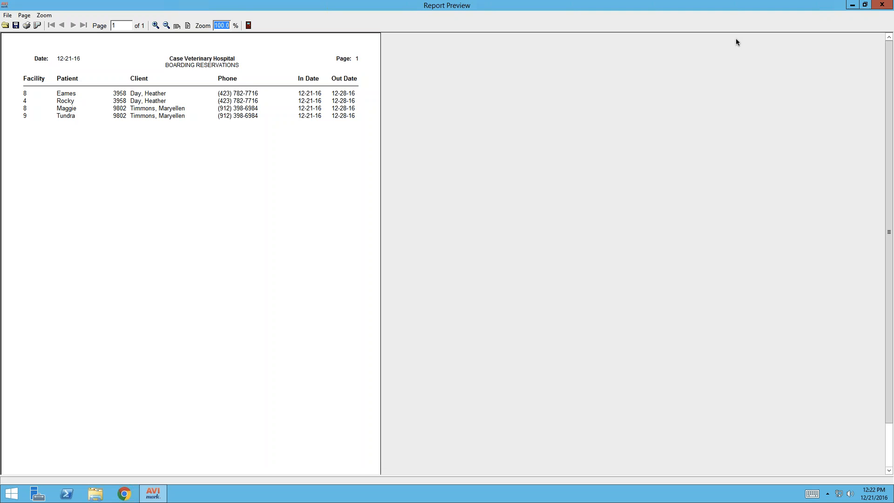
mouse_move(878, 6)
click(882, 5)
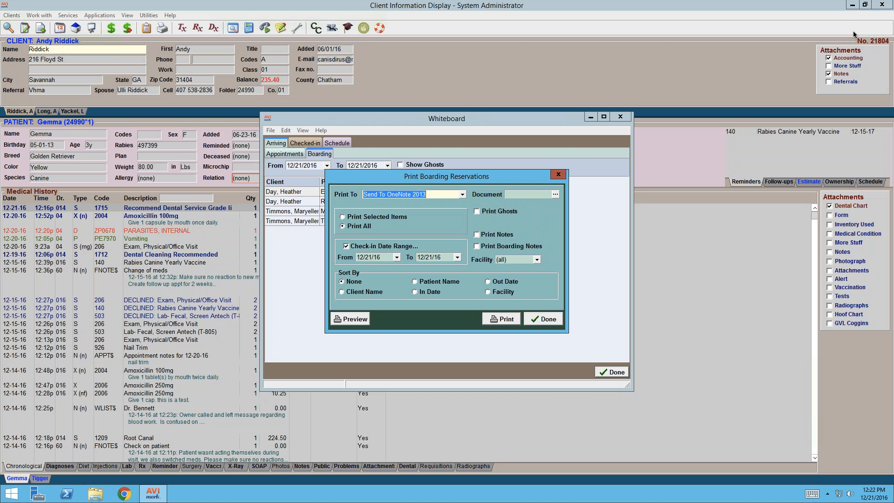
click(544, 319)
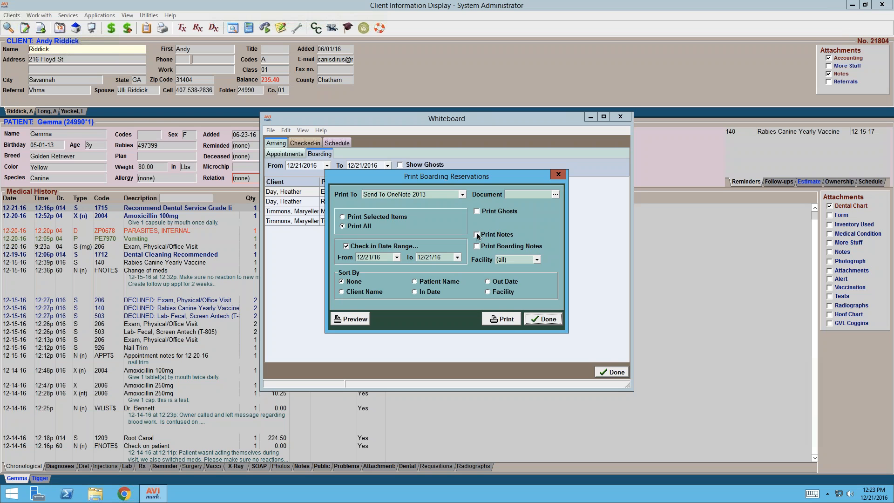
click(541, 319)
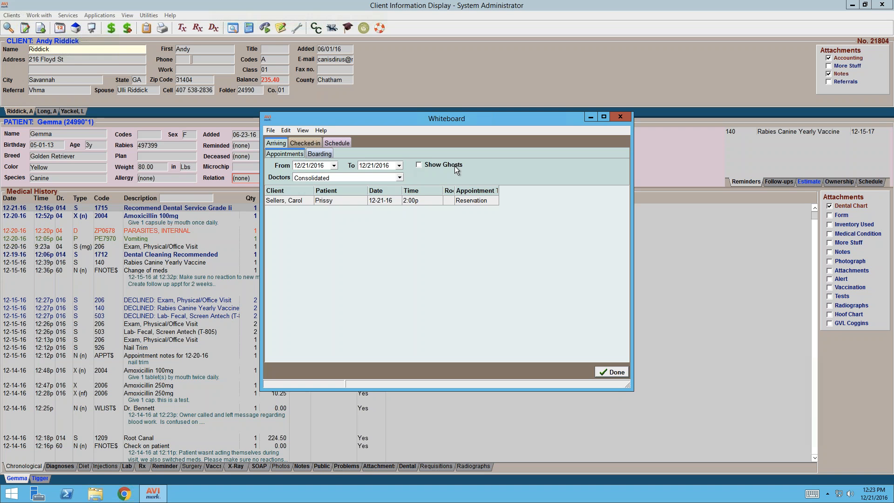
View the arriving appointments including ghosts, the checked-in patients and the schedule, and close the Whiteboard
click(419, 165)
click(311, 144)
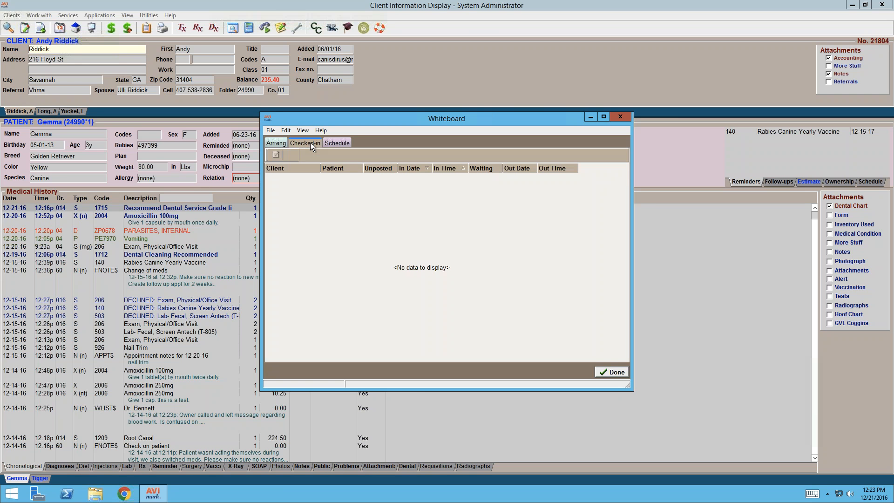
click(339, 143)
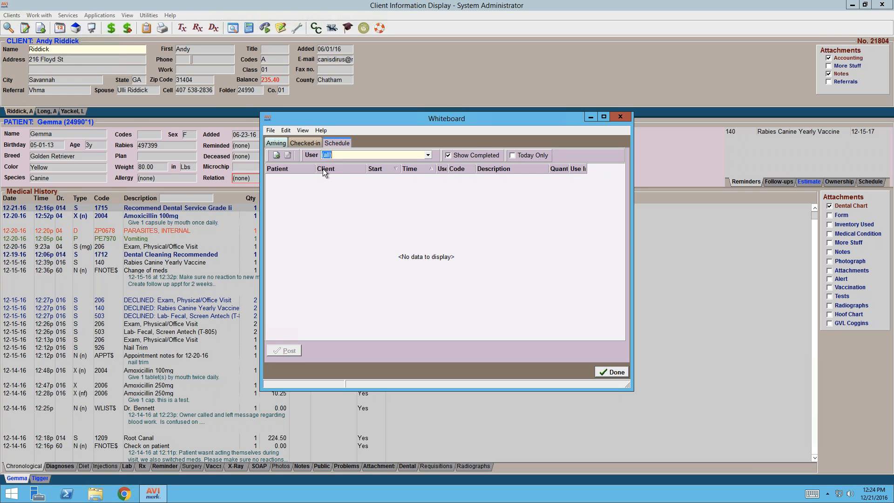
click(611, 372)
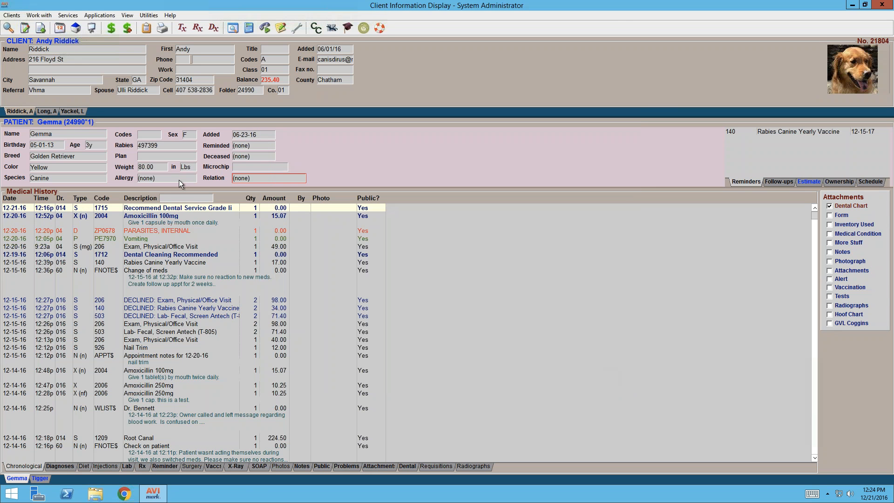
Check the patient Gemma in to the Whiteboard from her record, declining to record unposted medical history as completed tasks
click(171, 156)
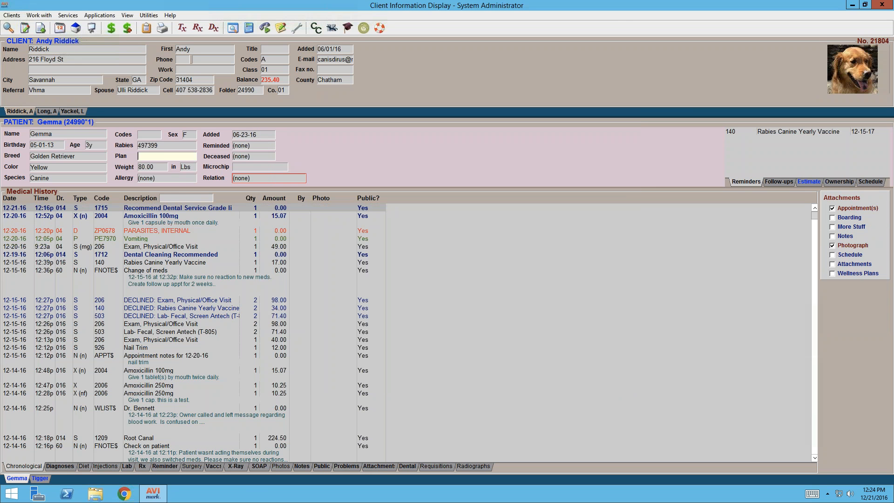
right_click(162, 157)
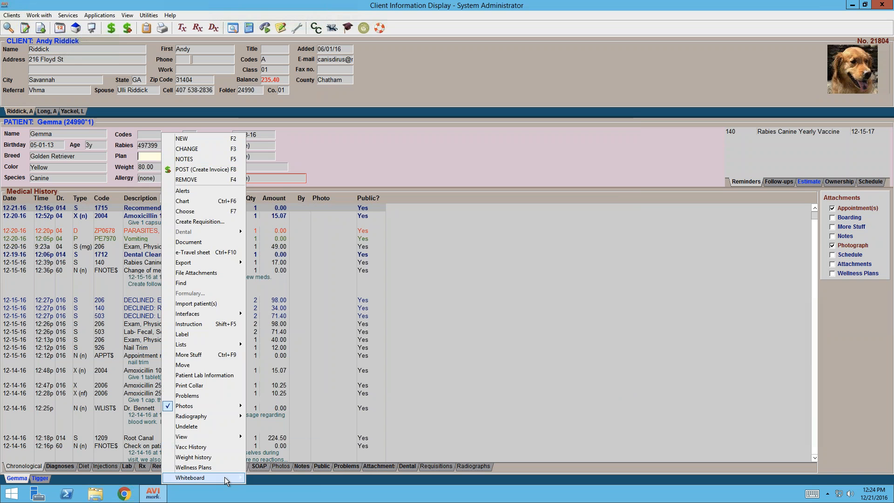
mouse_move(225, 477)
click(264, 457)
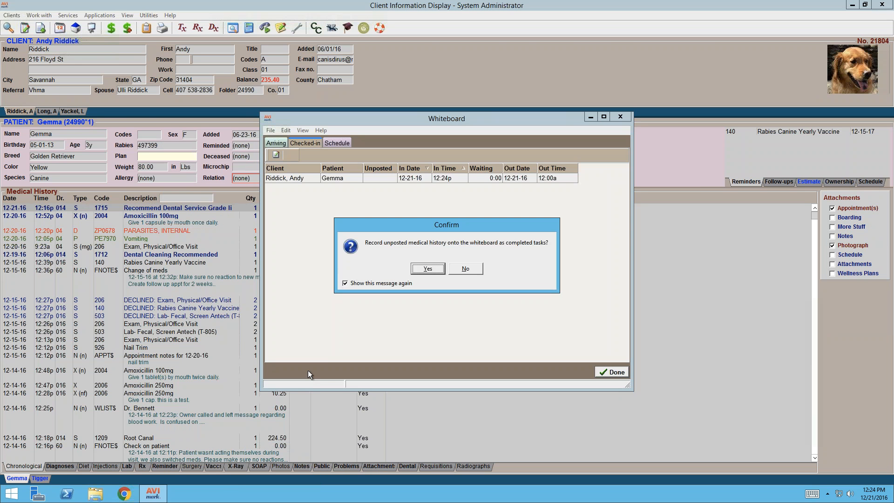
click(466, 269)
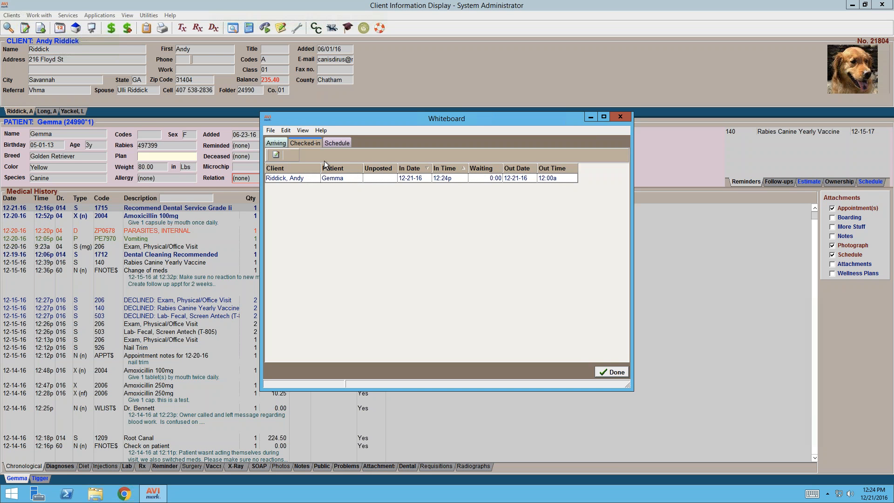
Start a new Whiteboard schedule activity for Gemma and choose the Fluids Subcutaneous treatment, code 810
click(337, 144)
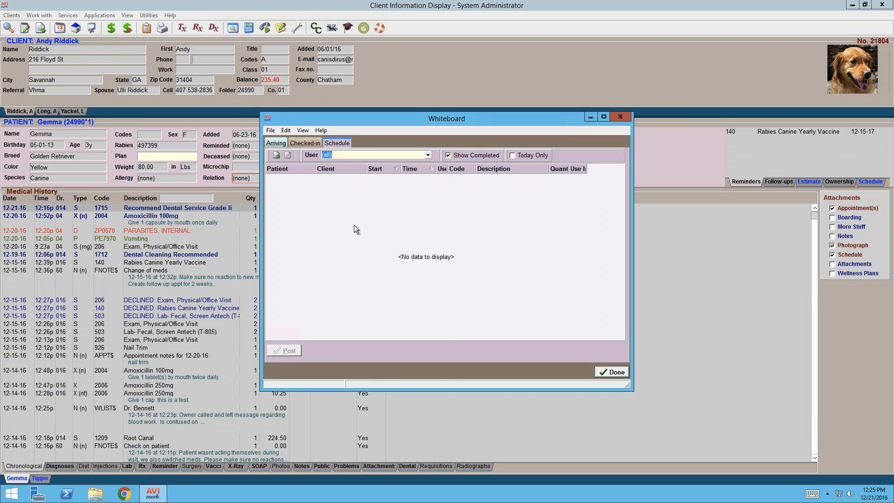
right_click(354, 211)
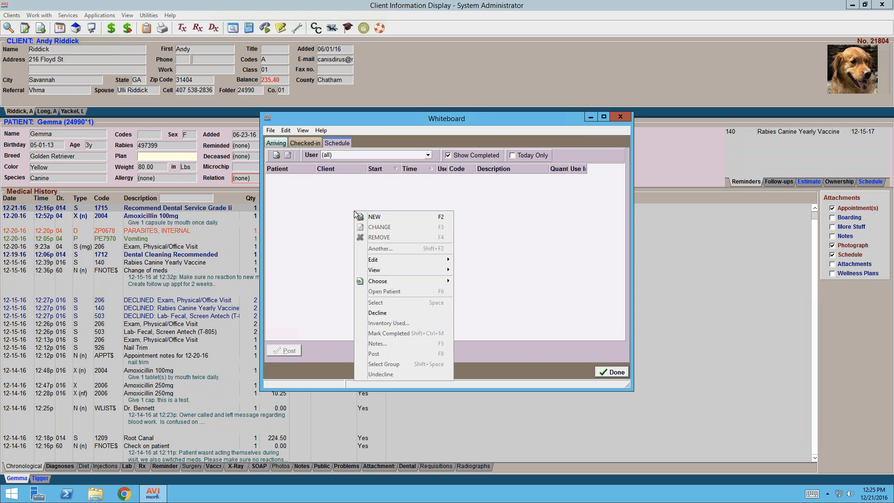
click(385, 217)
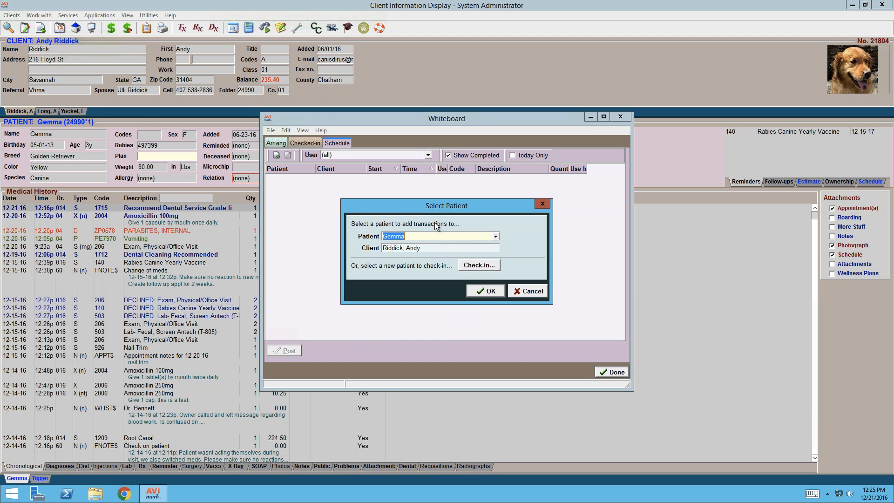
click(496, 236)
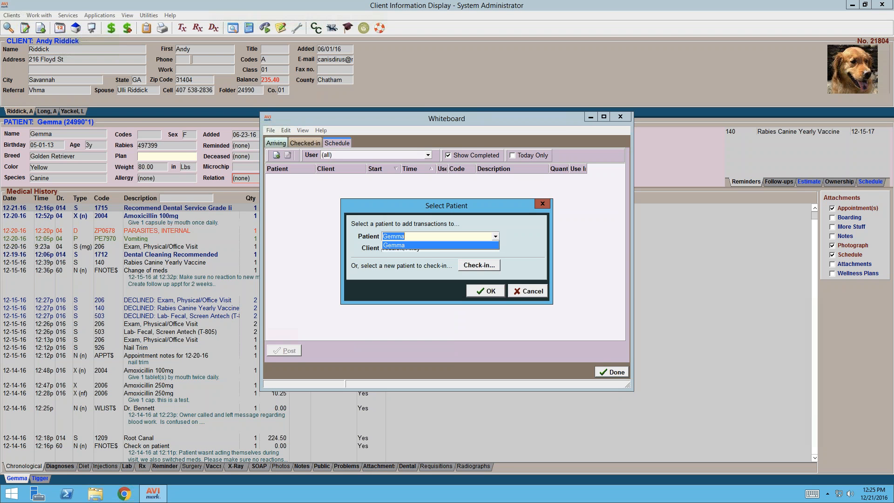
click(418, 244)
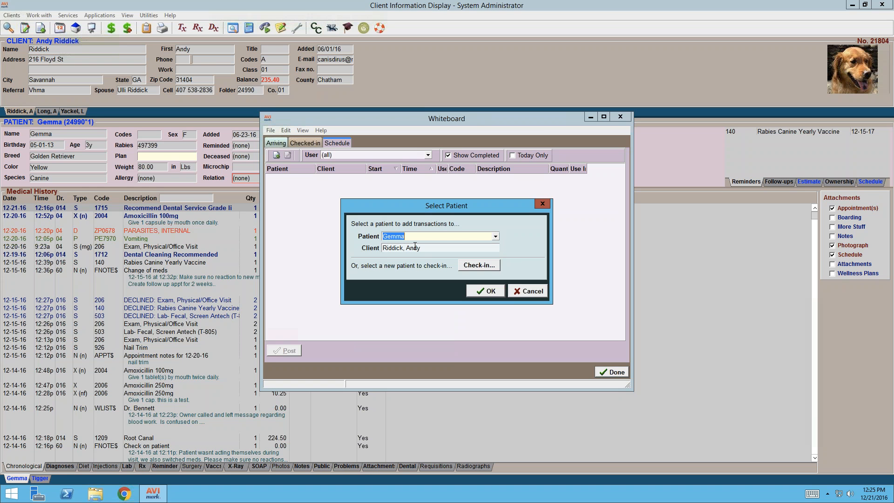
click(482, 290)
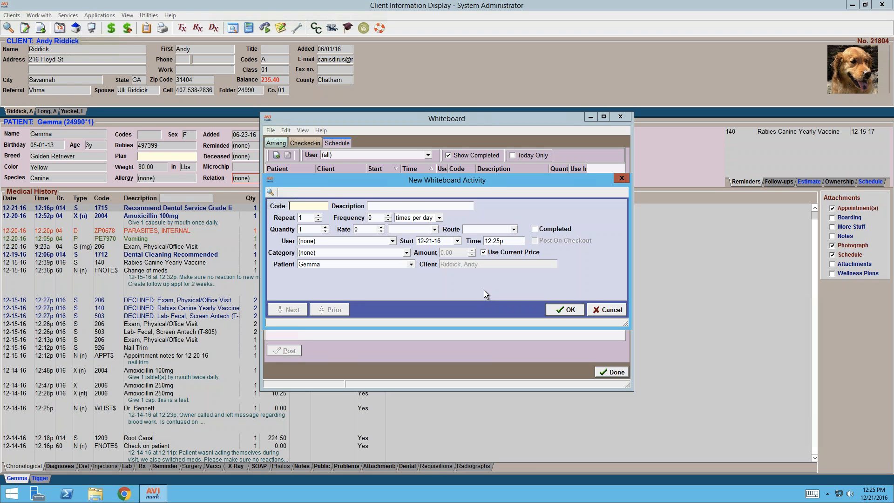
key(Tab)
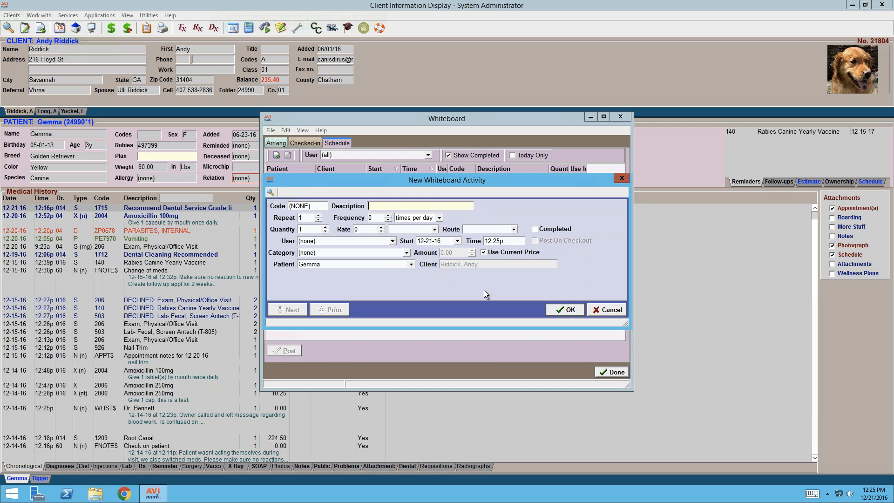
text(flui)
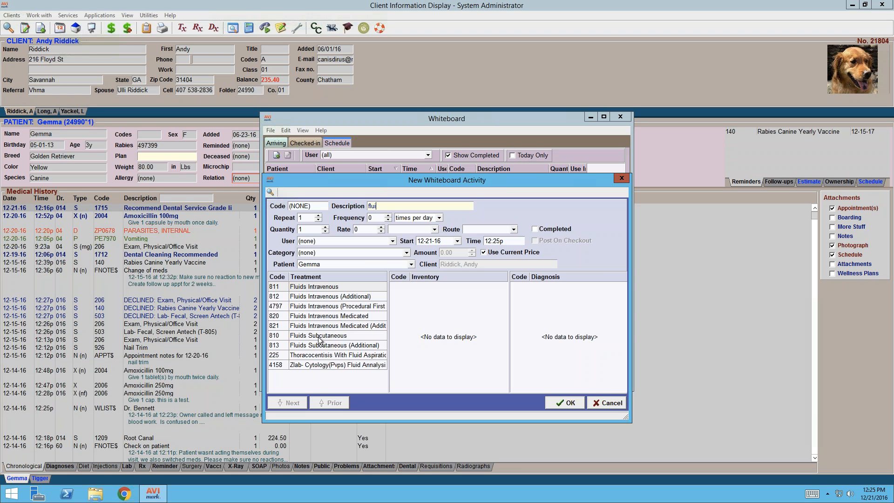
double_click(353, 340)
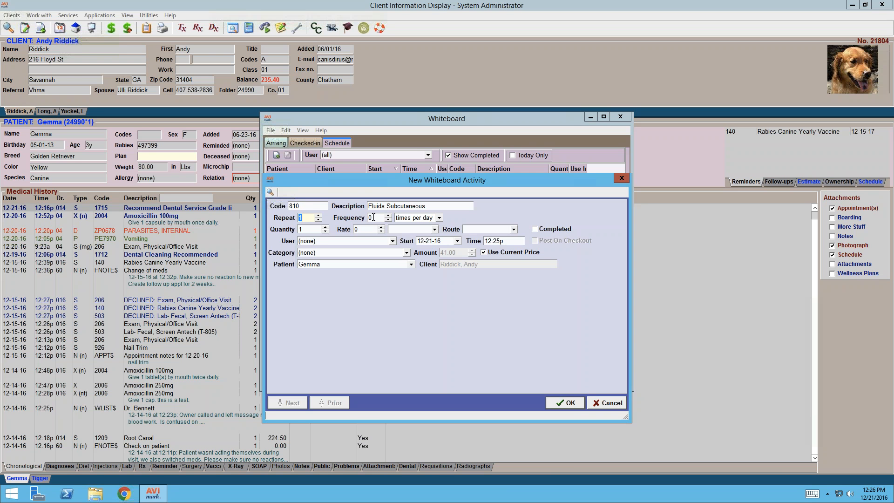
Set the activity to frequency 2 times per day and repeat 4, save it with the pre-defined dosage times, and close the blank follow-on entry
click(374, 217)
text(2)
click(306, 217)
key(BackSpace)
text(4)
click(345, 241)
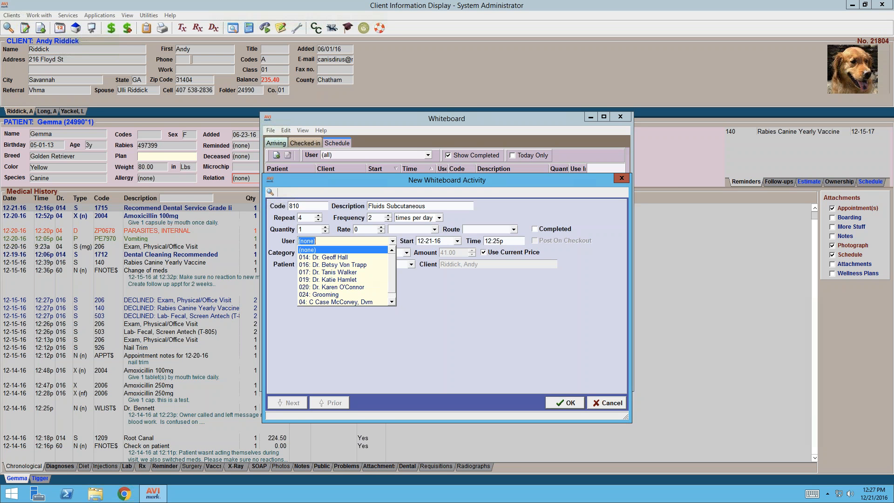
click(516, 206)
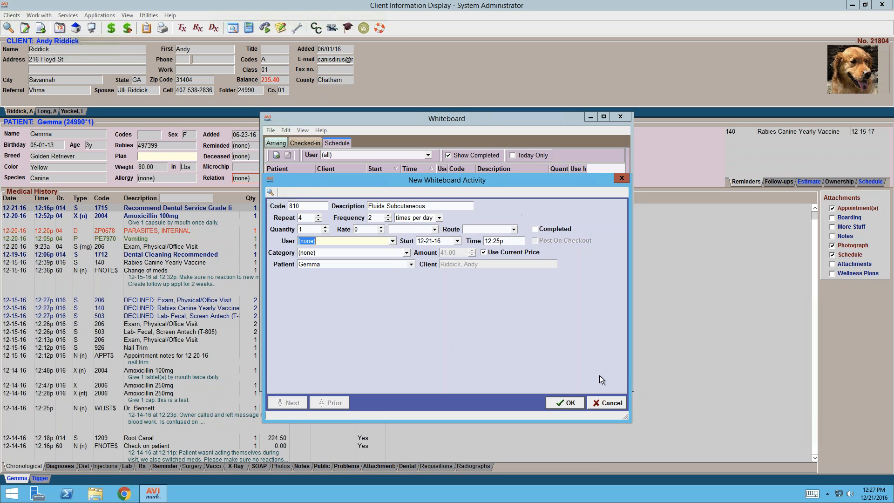
click(565, 404)
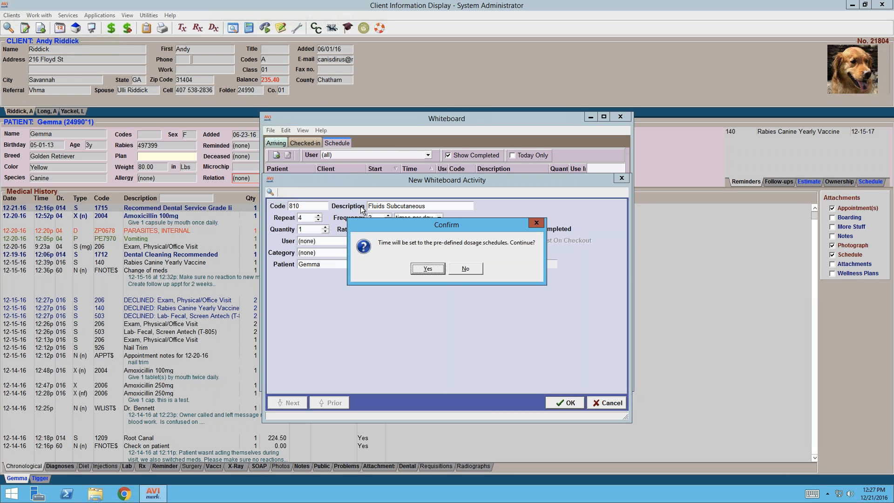
click(426, 271)
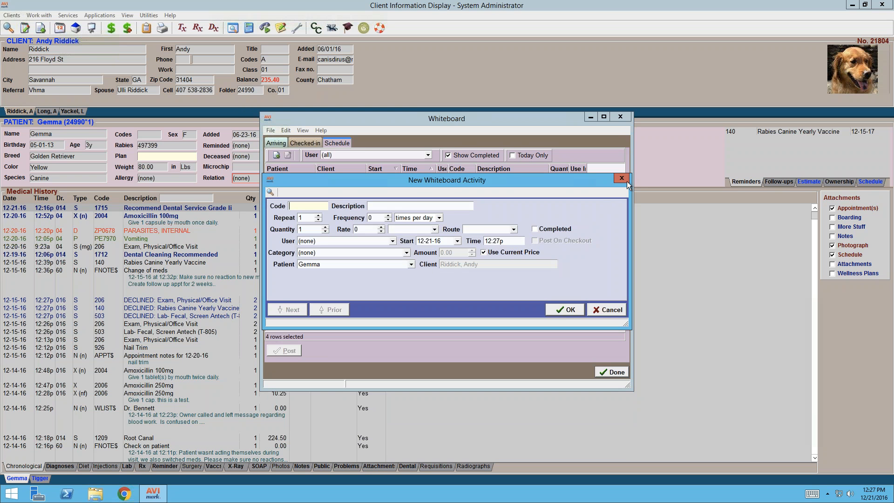
click(627, 181)
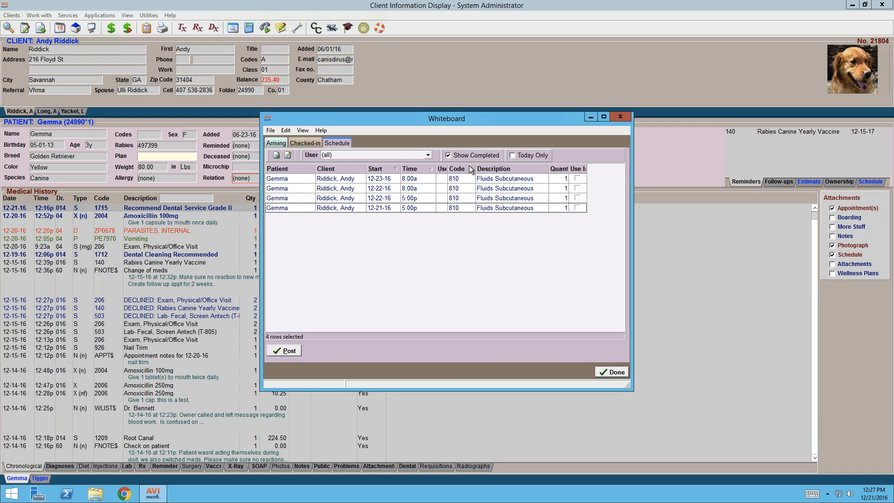
Widen the schedule's User column and review the dates and times of the Fluids Subcutaneous entries
drag(448, 169, 452, 169)
click(423, 209)
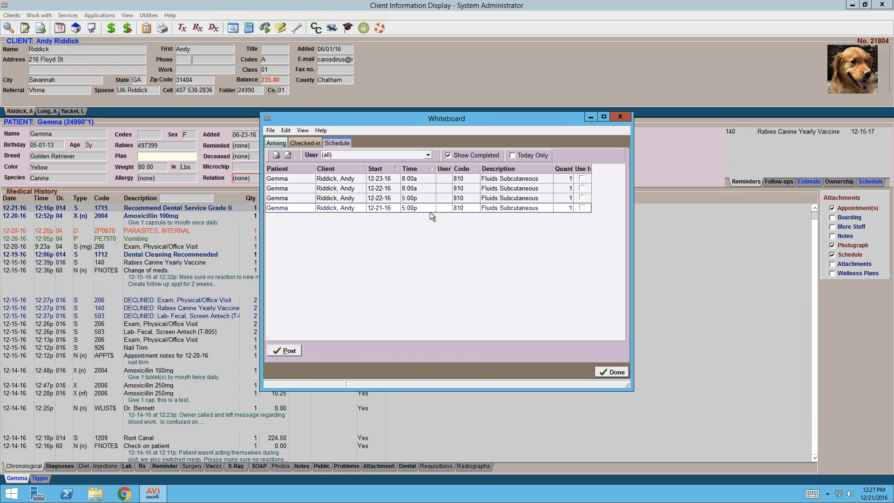
click(420, 190)
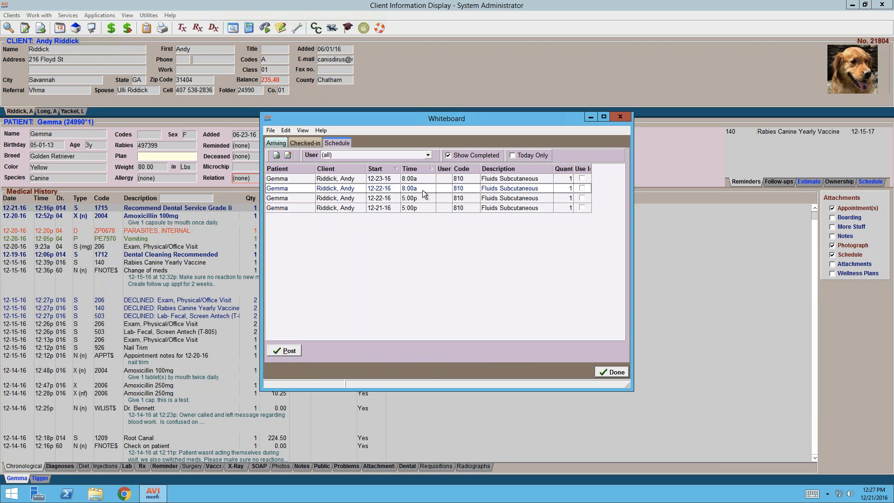
click(414, 199)
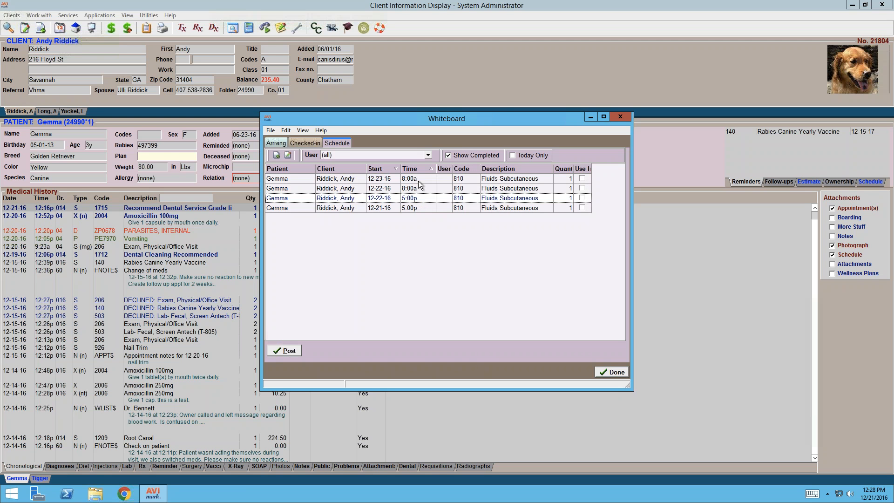
click(418, 180)
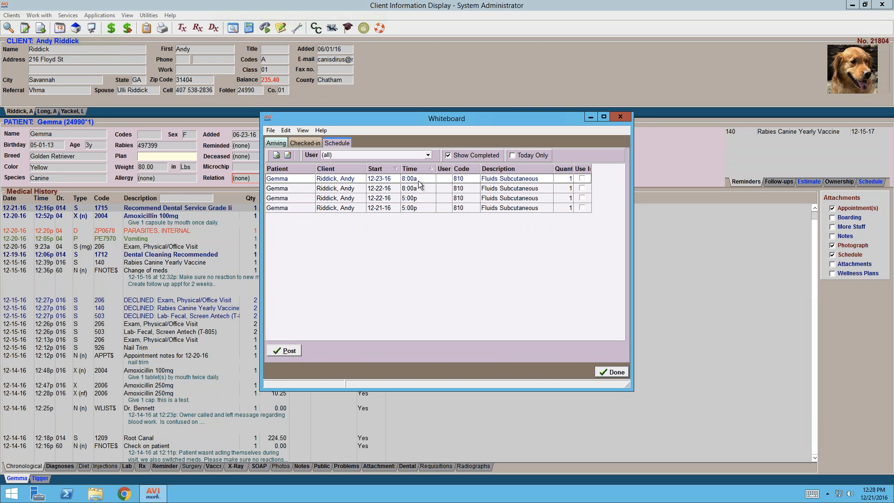
Change the time of the 12-21-16 Fluids Subcutaneous activity to 12p and save it
key(Down)
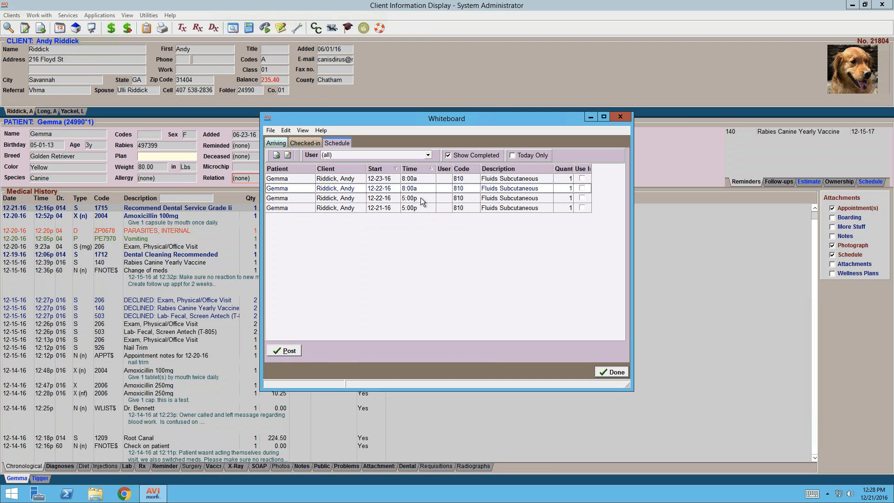
click(418, 202)
click(419, 188)
click(431, 209)
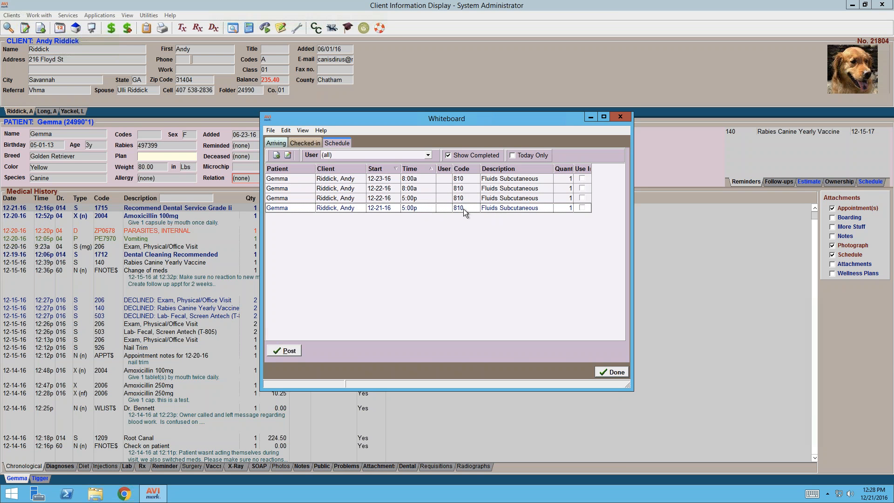
double_click(428, 207)
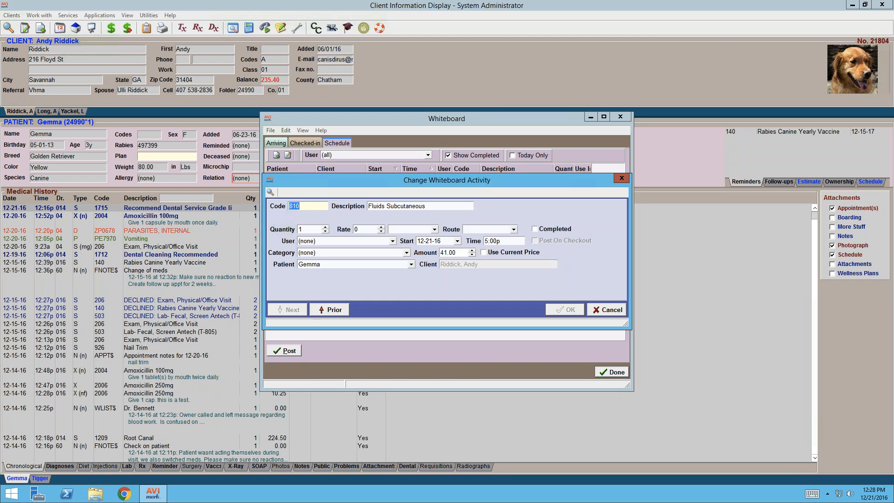
double_click(494, 241)
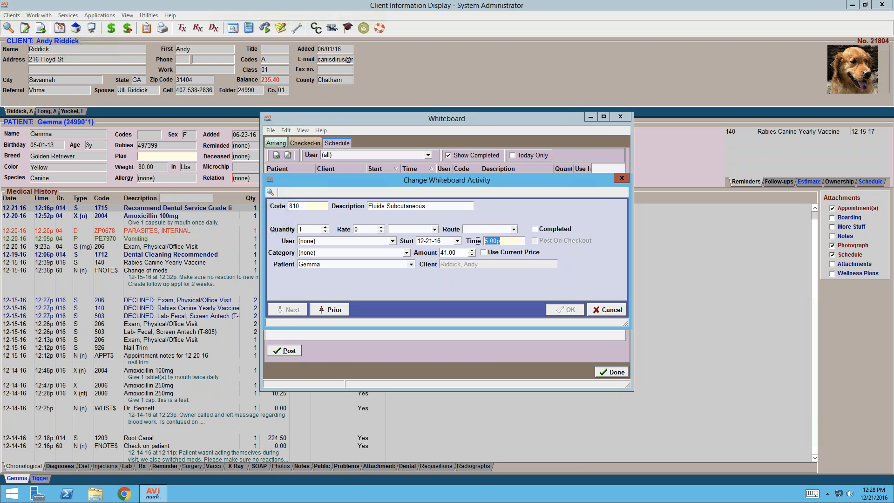
text(12p)
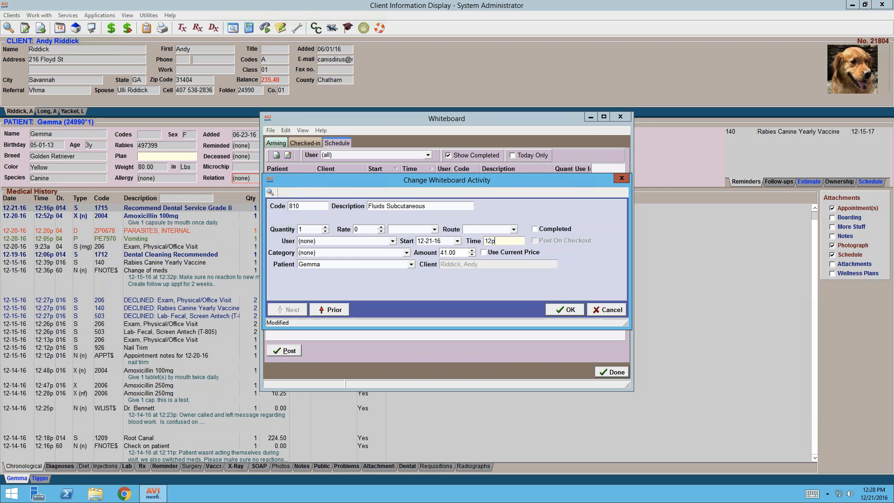
click(574, 312)
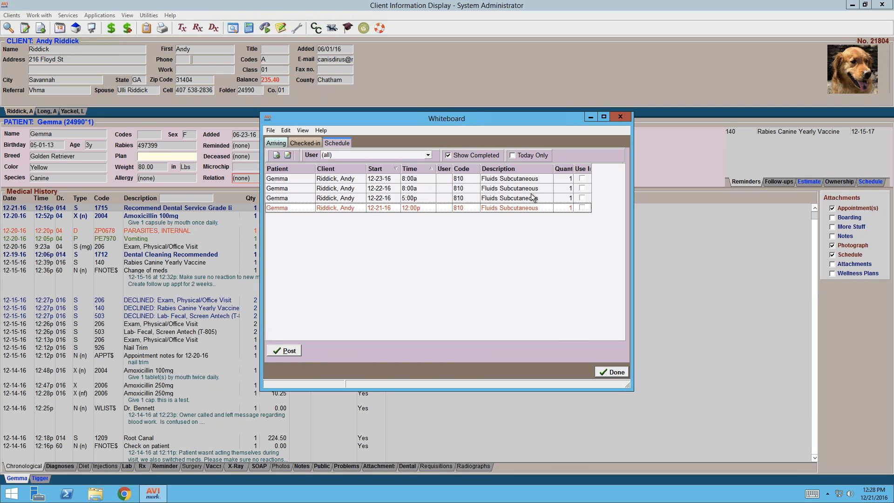
Post the 12-21-16 Fluids Subcutaneous activity from the Whiteboard schedule to the patient's medical history
click(547, 197)
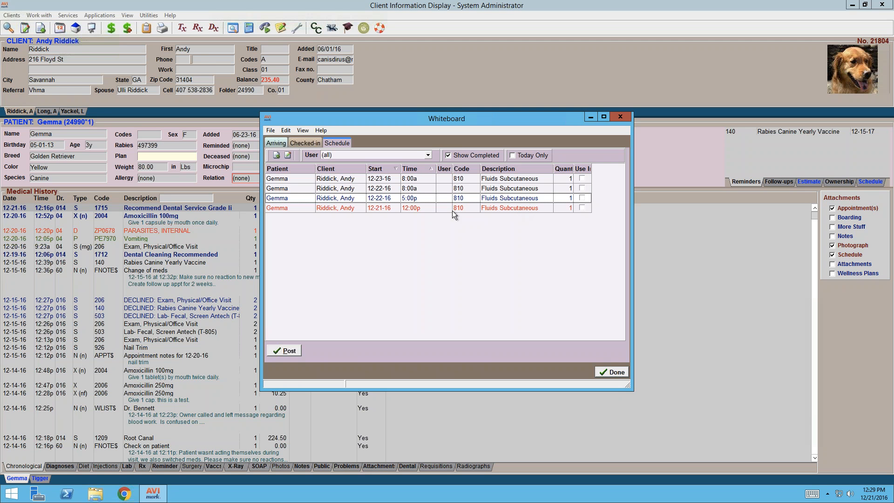
click(433, 210)
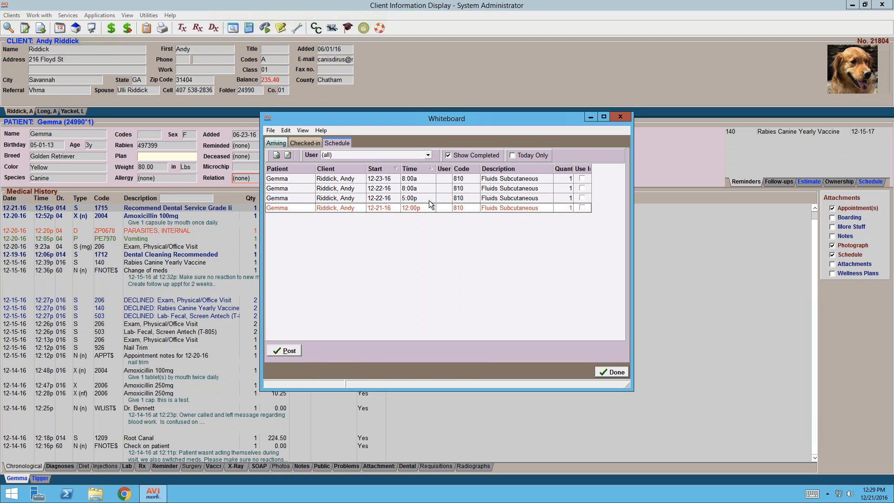
click(429, 198)
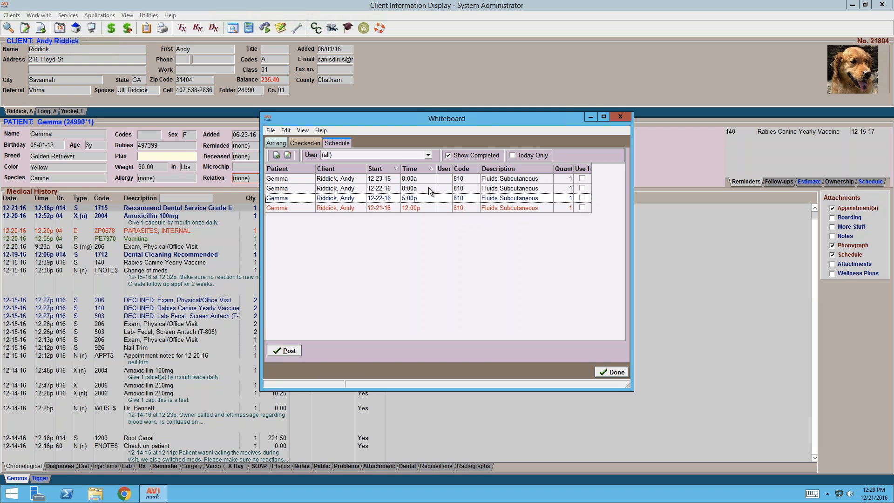
click(429, 207)
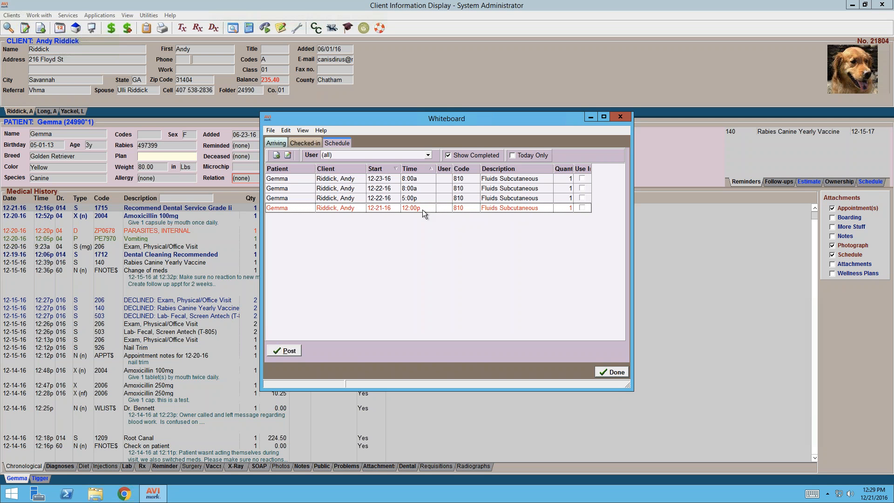
right_click(426, 208)
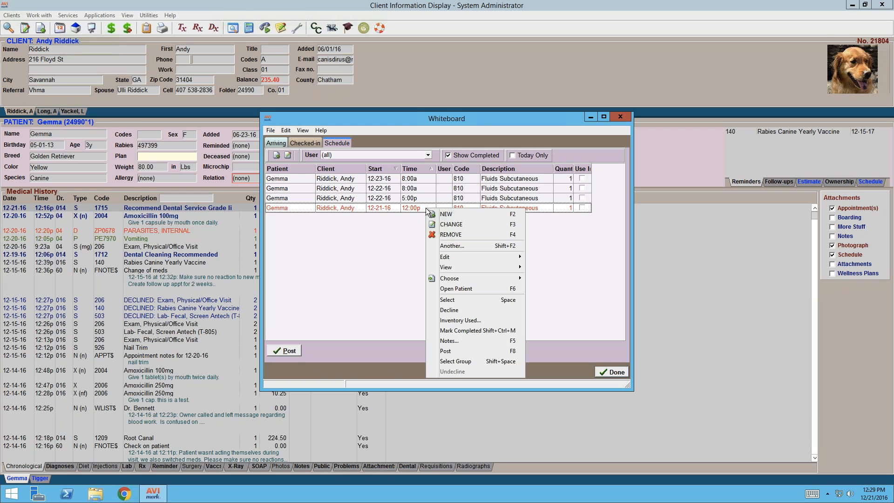
click(454, 351)
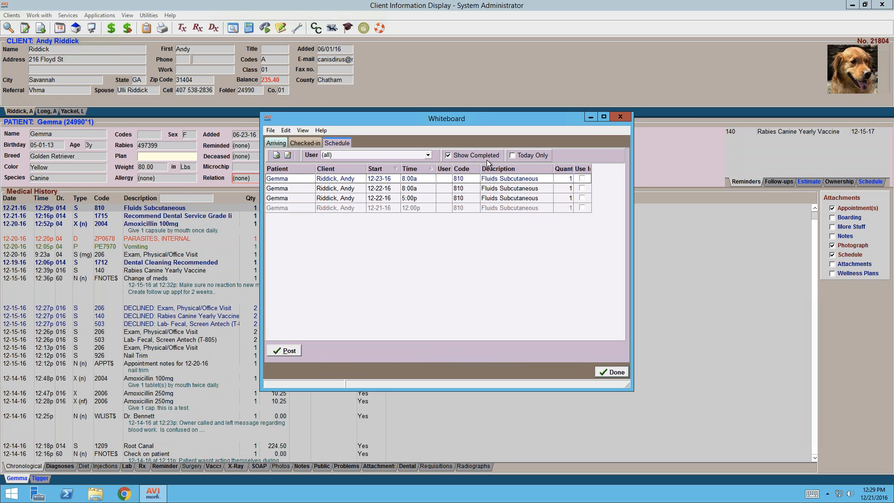
Compare the schedule with and without completed activities, leaving completed ones hidden
click(448, 155)
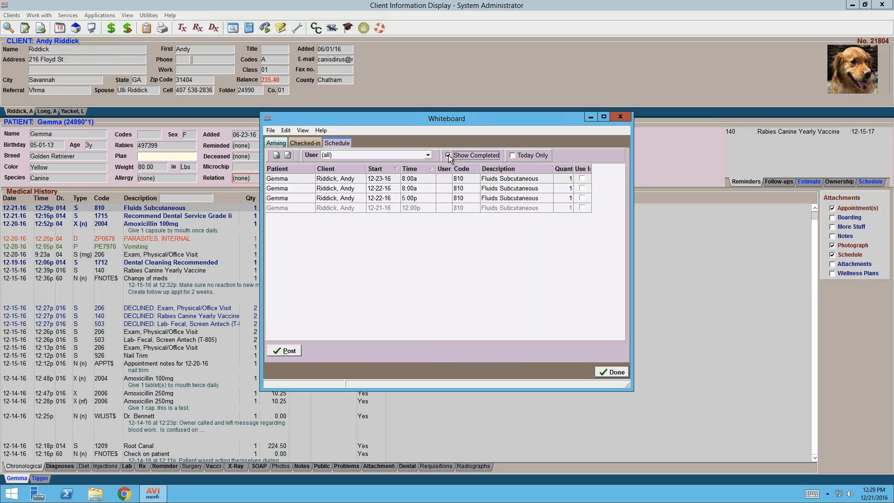
click(451, 156)
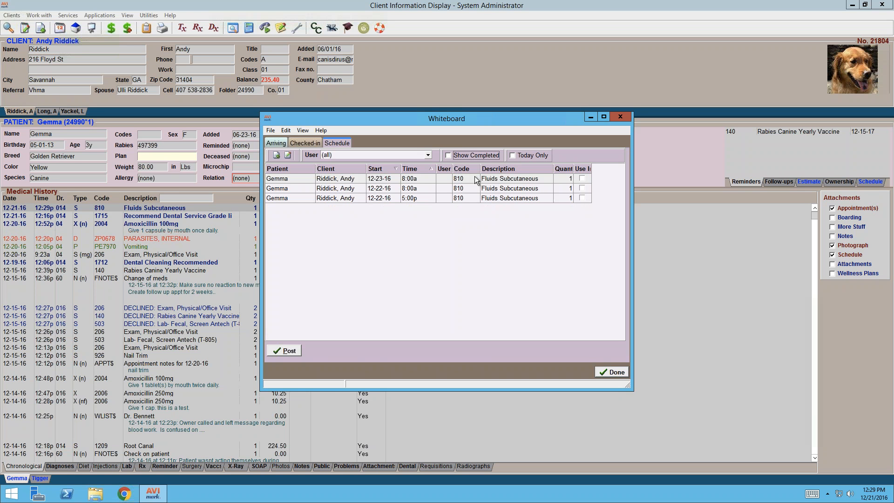
click(449, 155)
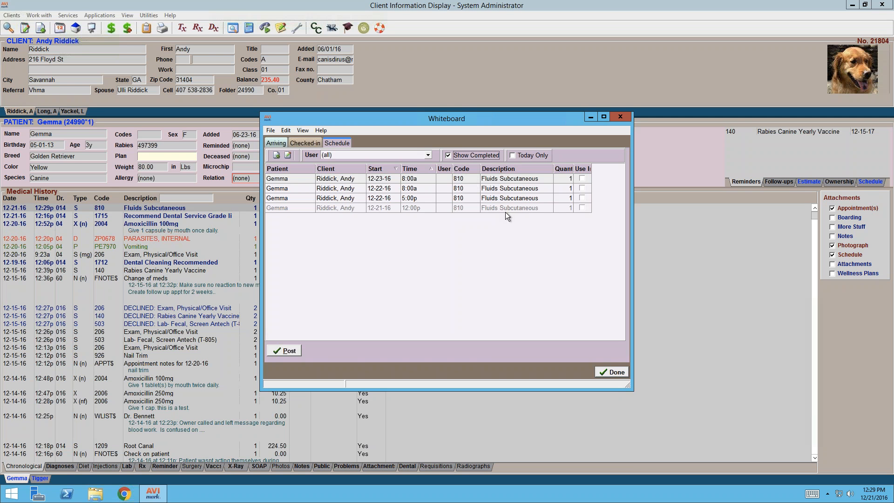
click(448, 155)
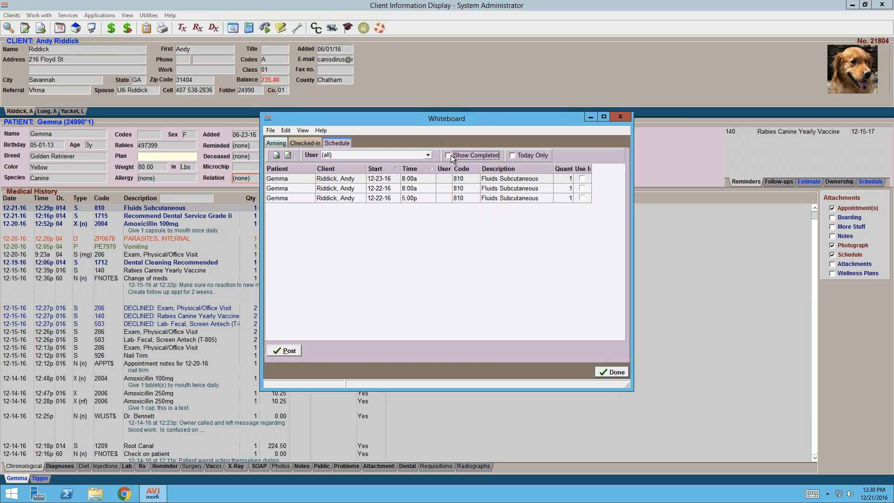
Try the schedule's Today Only filter on and off, re-sort the entries, limit the list to today again and close the Whiteboard
click(512, 155)
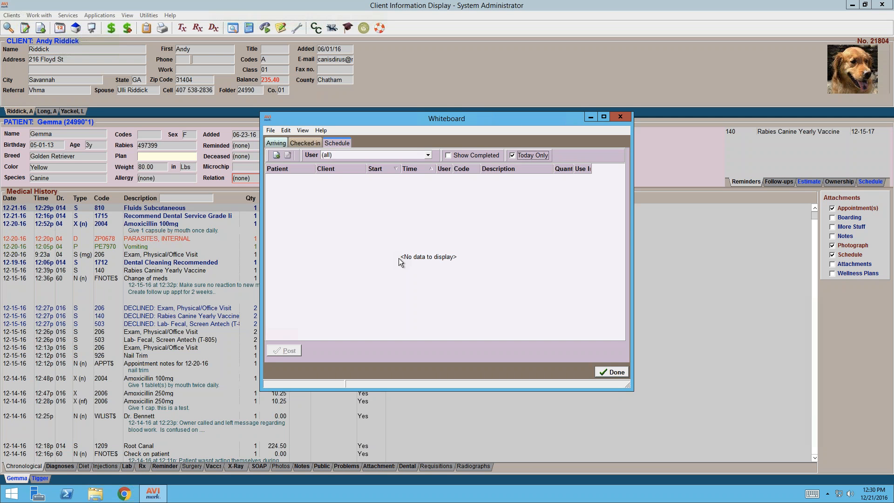
click(516, 156)
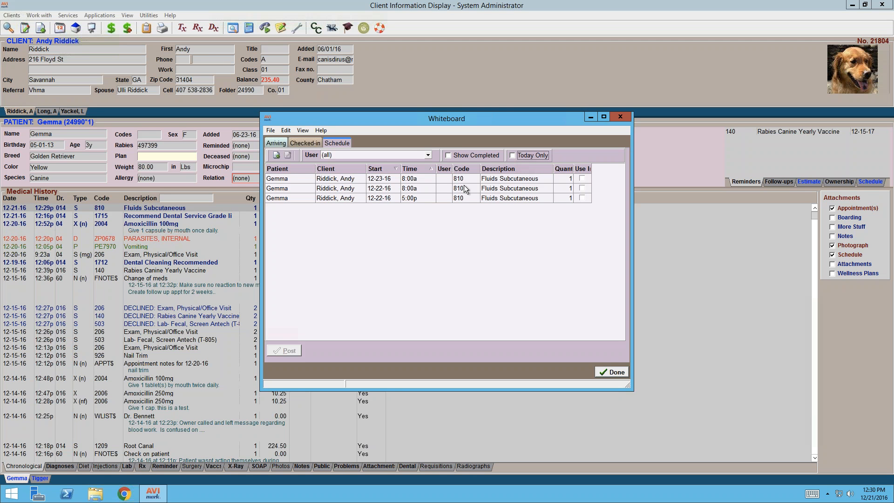
click(292, 168)
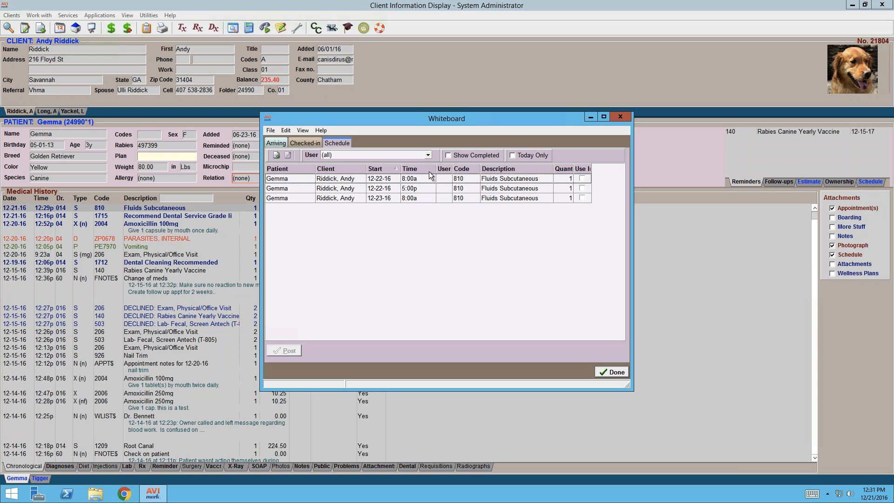
click(533, 157)
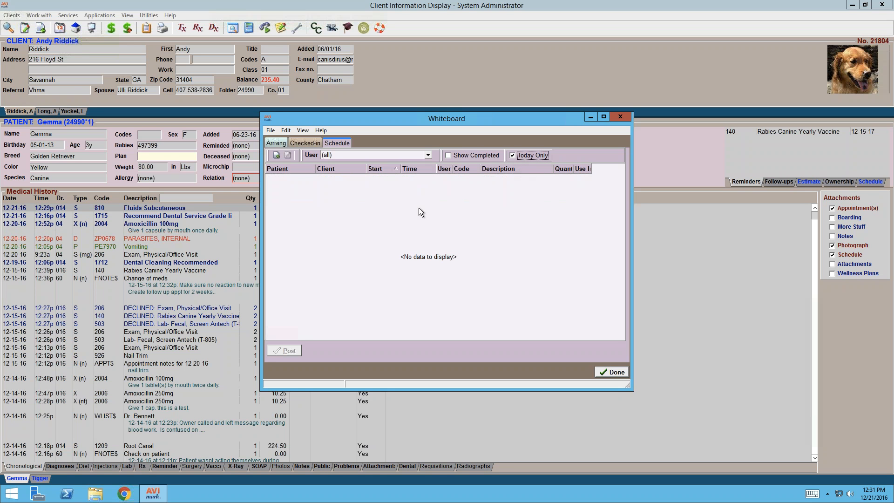
click(421, 170)
click(615, 371)
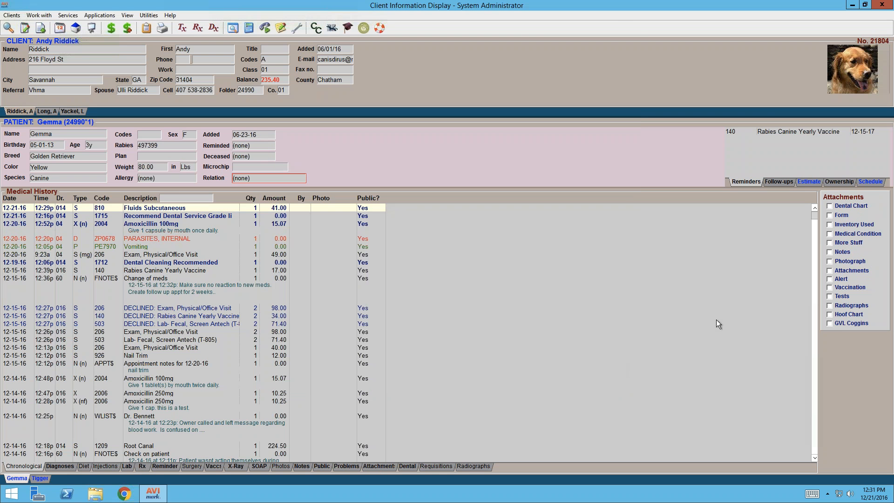
Show Gemma's estimates and bring up the actions available for the annual visit estimate
click(808, 181)
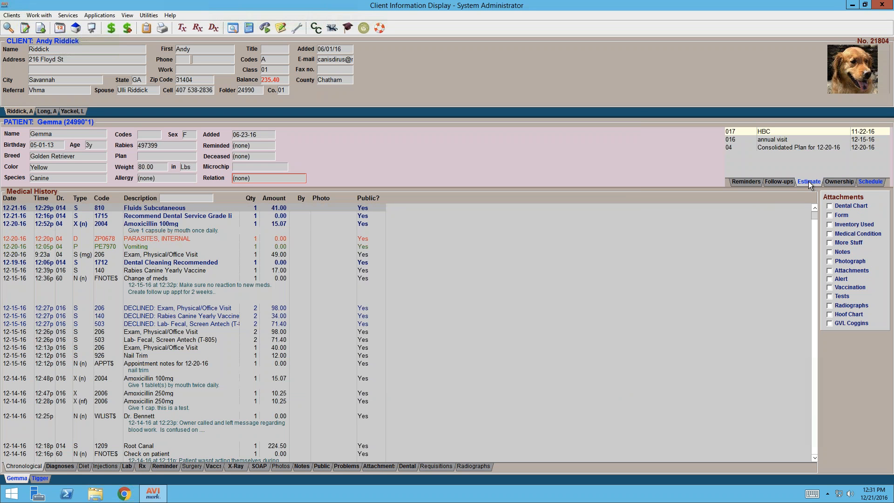
click(768, 141)
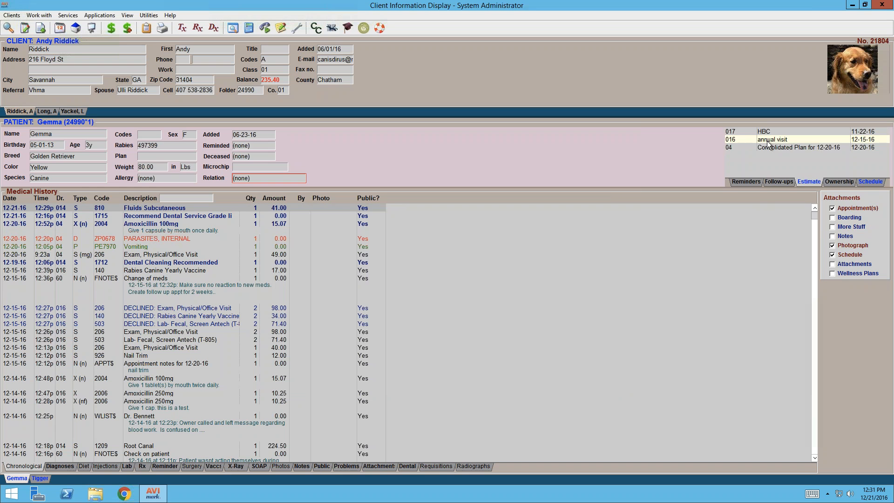
right_click(768, 143)
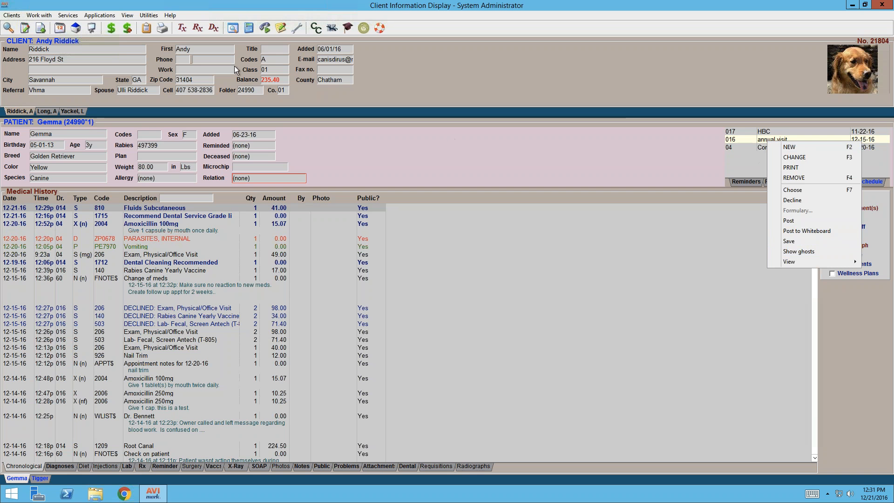
Reopen the Whiteboard in a wider window and add the Status column after Out Time in the checked-in list
click(90, 30)
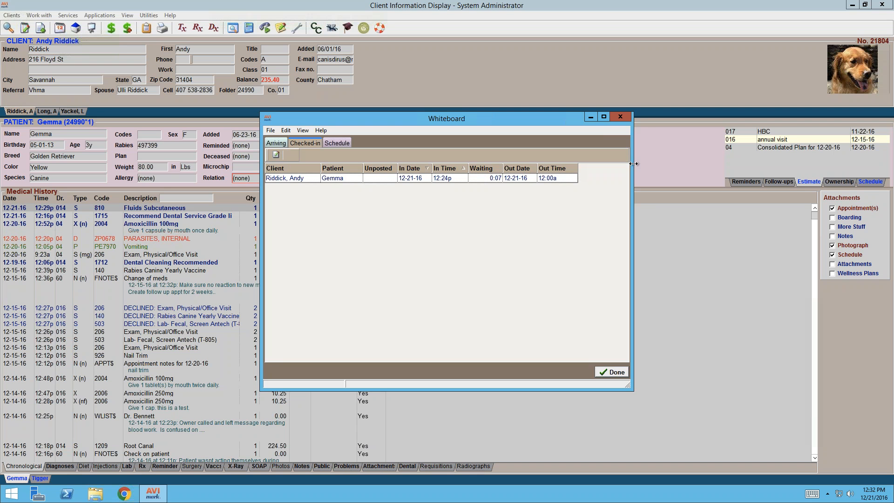
drag(628, 172, 695, 169)
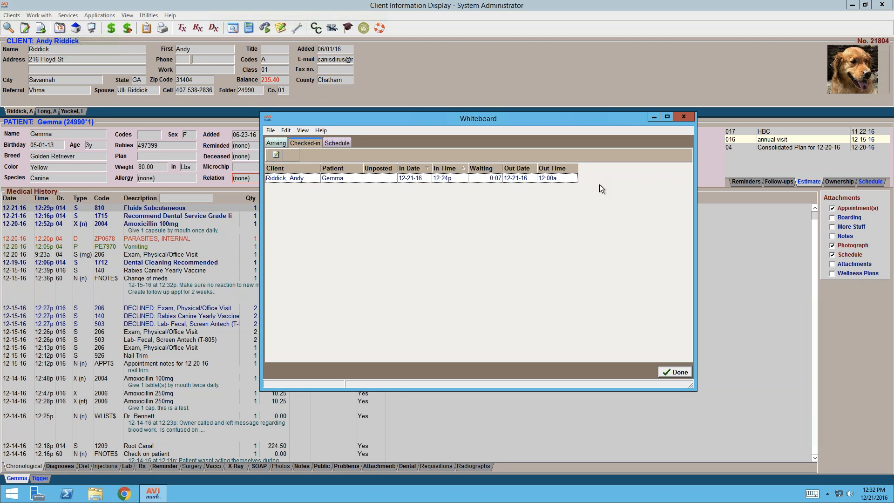
right_click(577, 238)
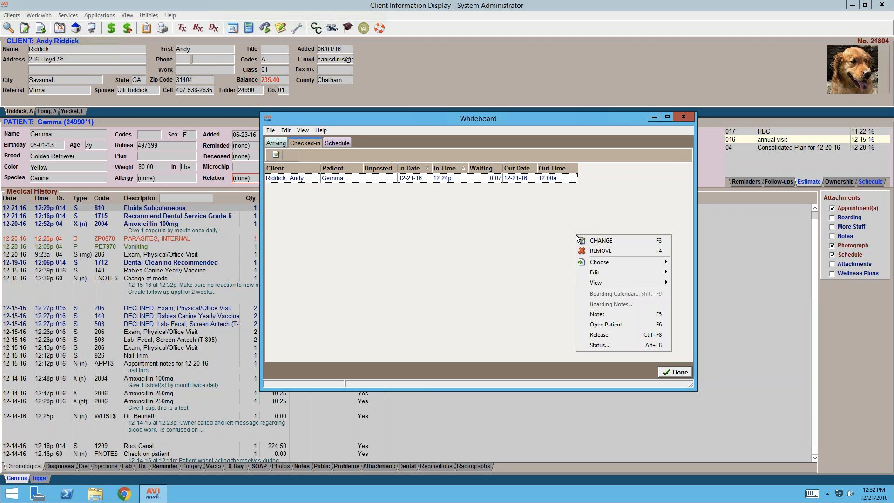
mouse_move(608, 285)
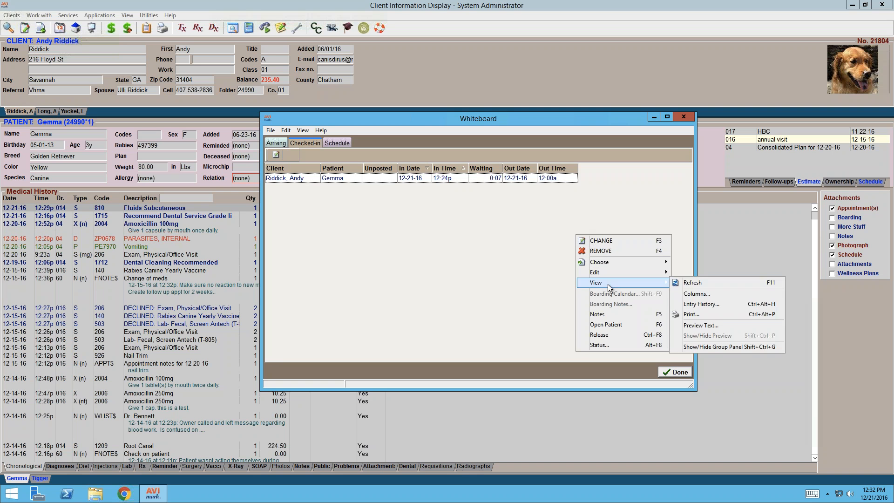
click(709, 295)
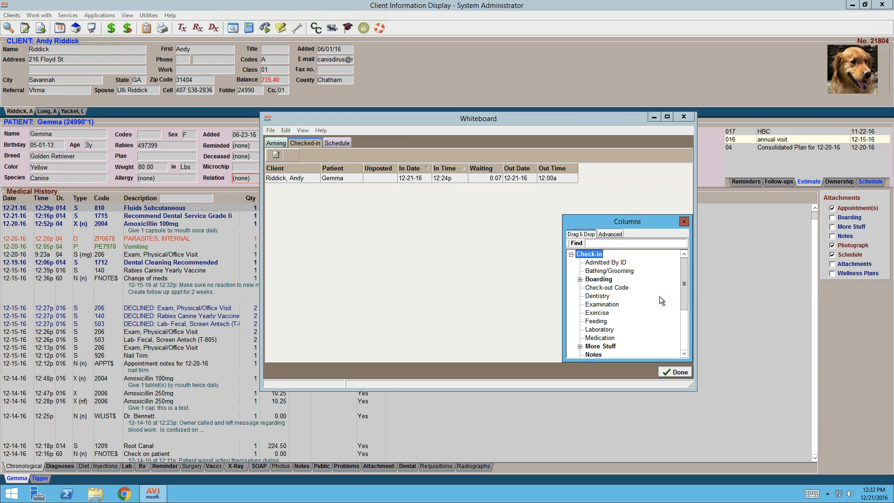
drag(684, 286, 685, 337)
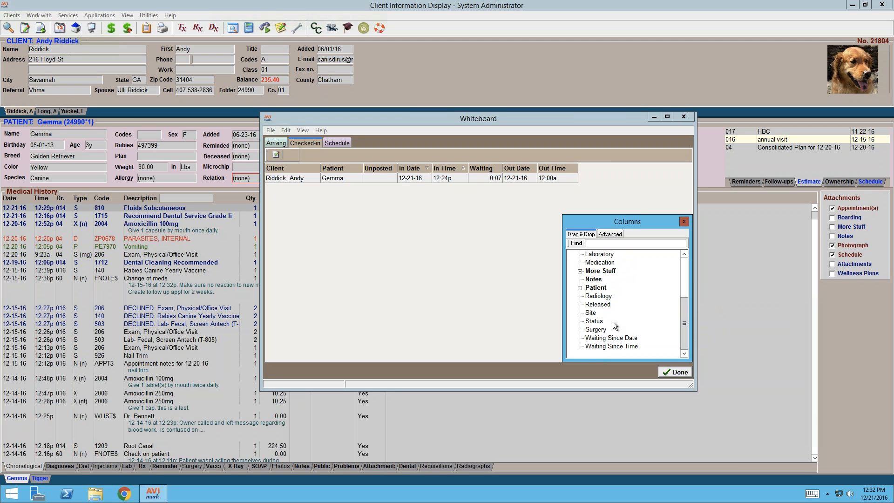
click(596, 323)
drag(594, 322, 579, 174)
drag(576, 164, 577, 164)
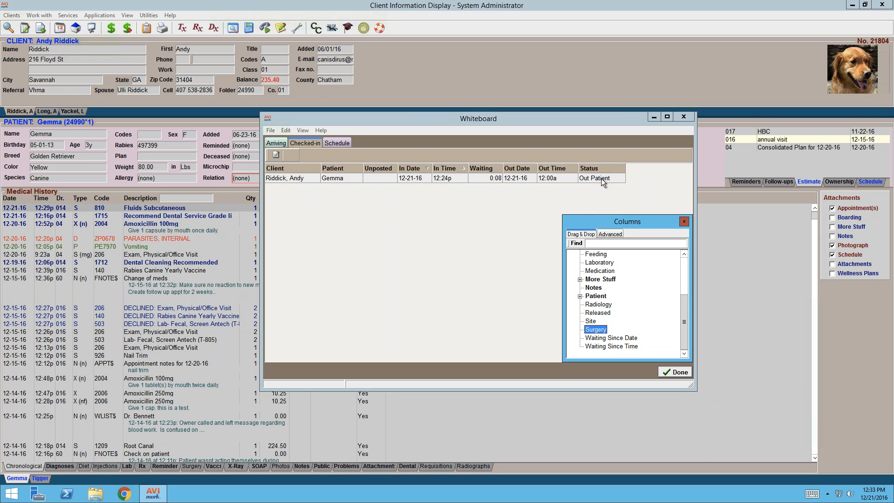
Add the Released column after Status in the checked-in list, widen it, and close the Whiteboard
click(599, 313)
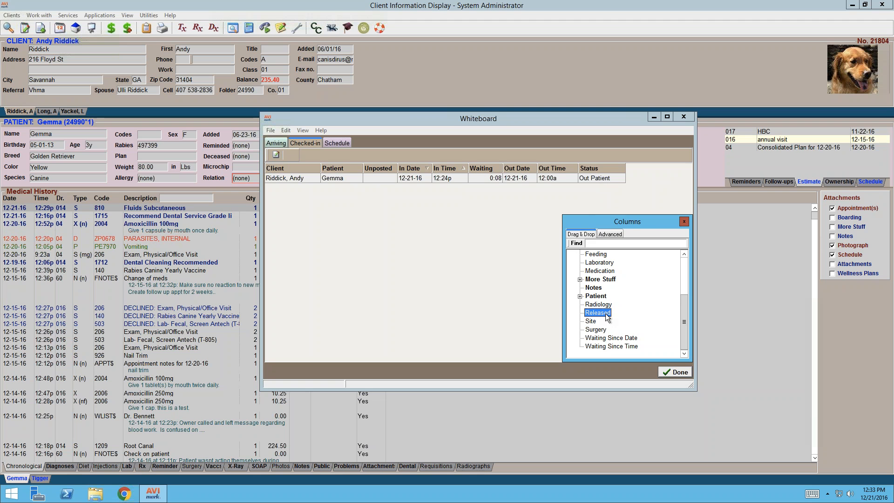
drag(607, 316, 624, 167)
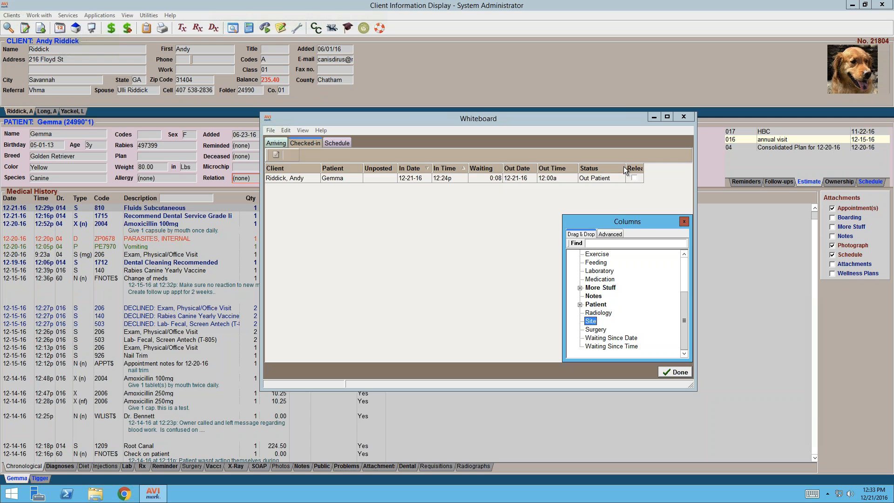
click(684, 223)
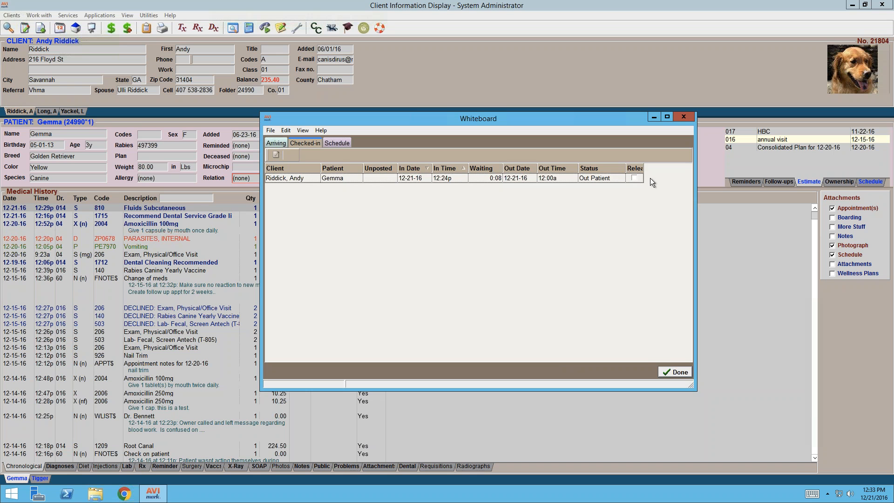
drag(644, 168, 661, 167)
click(681, 372)
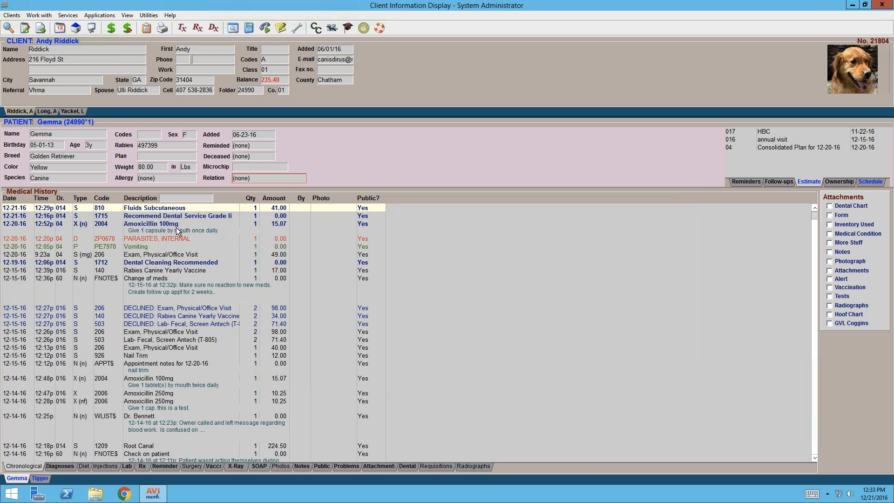
Release Gemma for check-out from the patient record and acknowledge the message
click(167, 177)
right_click(166, 178)
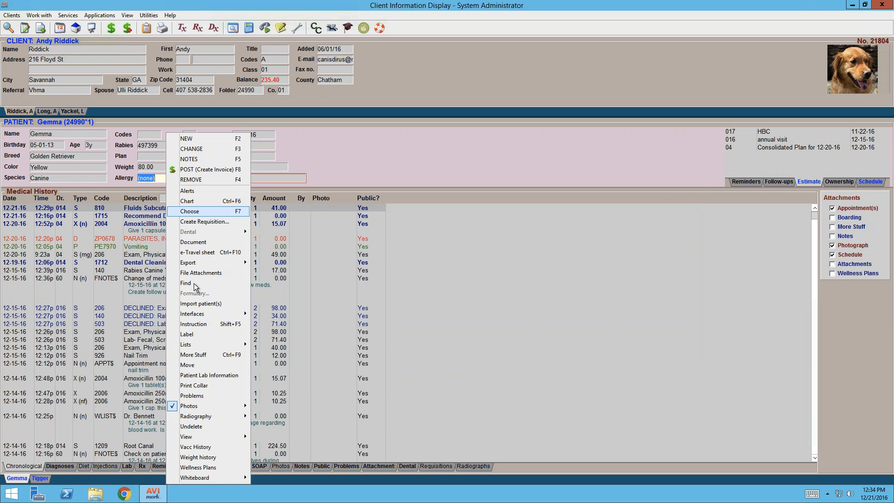
mouse_move(221, 480)
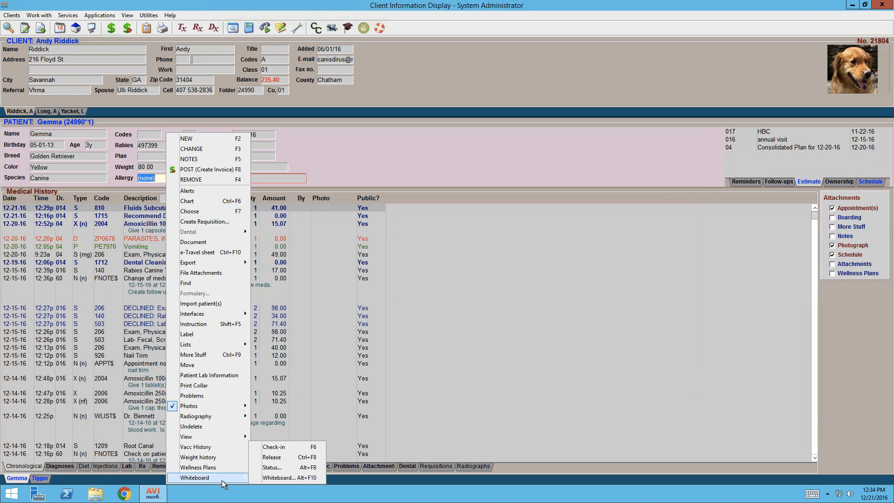
click(310, 458)
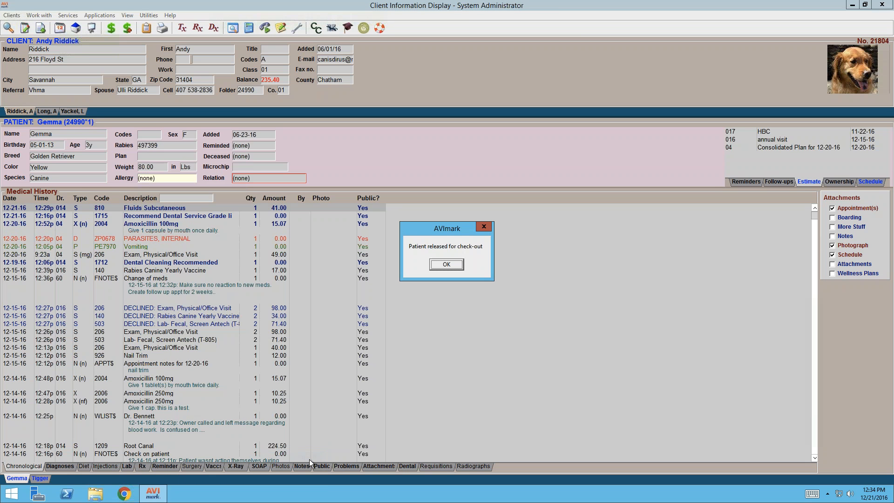
click(451, 265)
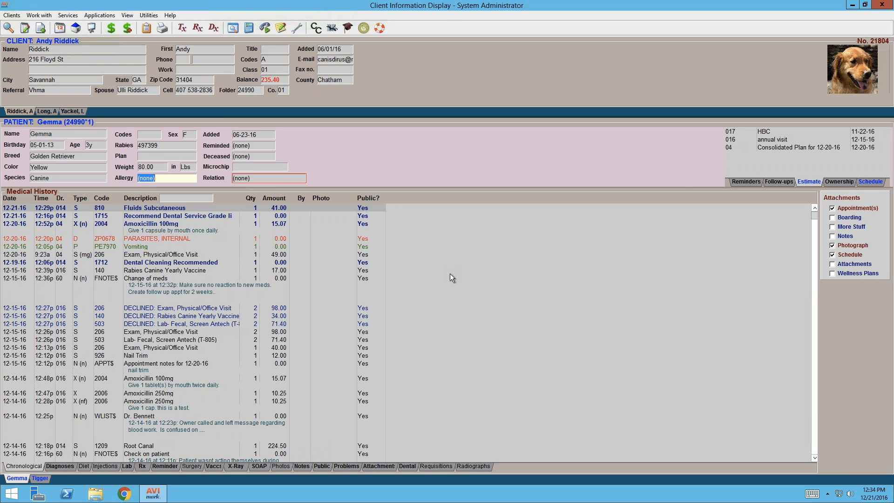
Reopen the Whiteboard and set Gemma's check-in status to Hospitalized with a new reservation in facility 1
click(91, 28)
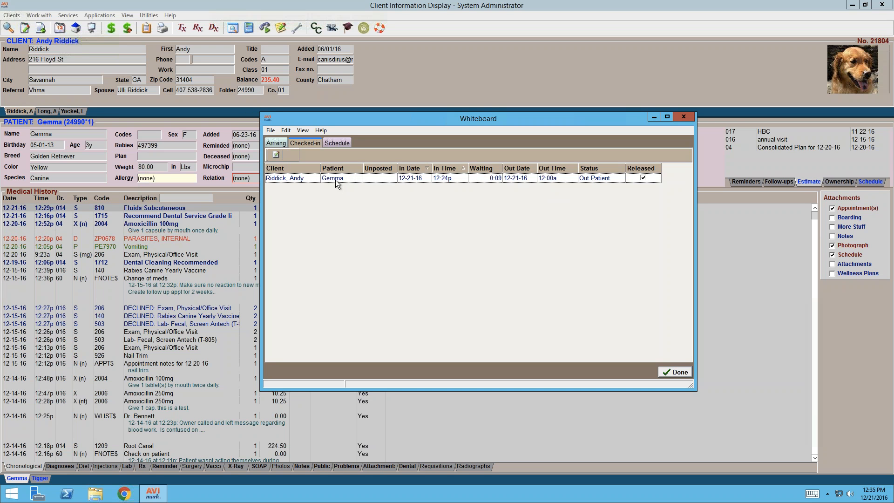
right_click(316, 181)
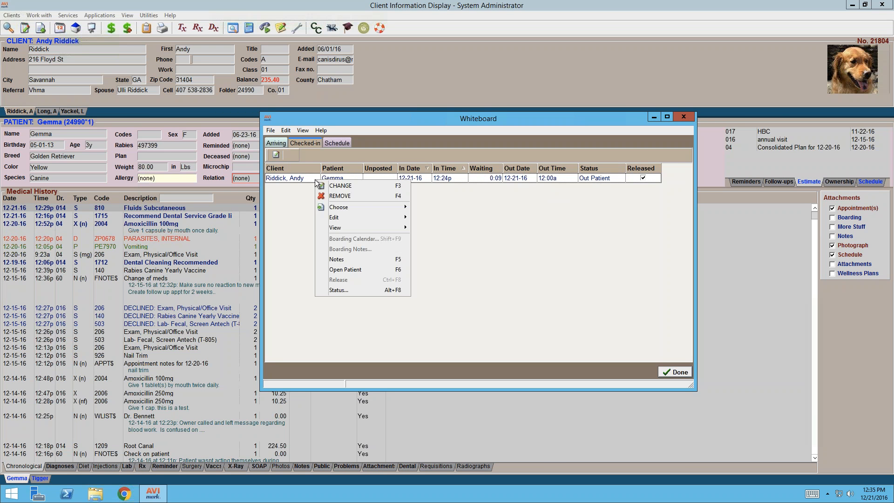
click(342, 289)
click(477, 227)
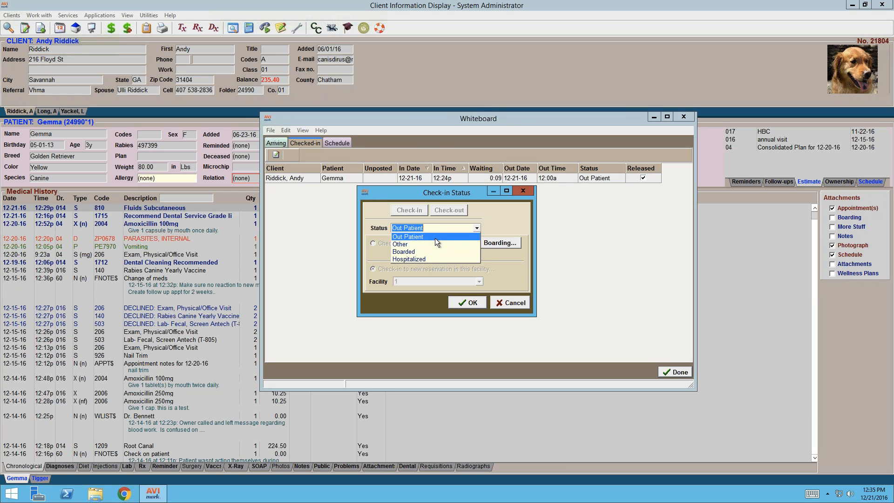
click(432, 259)
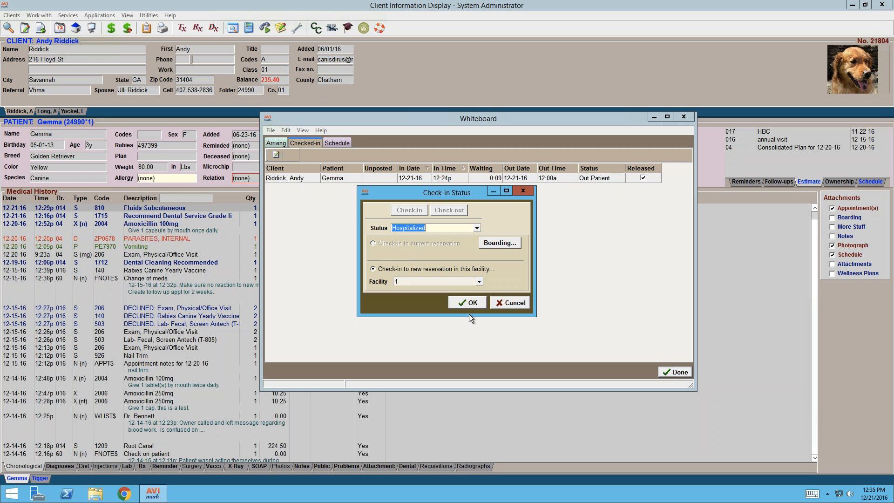
key(Return)
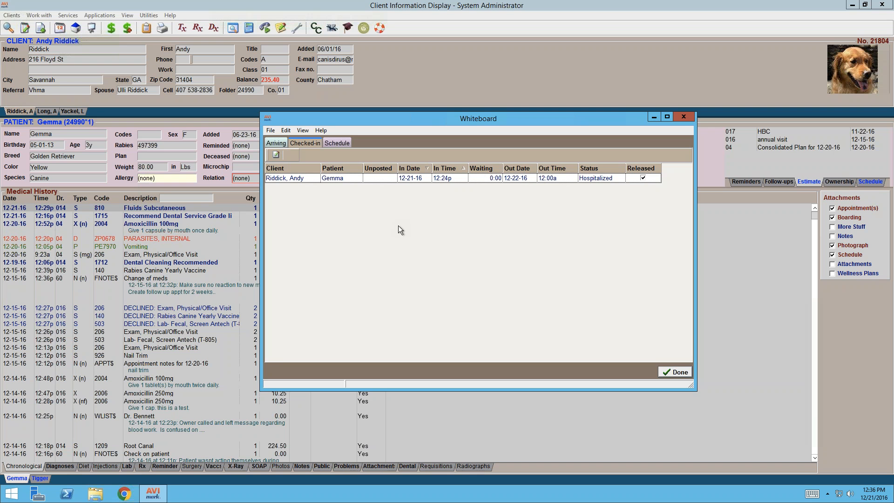
Show the group panel, try grouping the checked-in list by Status with the Hospitalized group expanded, and return the column to the list
click(303, 132)
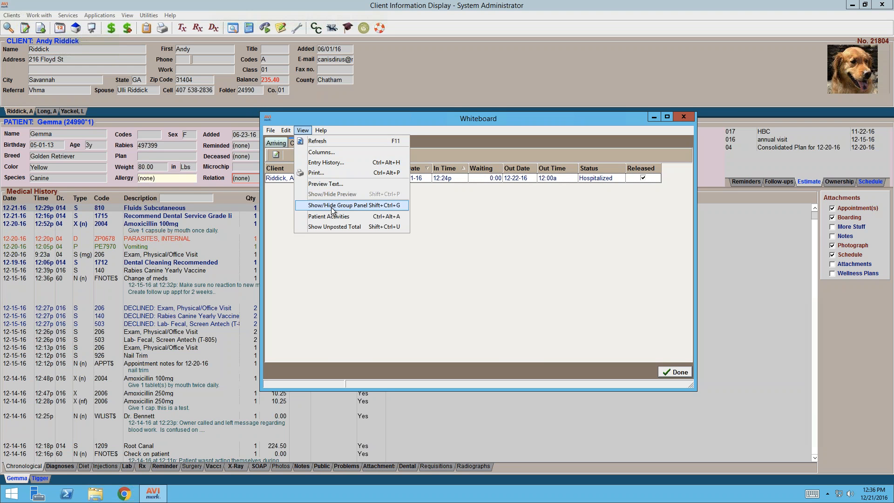
click(359, 205)
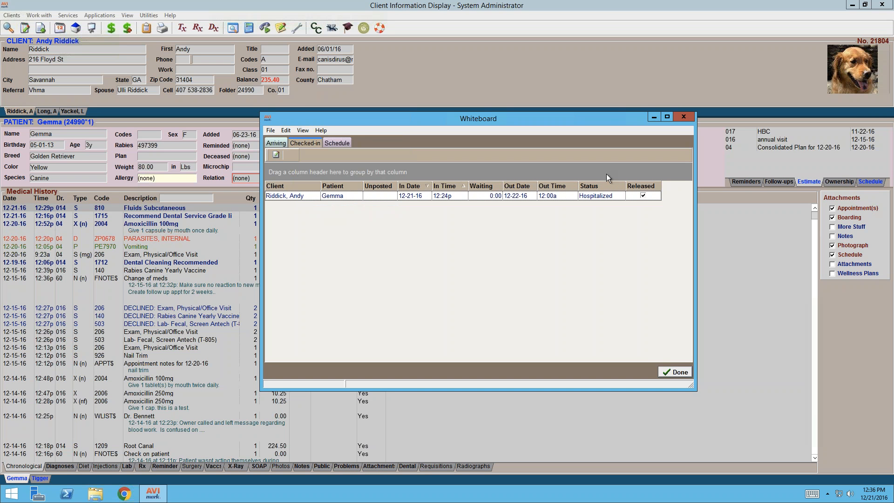
drag(592, 184, 576, 169)
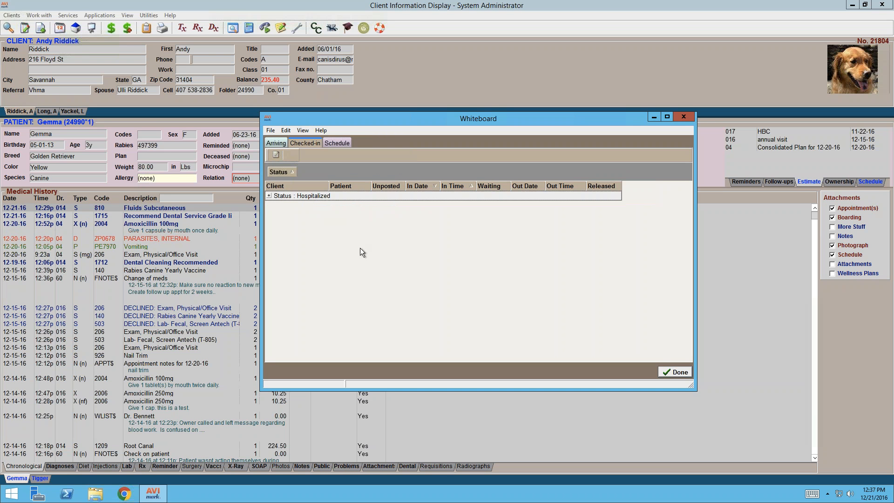
click(269, 196)
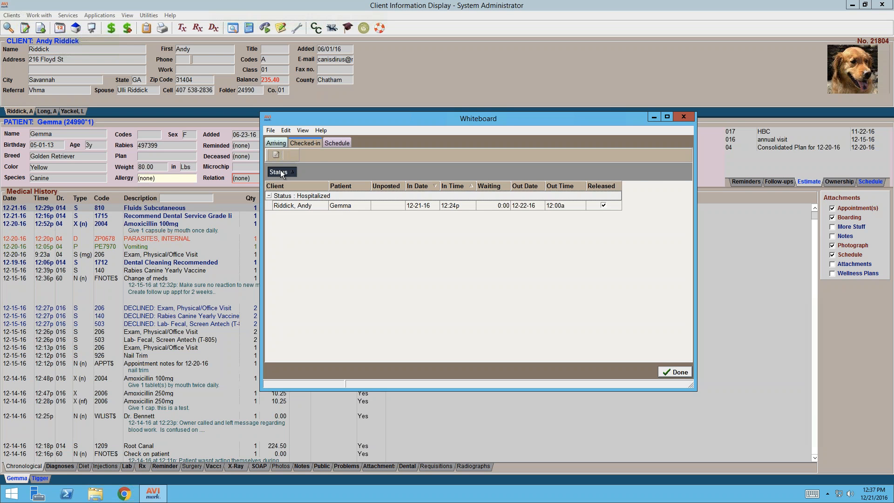
drag(281, 170, 583, 182)
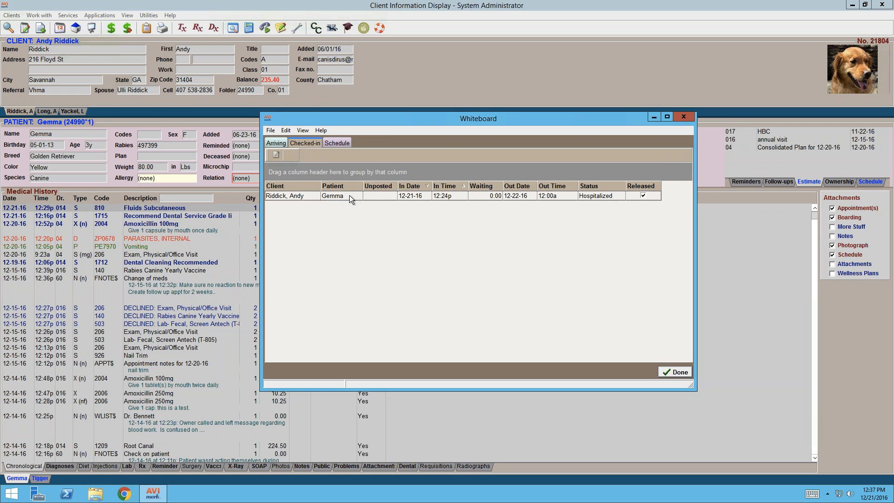
click(300, 196)
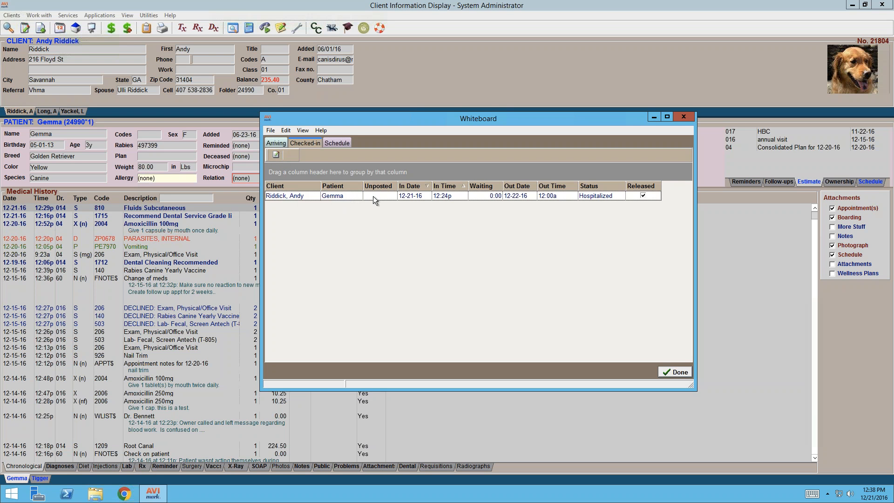
right_click(342, 195)
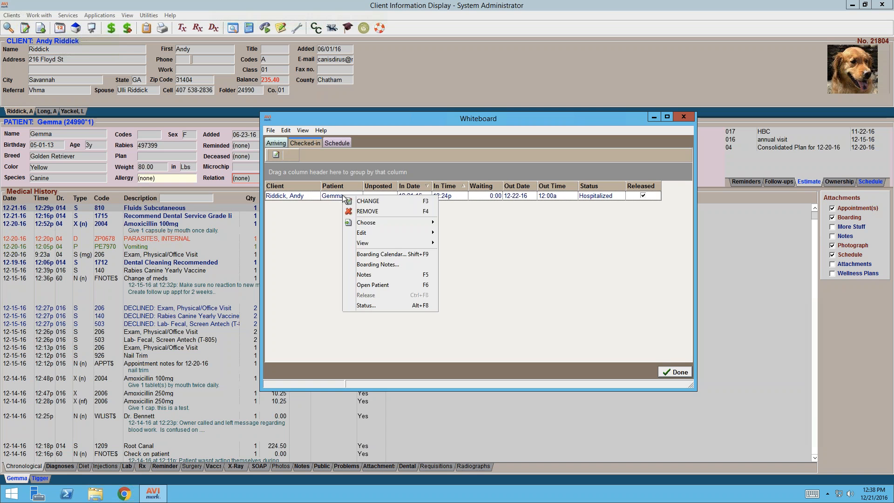
click(364, 275)
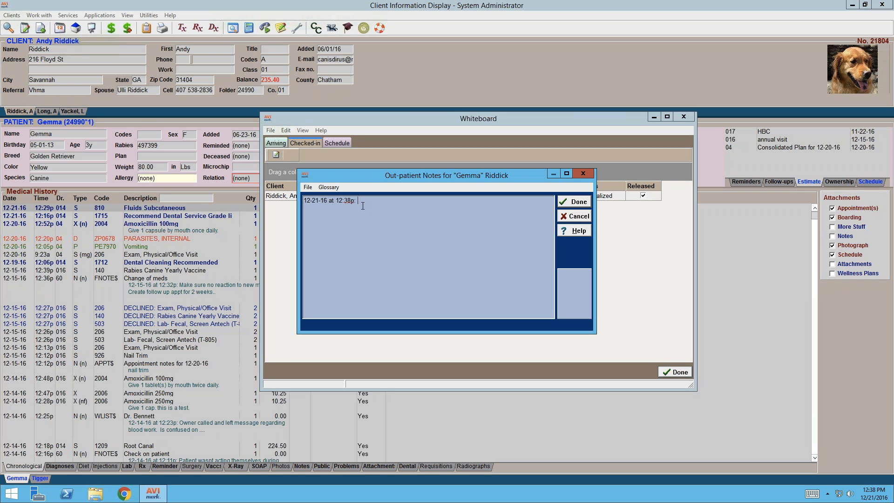
text(p did well in sx, ready for pu @330)
click(577, 203)
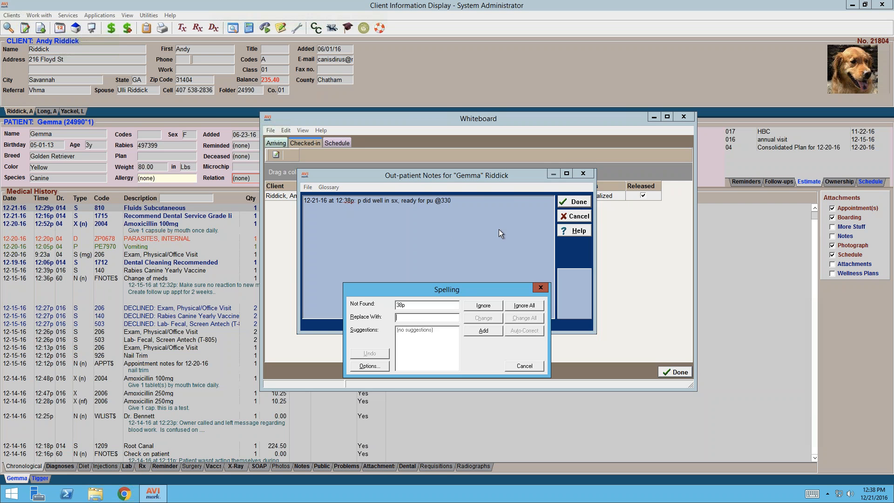
click(525, 307)
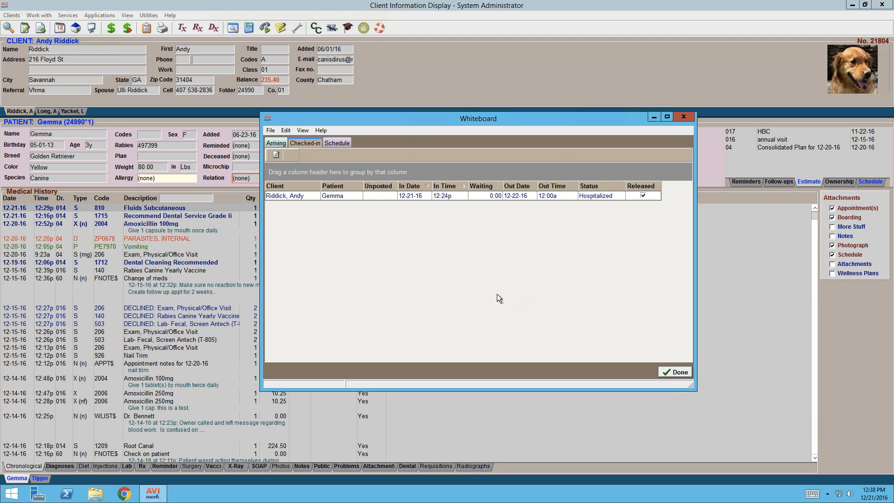
Turn on preview text for the checked-in list, using the check-in Notes field
click(302, 131)
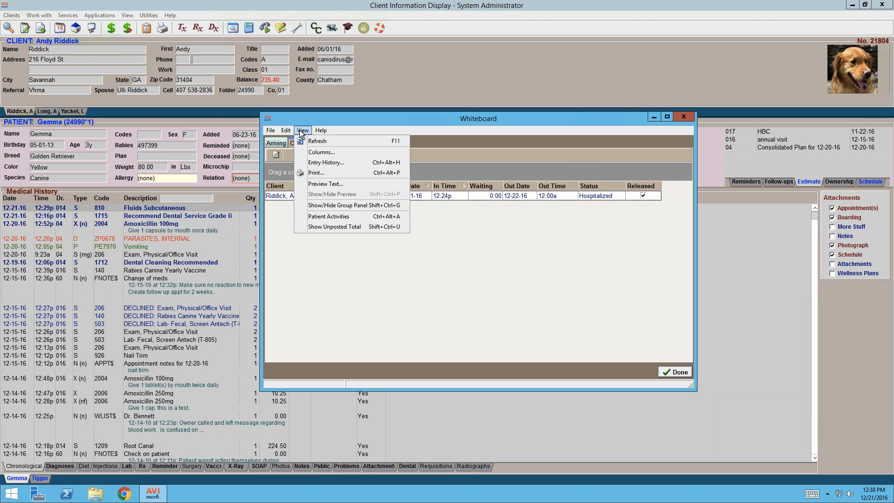
click(304, 184)
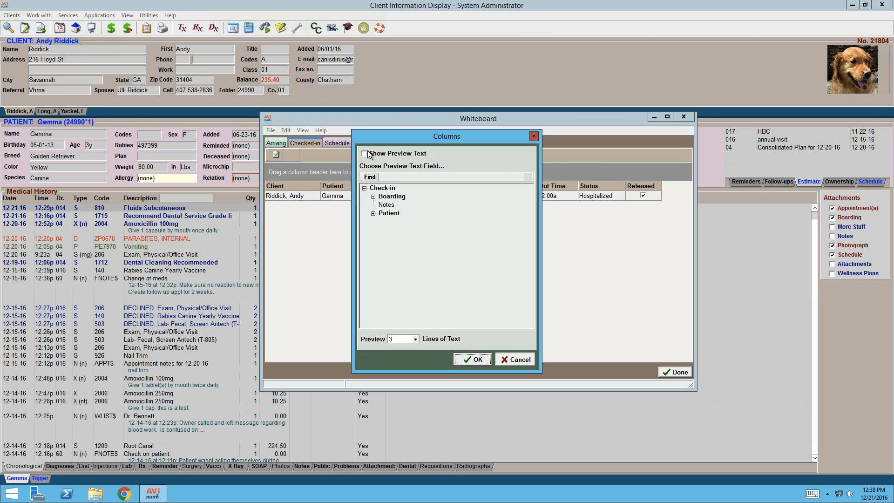
click(365, 153)
click(383, 205)
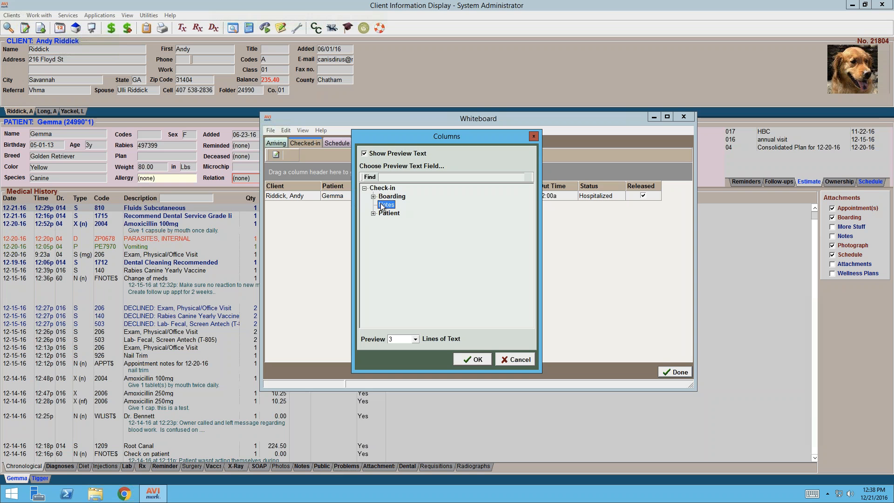
click(479, 363)
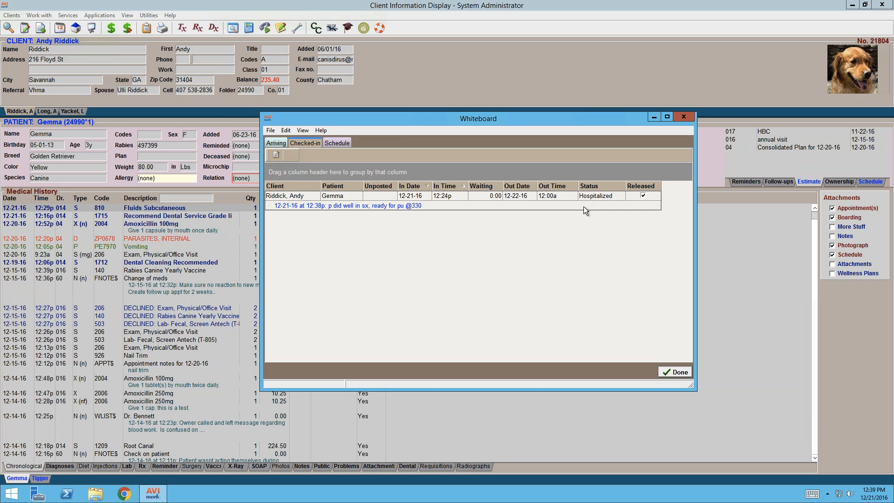
Add a new time-stamped line "p prepped" above the existing text in Gemma's notes, ignoring the spelling suggestions
right_click(427, 203)
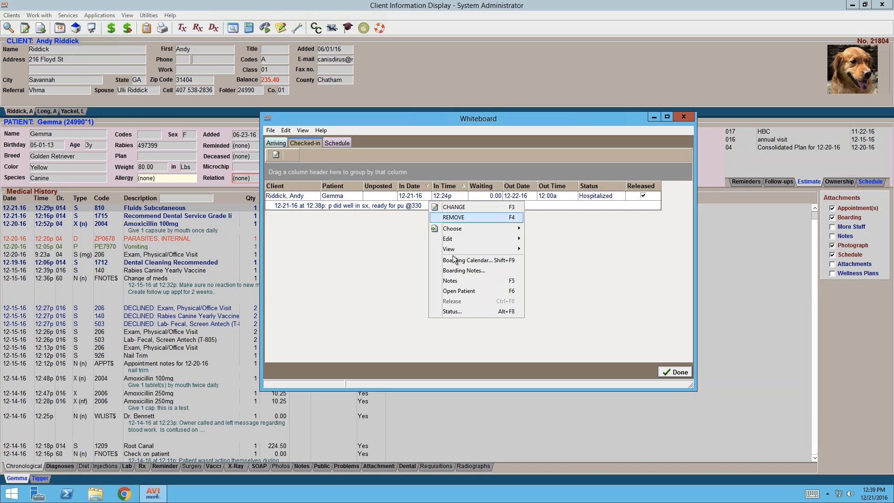
click(460, 282)
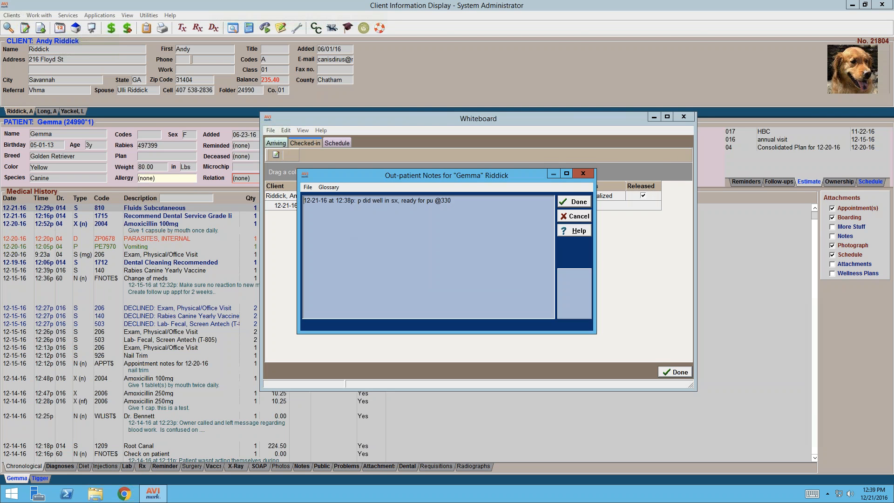
key(Return)
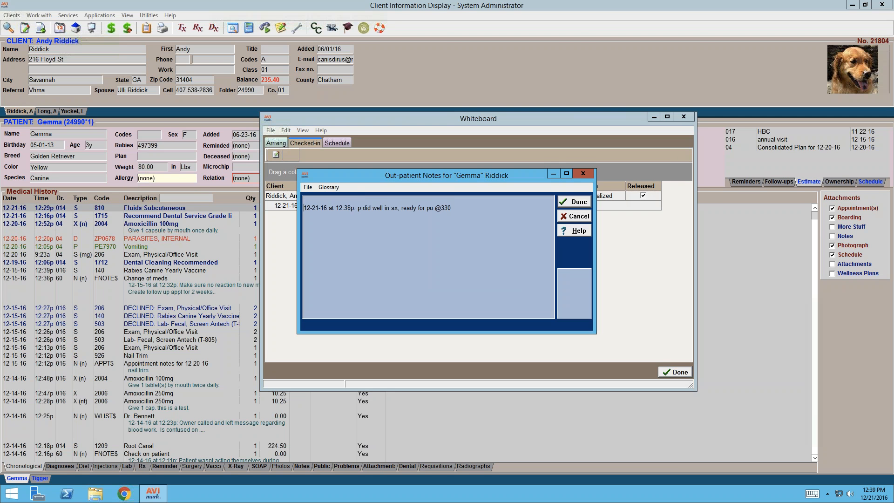
key(F11)
text(p prepperd)
key(BackSpace)
key(BackSpace)
text(d)
click(567, 205)
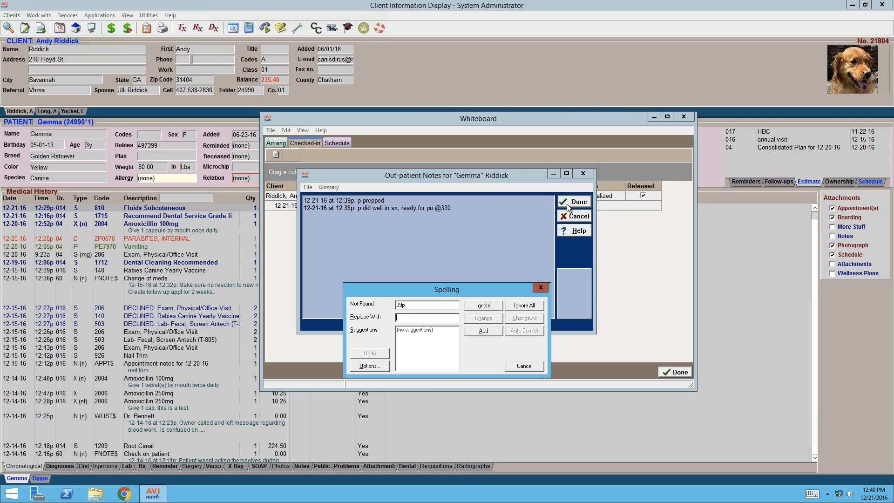
click(538, 308)
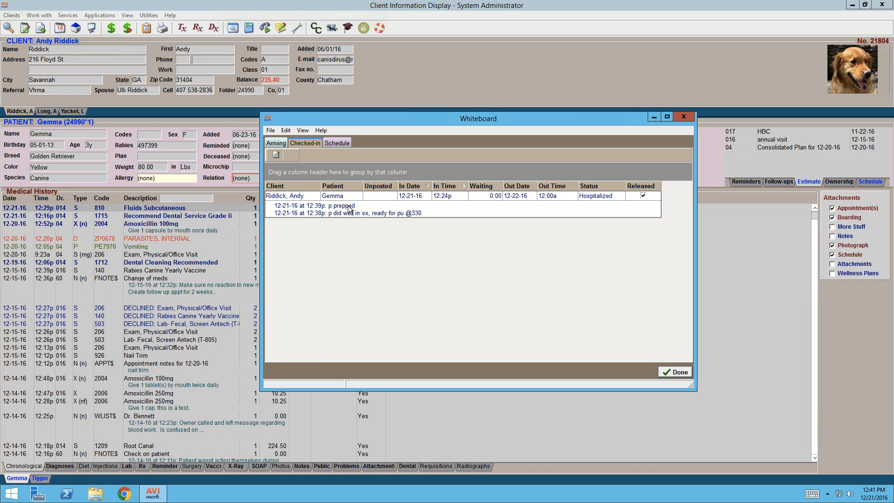
Review Gemma's out-patient notes from the checked-in list, and close the notes and the Whiteboard
right_click(350, 207)
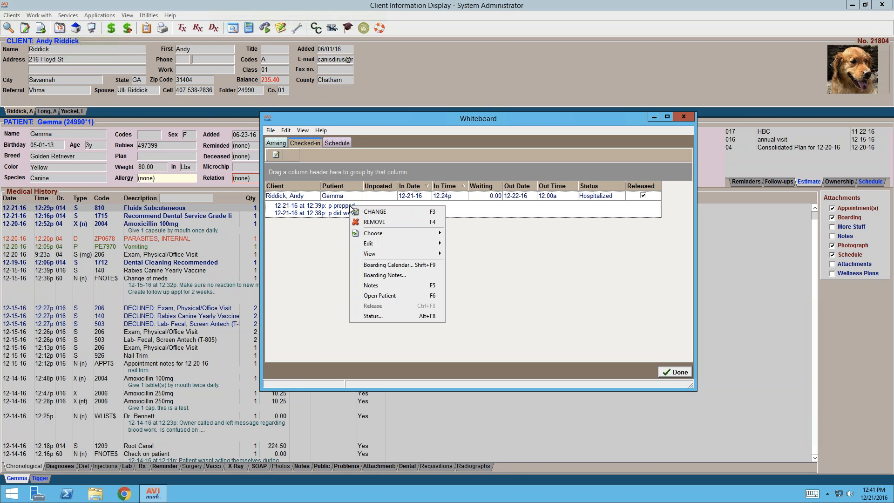
click(375, 285)
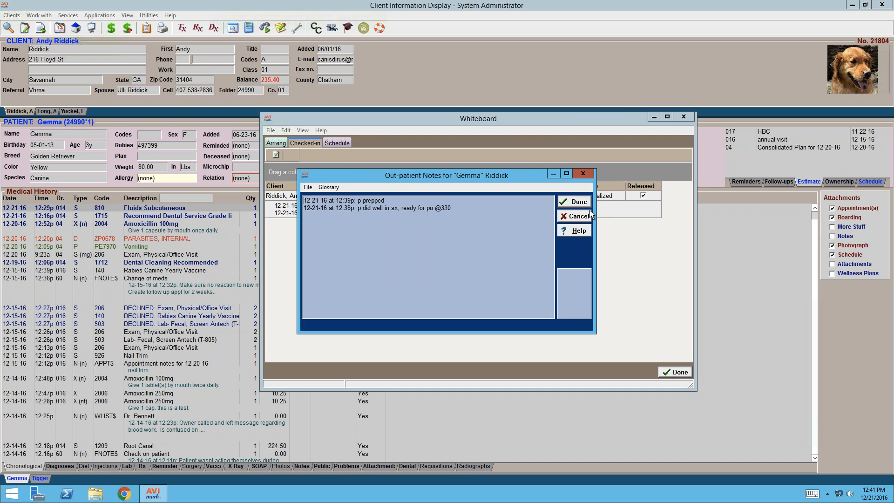
click(577, 202)
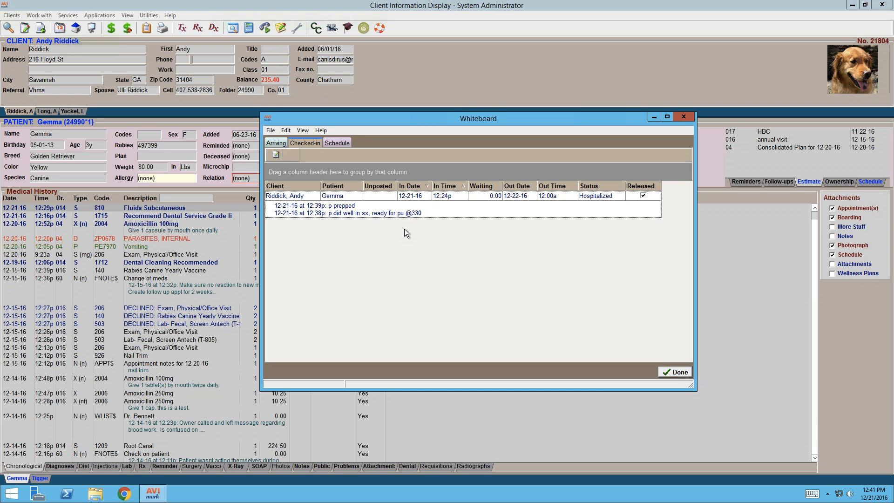
click(669, 375)
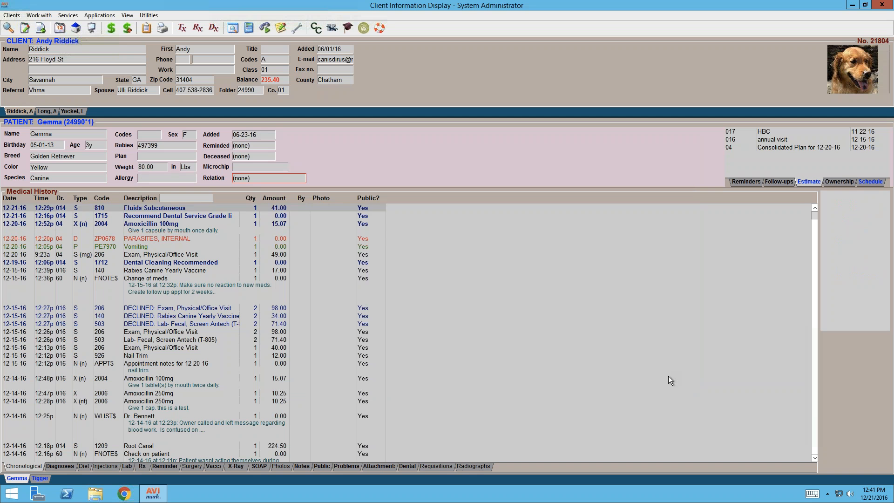